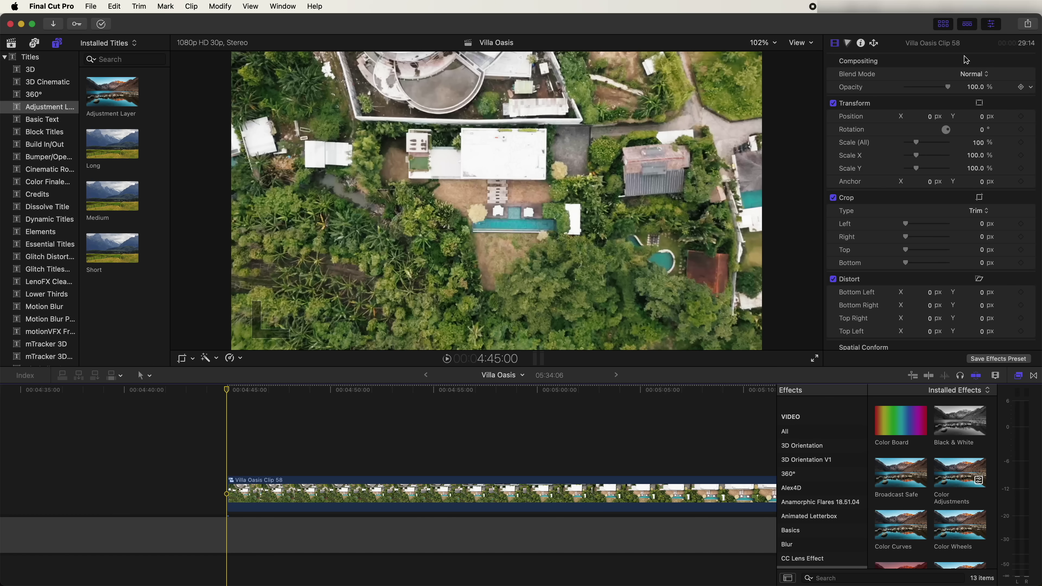
Bring up the Share export destinations for the Villa Oasis shot
click(1028, 24)
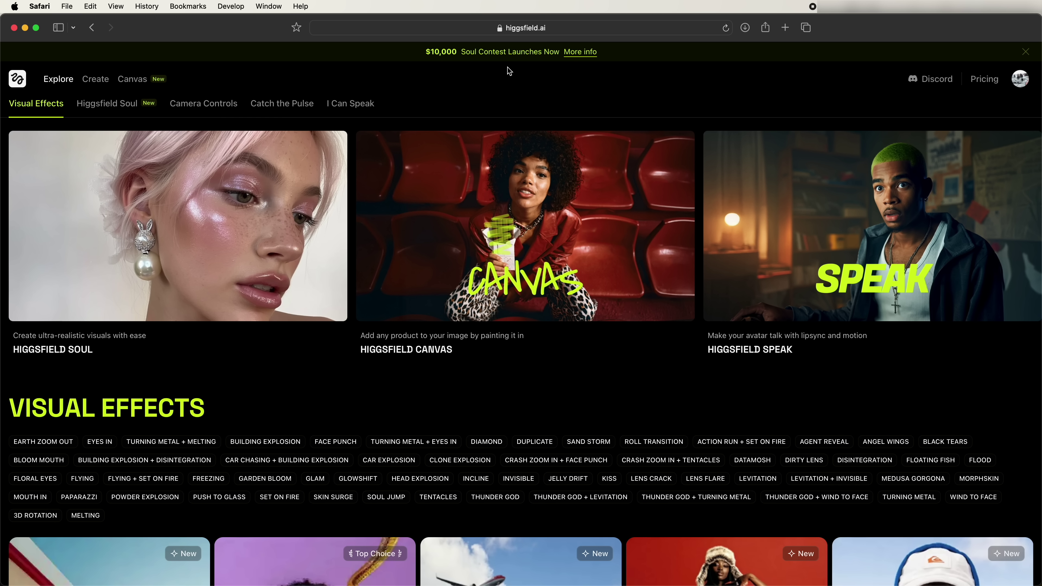
Start a new Earth Zoom Out generation from Visual Effects and clear its existing start frame image
scroll(509, 71, down, 5)
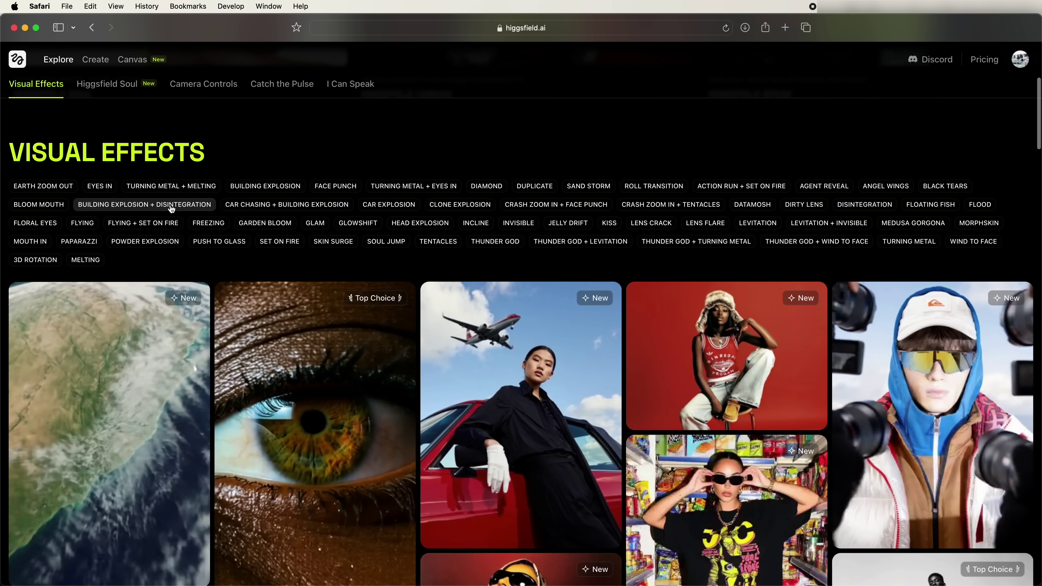
click(43, 185)
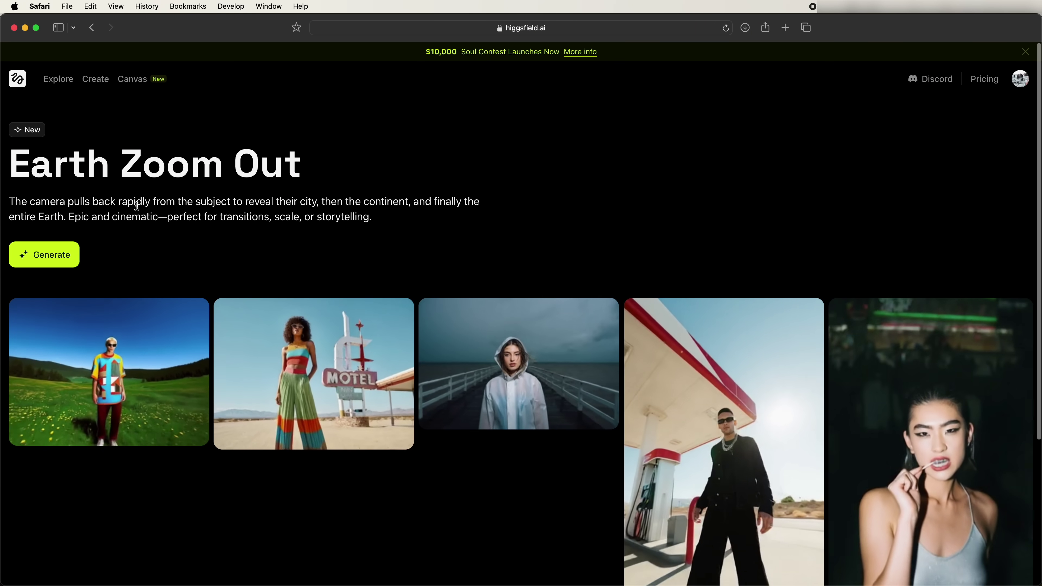
click(41, 254)
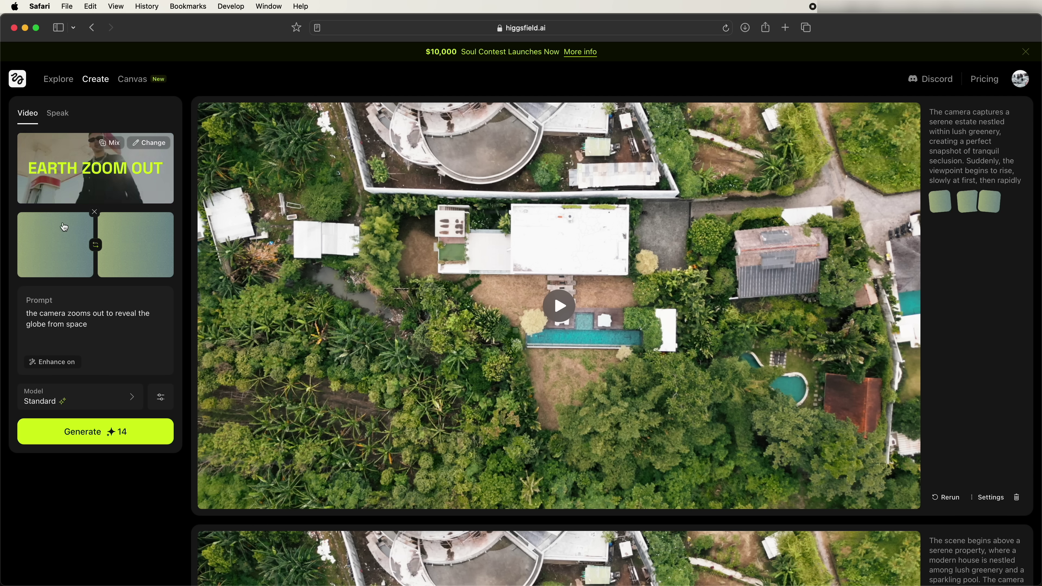
click(54, 247)
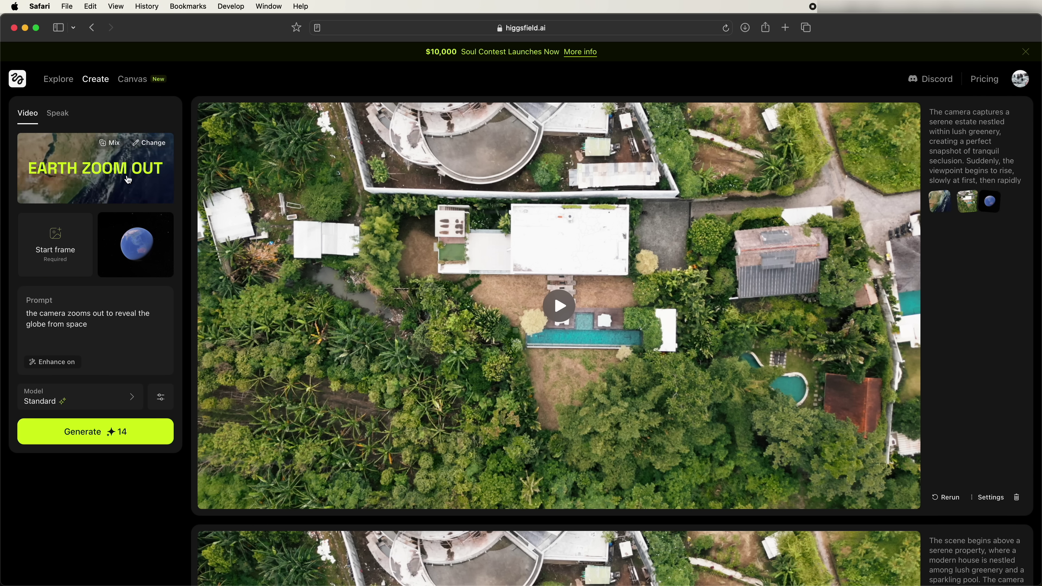
Upload Earth zoom.jpg as the start frame and raise the generation steps to 30
click(57, 251)
click(271, 234)
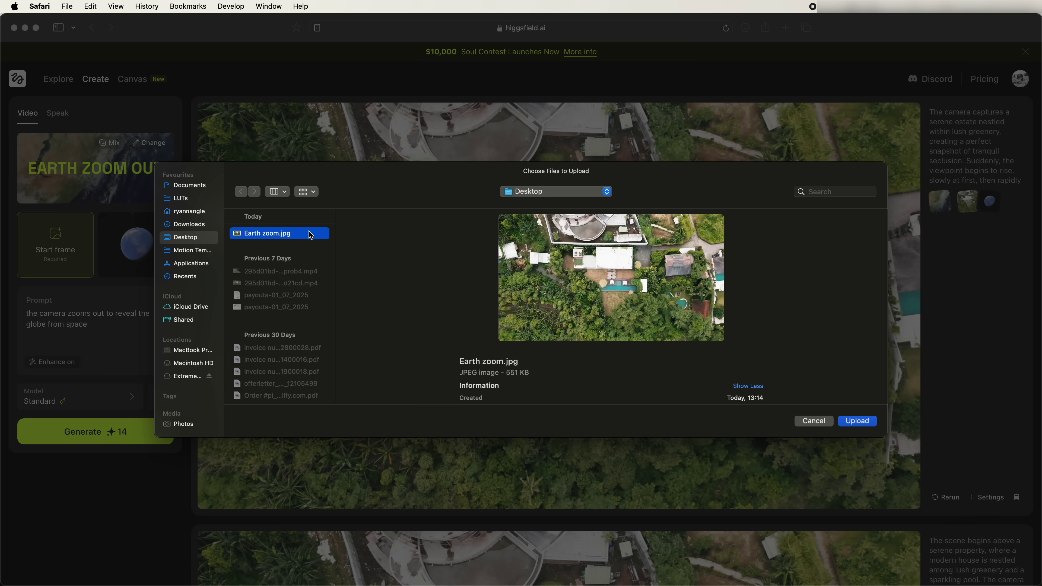
click(859, 421)
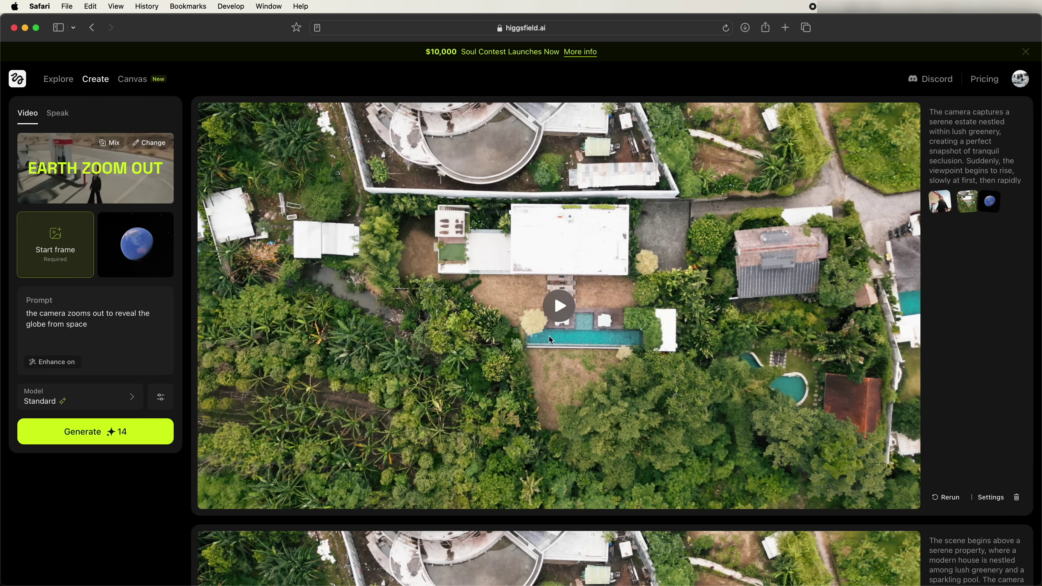
click(160, 397)
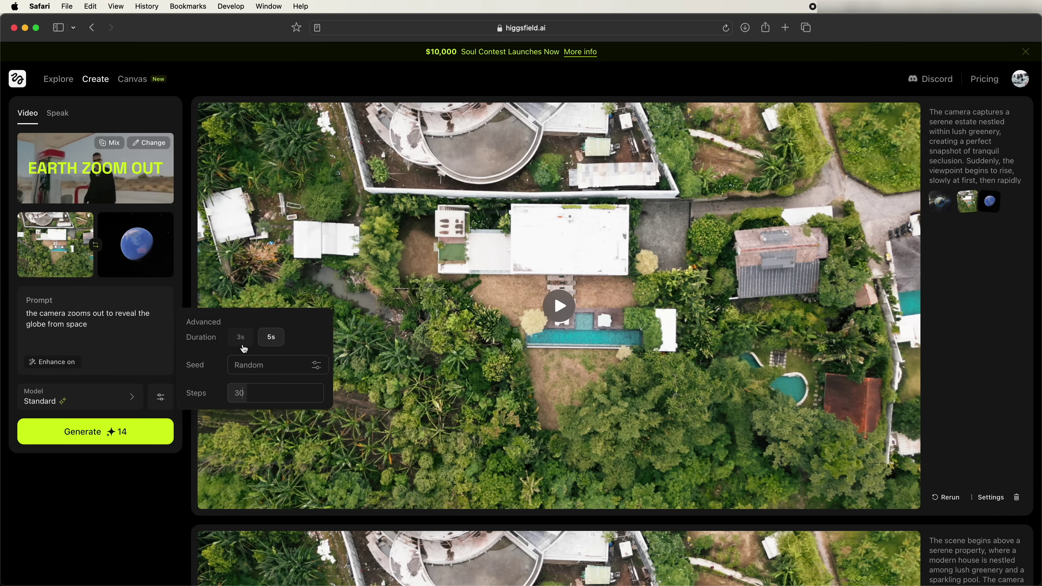
mouse_move(263, 394)
mouse_down()
mouse_move(314, 399)
mouse_move(245, 402)
mouse_up()
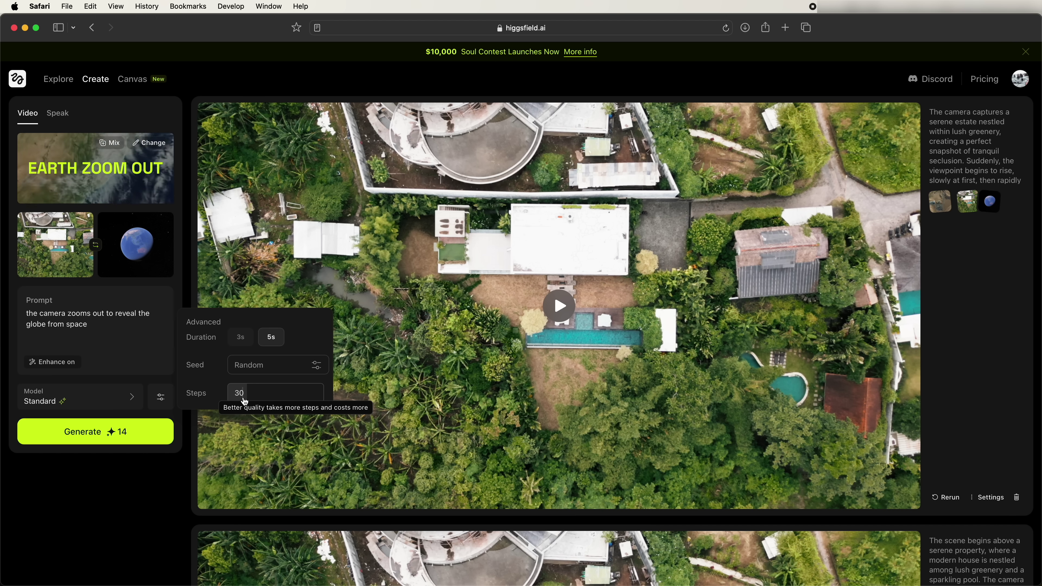
Generate the Earth Zoom Out video, then return to the Villa Oasis project in Final Cut Pro
click(127, 434)
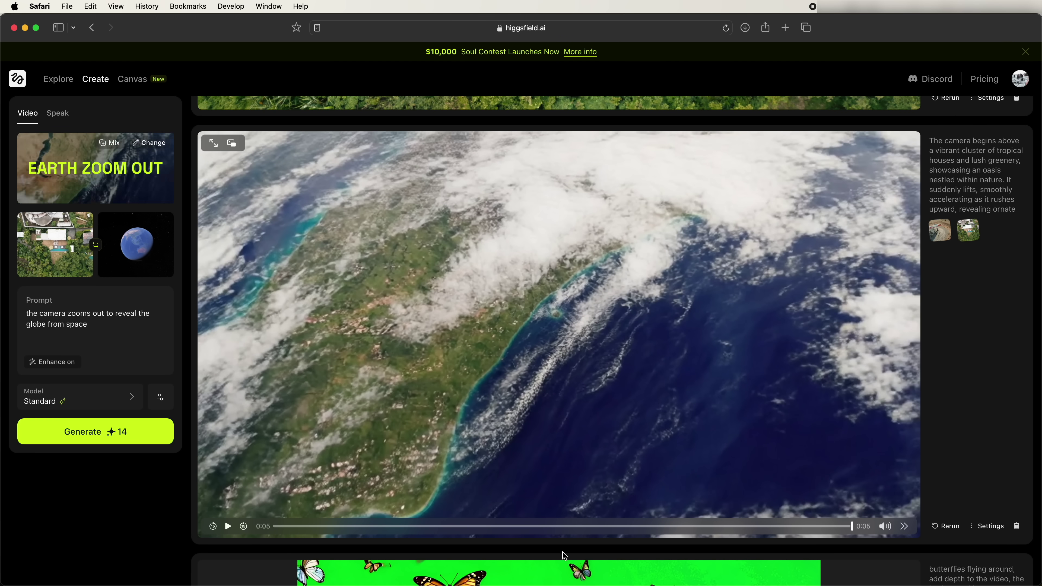
click(575, 577)
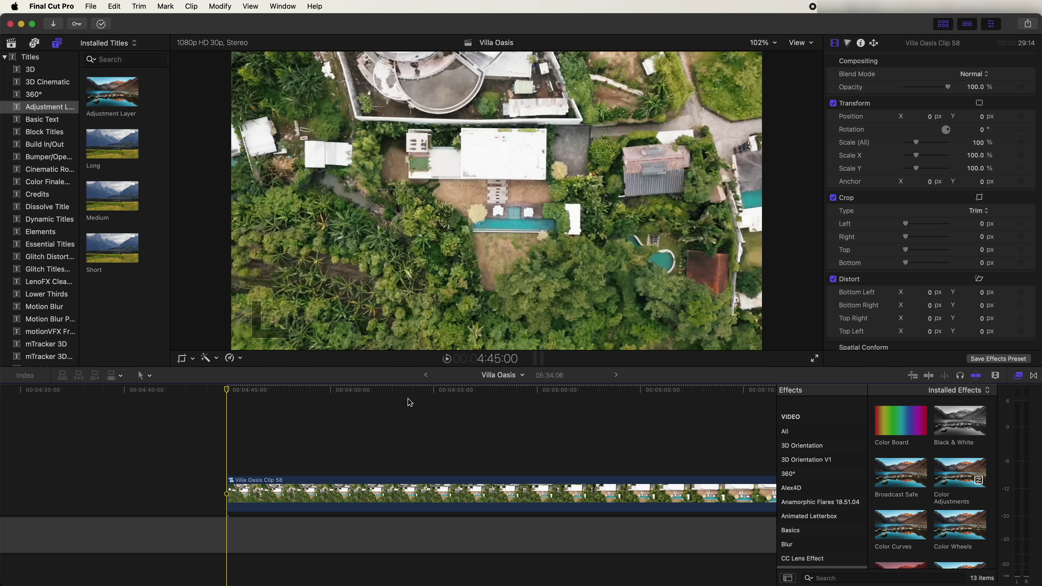
Drop the downloaded Earth Zoom Out mp4 onto the Villa Oasis timeline and scrub through it
mouse_move(363, 583)
click(267, 573)
drag(320, 195, 166, 425)
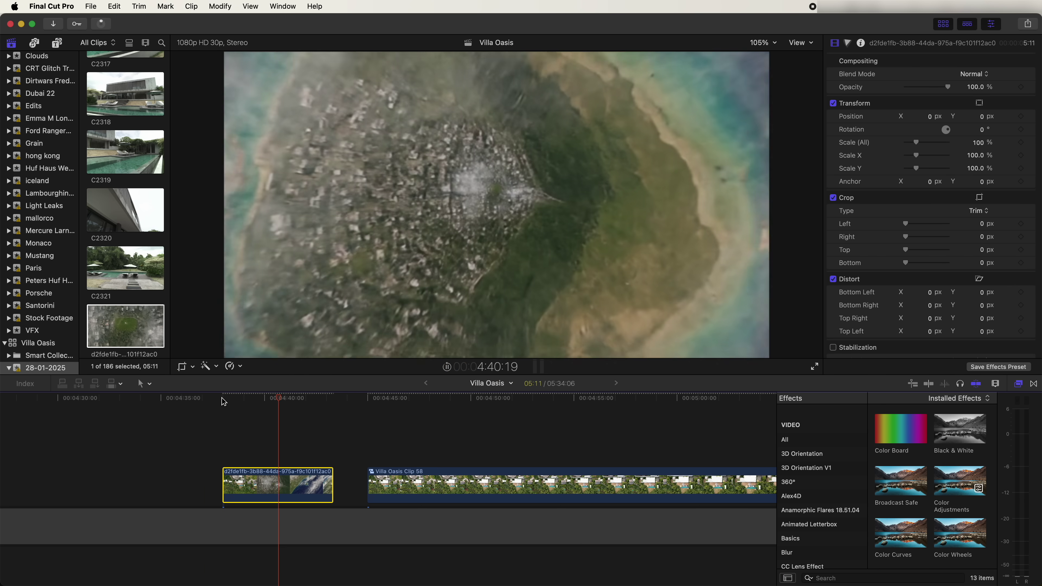
drag(313, 403, 270, 405)
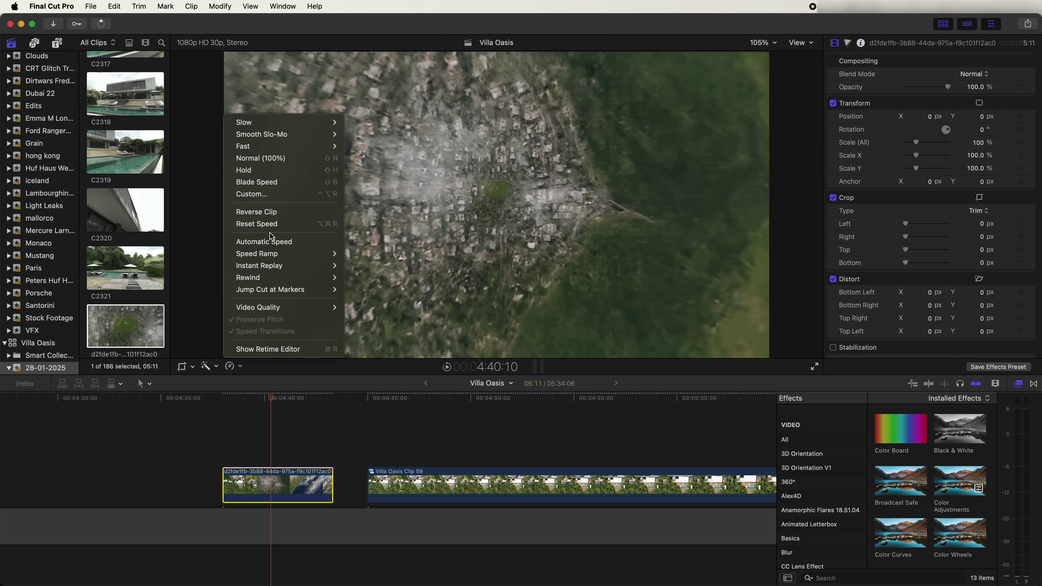
Reverse the Earth Zoom Out clip to -100% and butt it against the villa clip
key(ctrl+r)
drag(293, 482, 323, 481)
key(space)
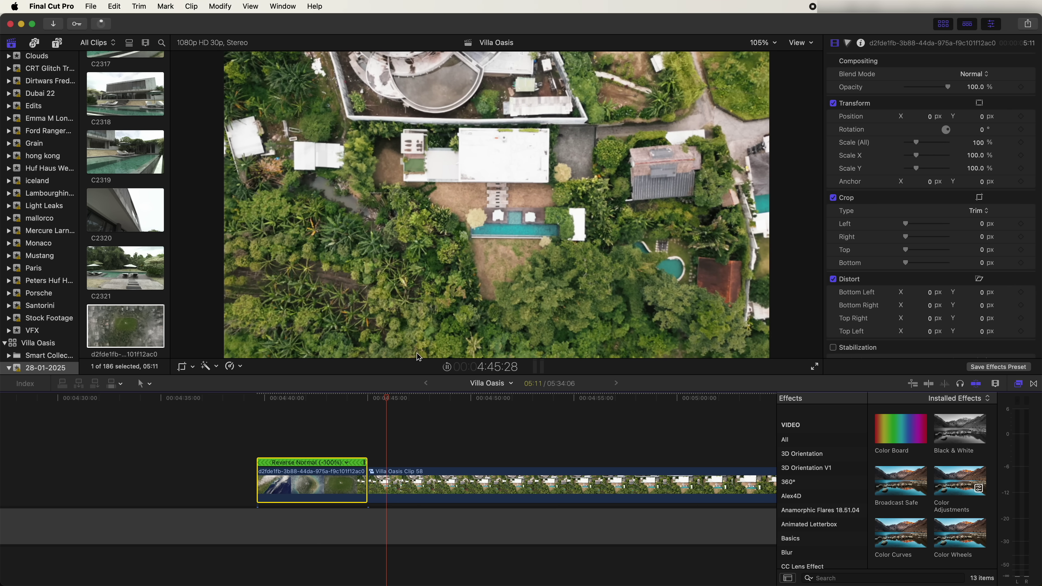
click(347, 397)
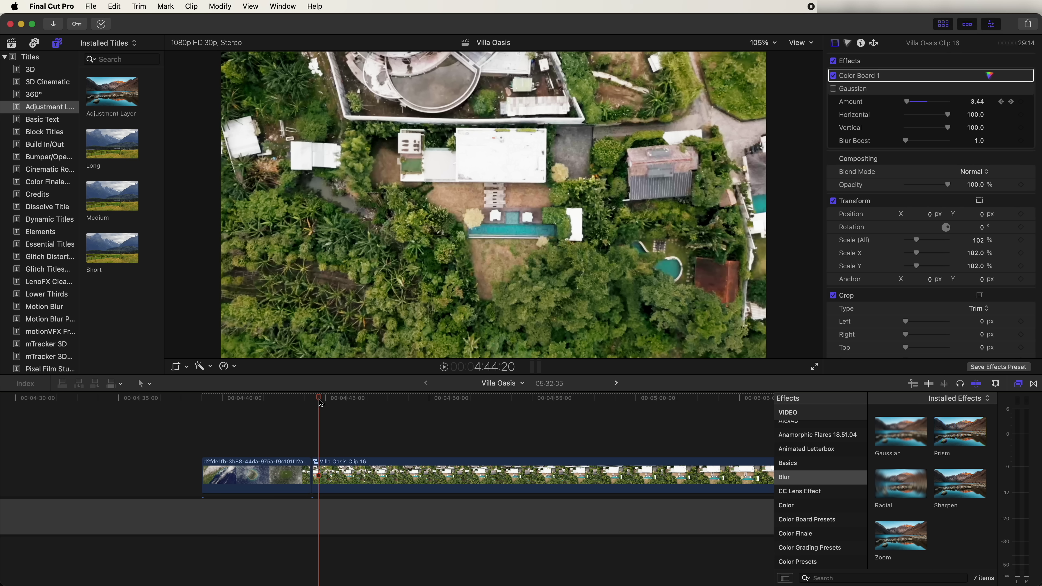
Speed up the opening section of Villa Oasis Clip 16 to 20x
drag(321, 403, 344, 404)
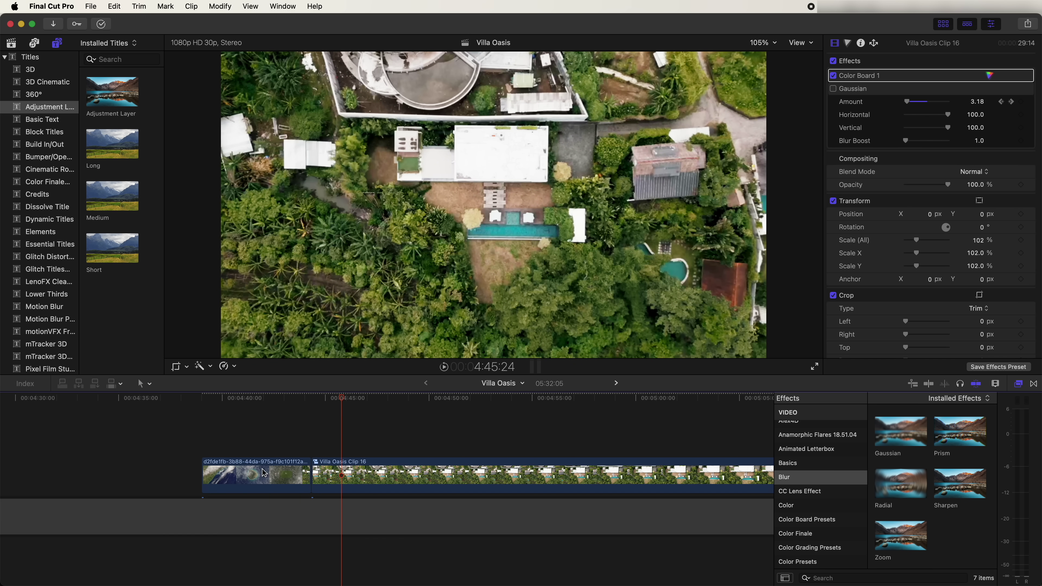
click(334, 401)
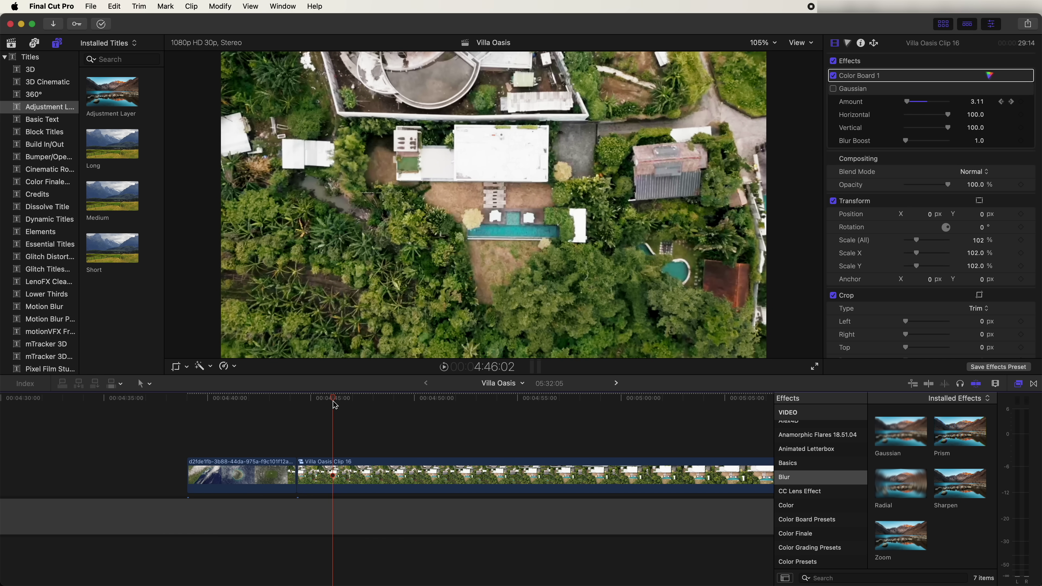
drag(335, 405, 575, 405)
click(578, 475)
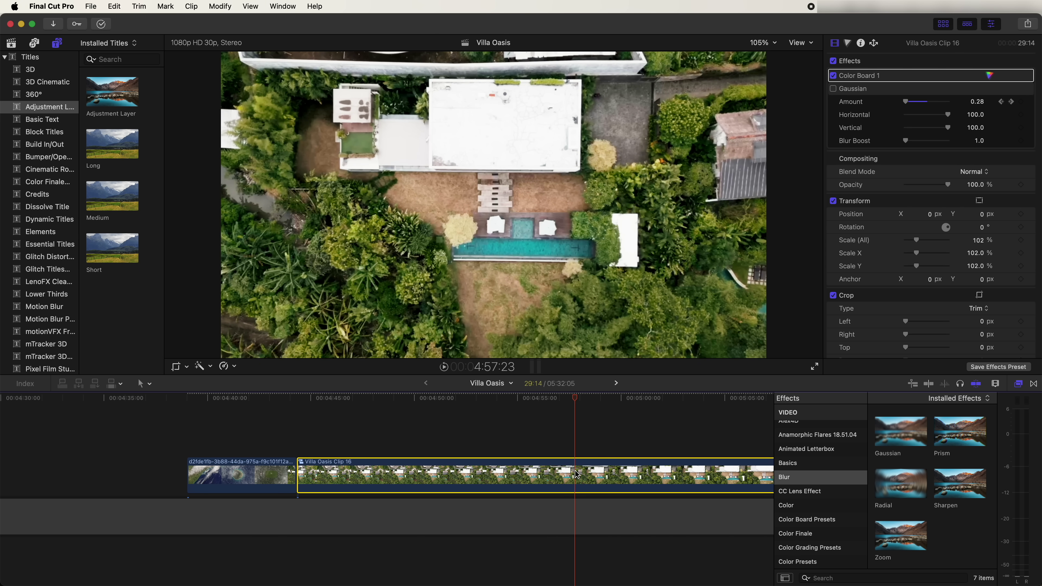
key(ctrl+v)
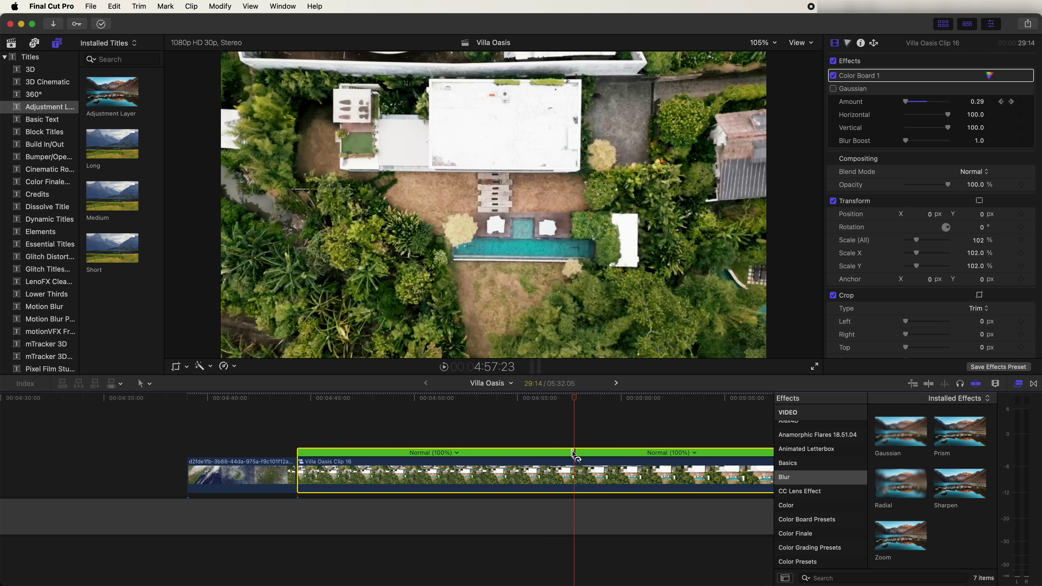
drag(574, 454, 491, 455)
click(395, 449)
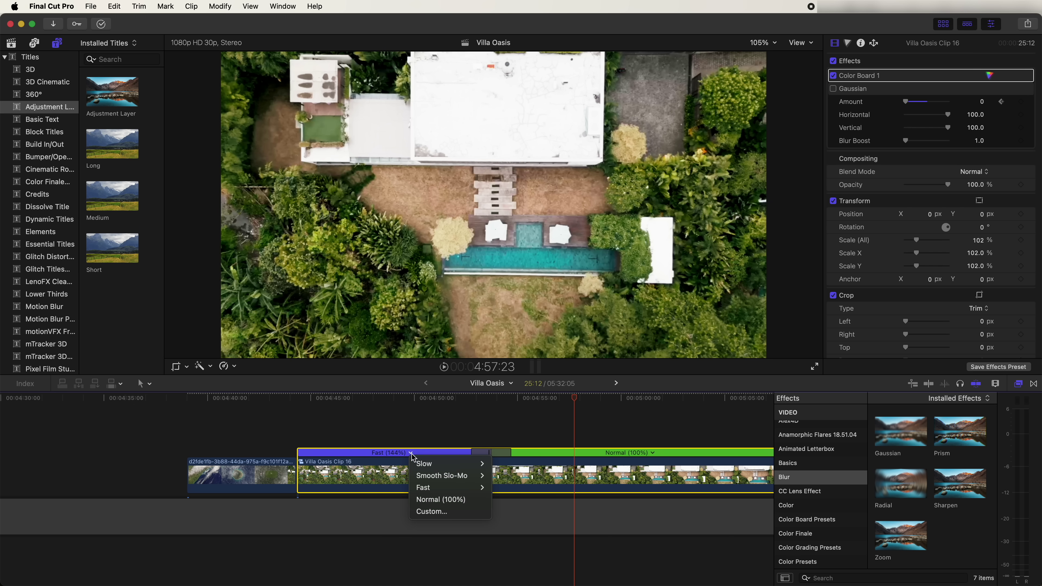
mouse_move(431, 488)
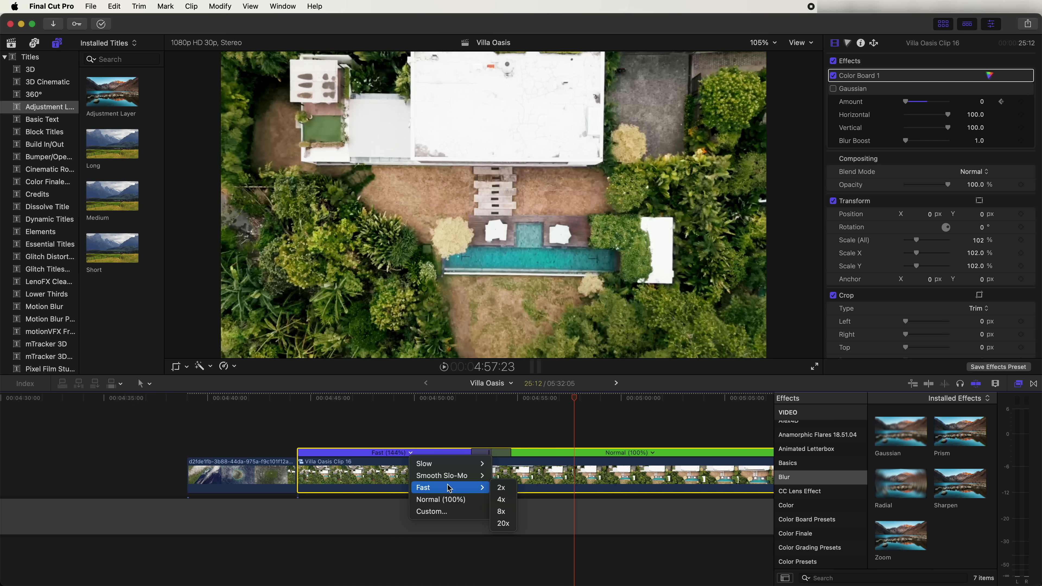
click(501, 518)
Blade the clip's speed at the playhead and speed up its final section
drag(332, 401, 406, 399)
click(408, 469)
key(shift+b)
drag(639, 456, 431, 456)
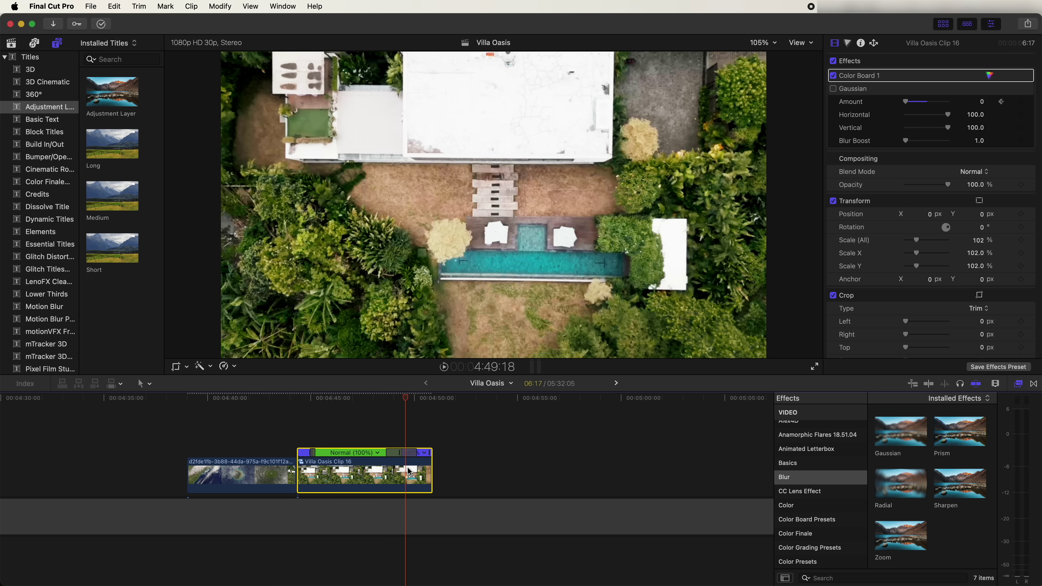
Stretch the first and last speed ramps to the clip's start and end, then play it back
scroll(322, 455, up, 3)
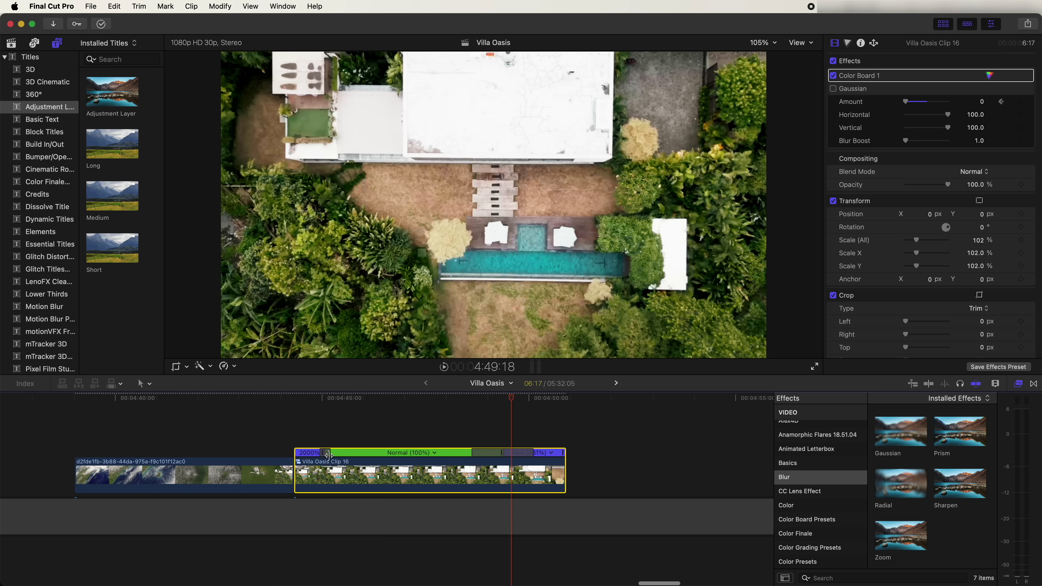
drag(321, 455, 296, 455)
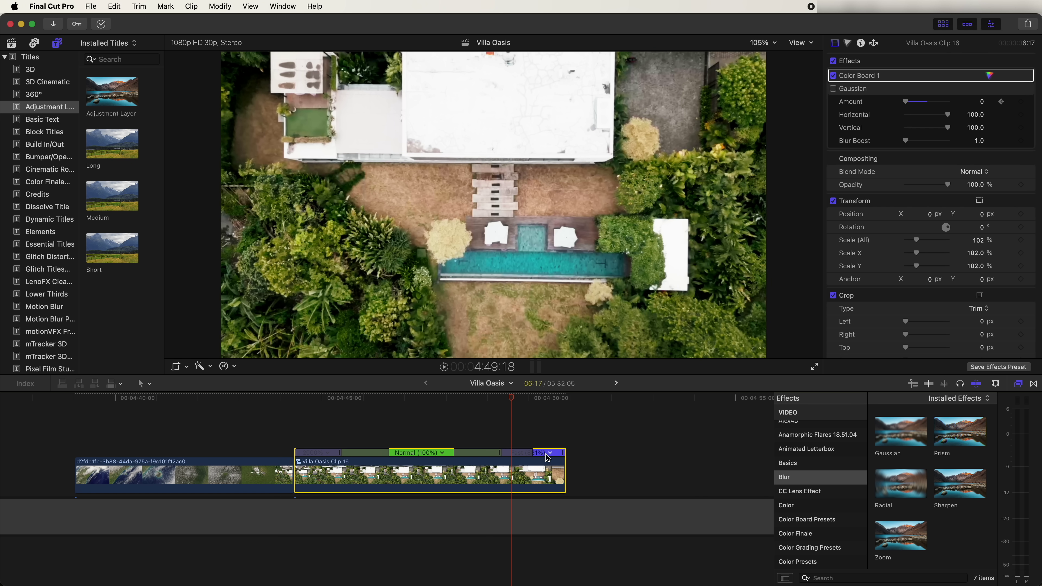
drag(533, 454, 561, 454)
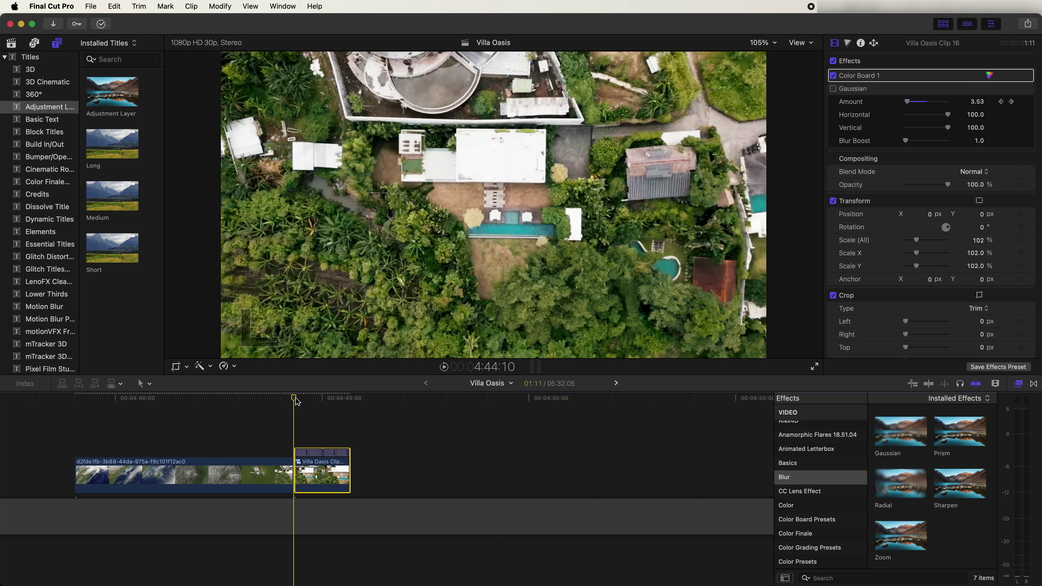
key(space)
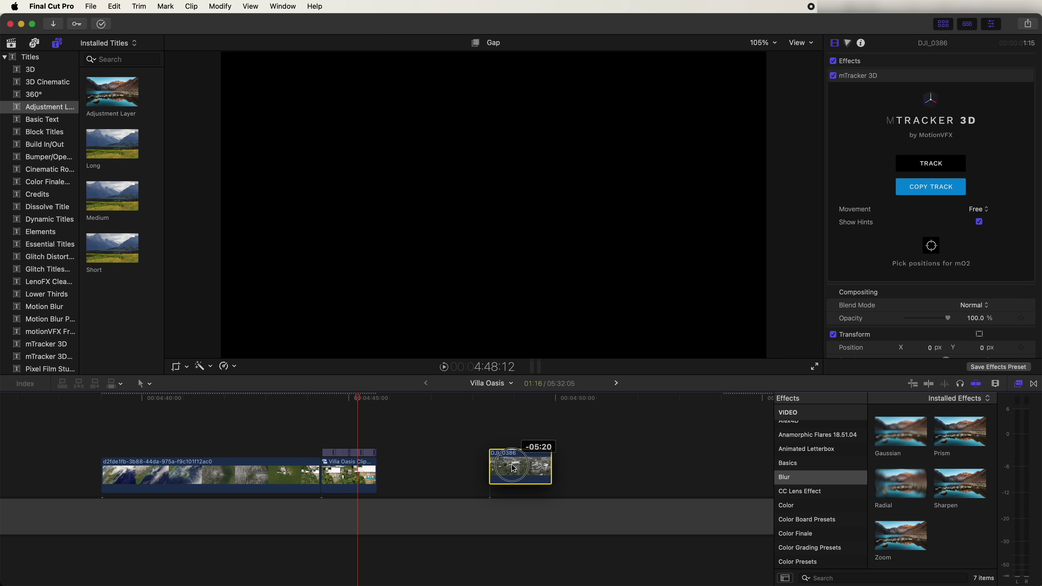
Slide DJI_0386 directly after Villa Oasis Clip 16 and play through the new cut
drag(509, 468, 397, 467)
drag(354, 404, 202, 403)
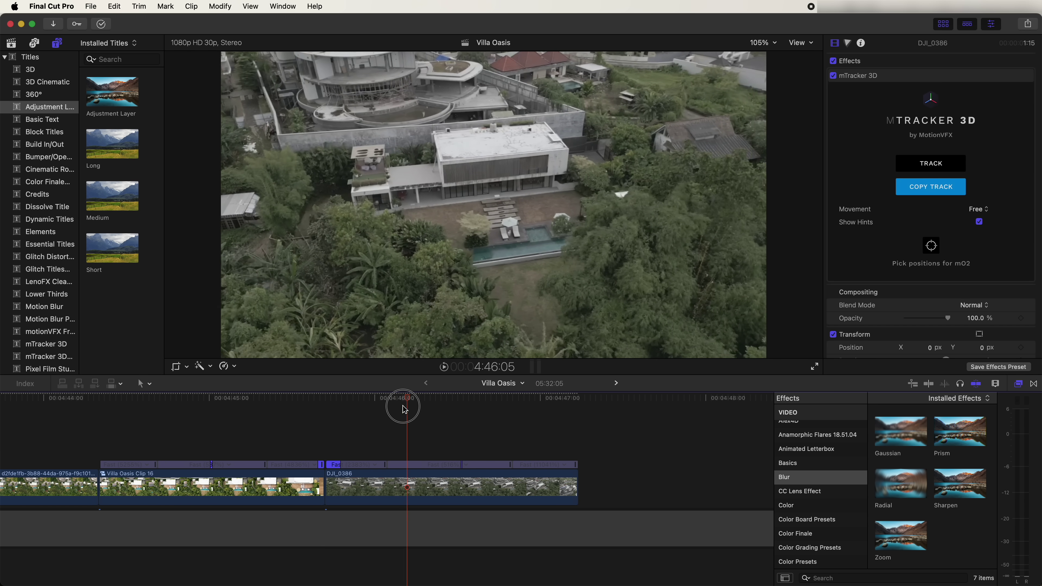
key(space)
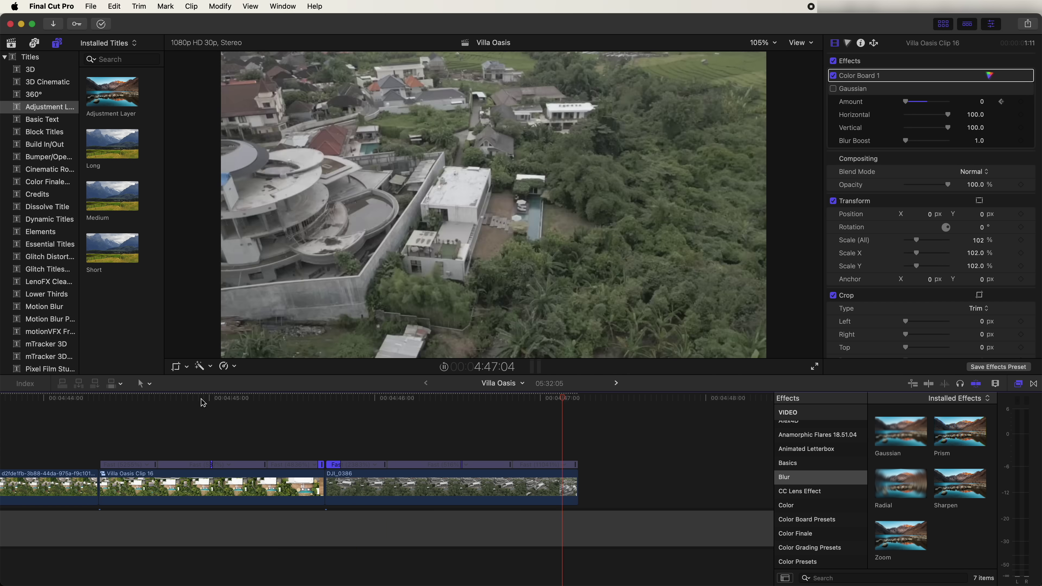
key(space)
Stack a duplicate of DJI_0386 above the original and select the upper copy
click(445, 504)
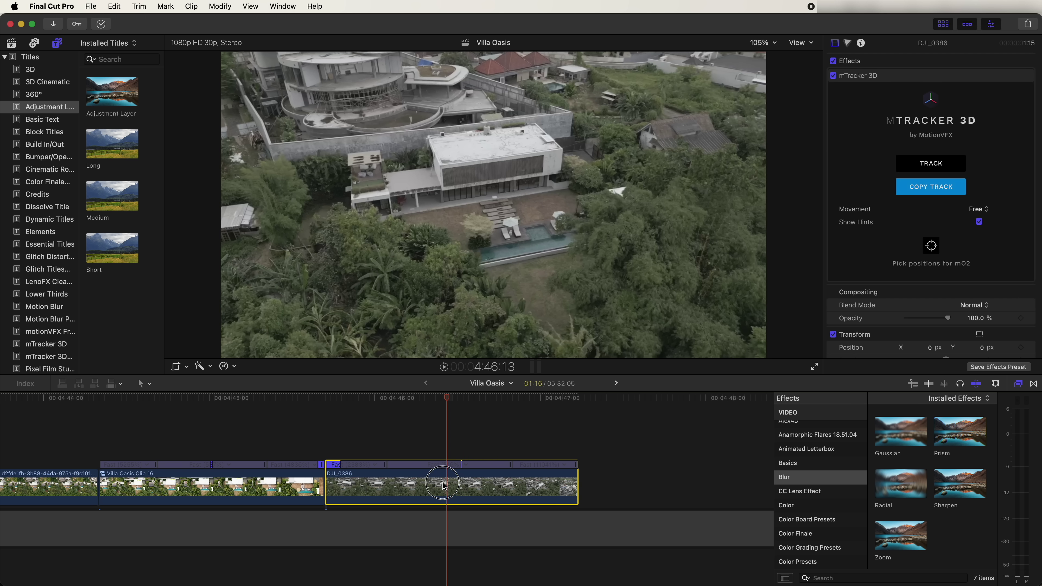
drag(445, 467, 447, 459)
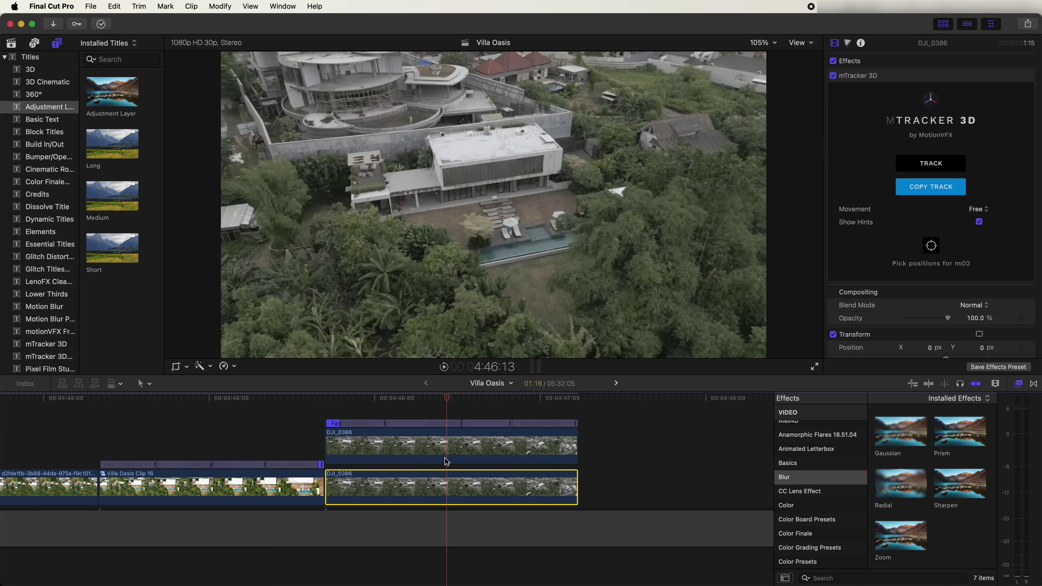
scroll(442, 457, up, 3)
click(445, 478)
drag(439, 400, 459, 402)
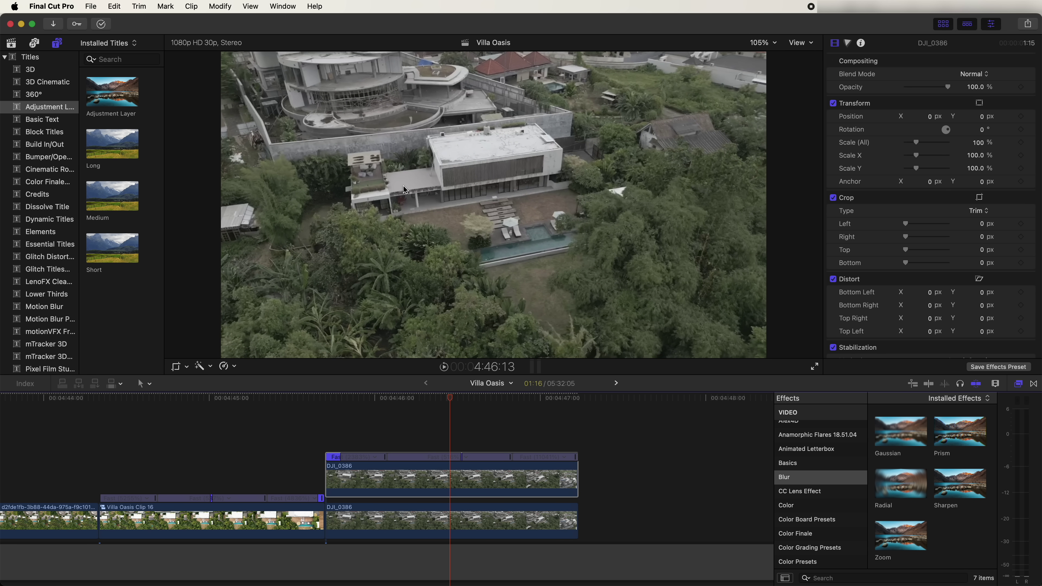
click(203, 368)
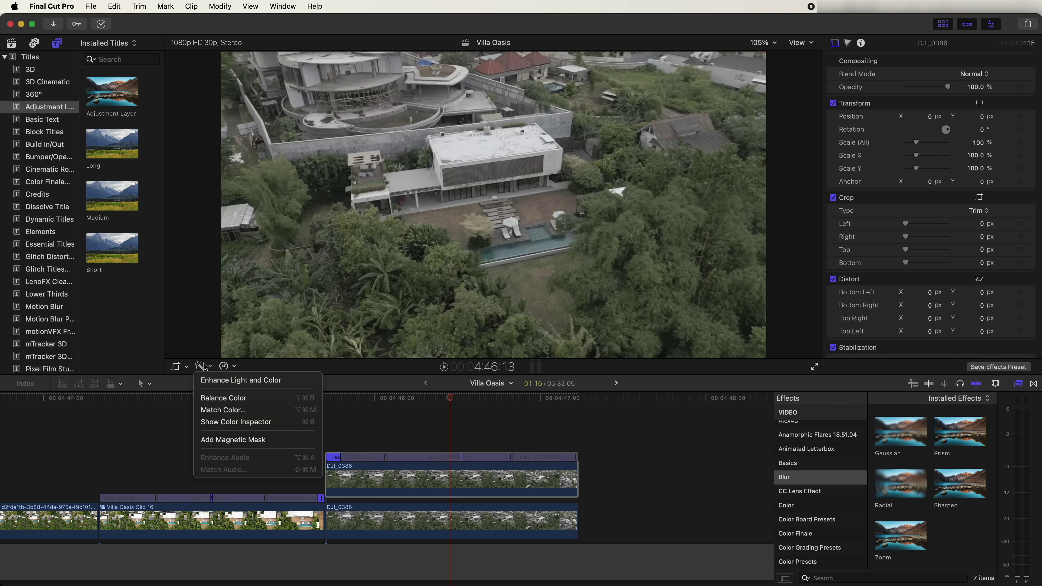
Mask the villa, its left wing and terrace with Magnetic Mask, excluding trees and lawn, and analyse
click(232, 440)
click(496, 159)
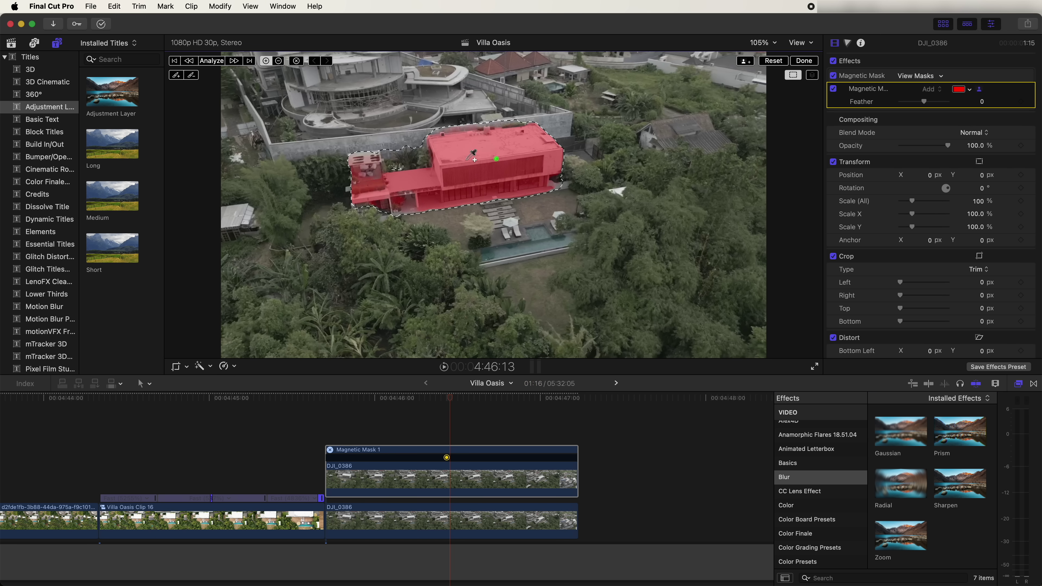
alt+click(410, 158)
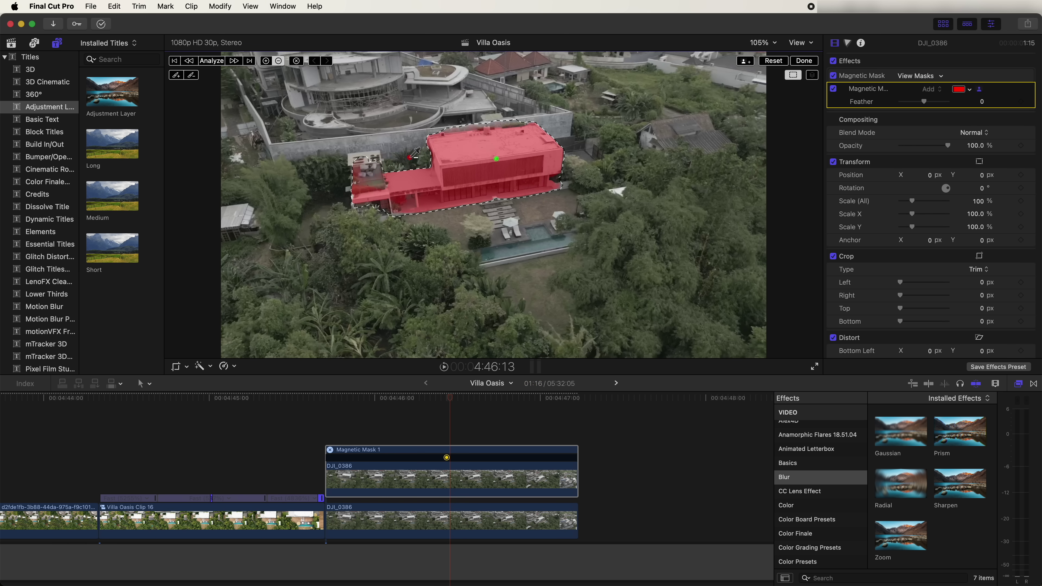
click(367, 161)
click(500, 216)
click(512, 242)
alt+click(535, 202)
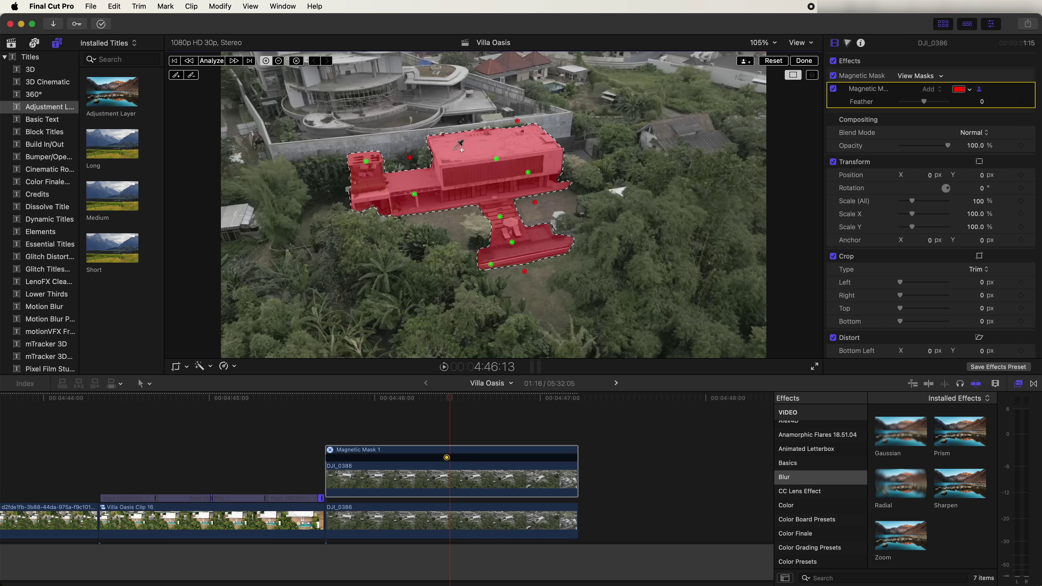
click(211, 61)
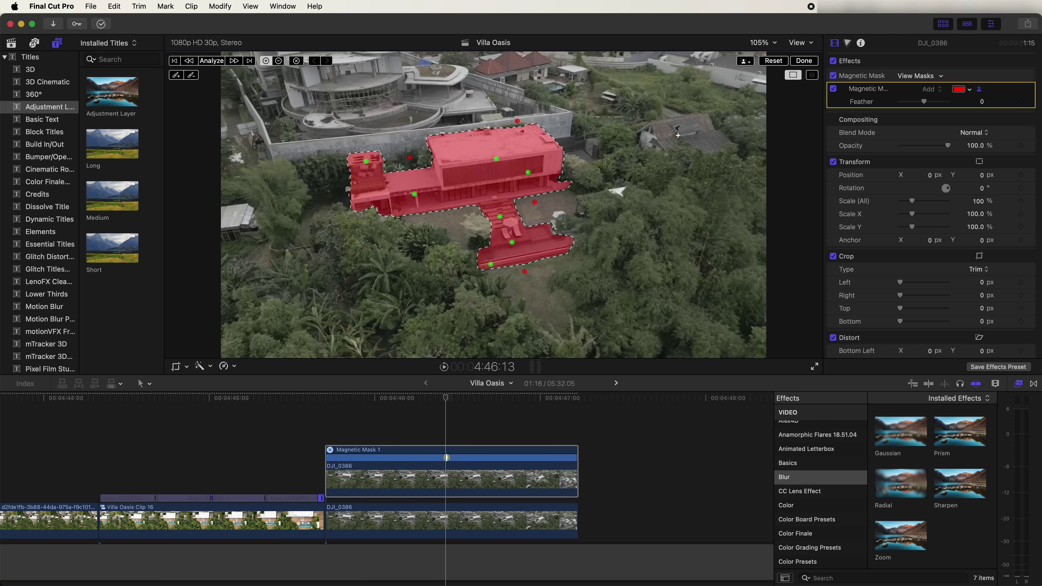
click(799, 61)
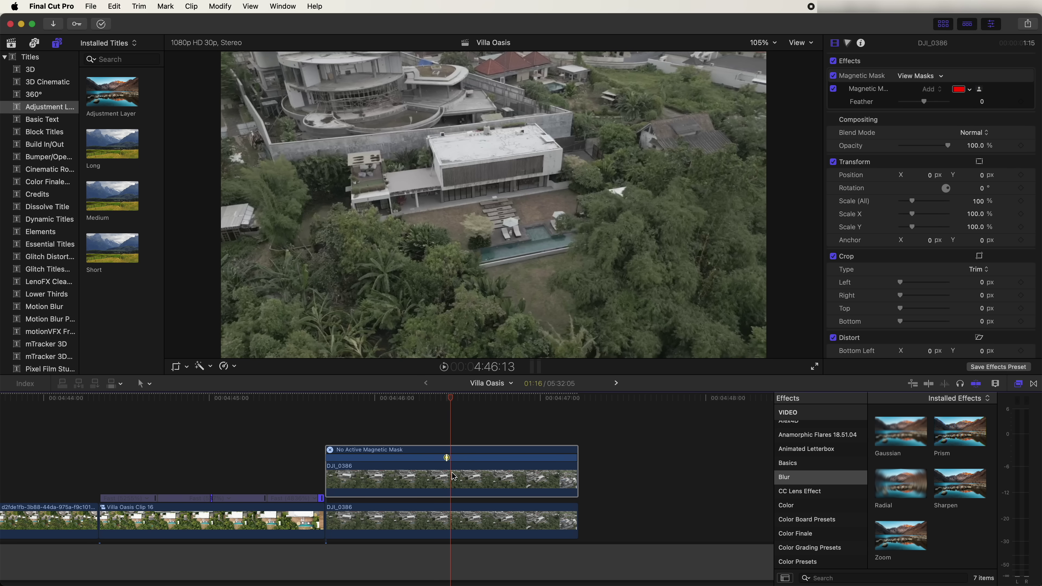
Duplicate the masked DJI_0386 clip, apply RN Light Rays and shift the ray source toward the villa
drag(444, 479, 446, 454)
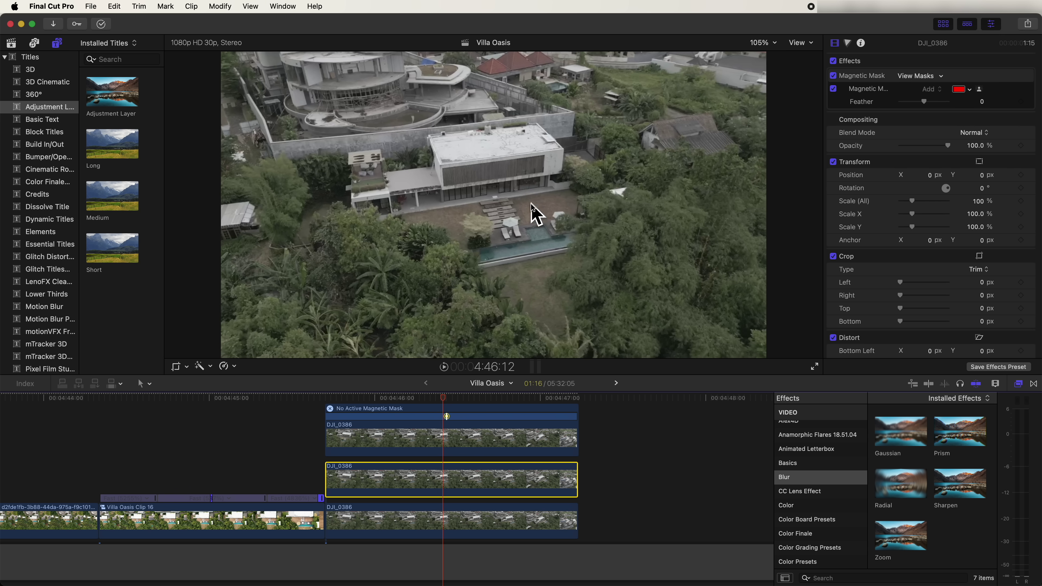
scroll(816, 493, down, 10)
click(799, 465)
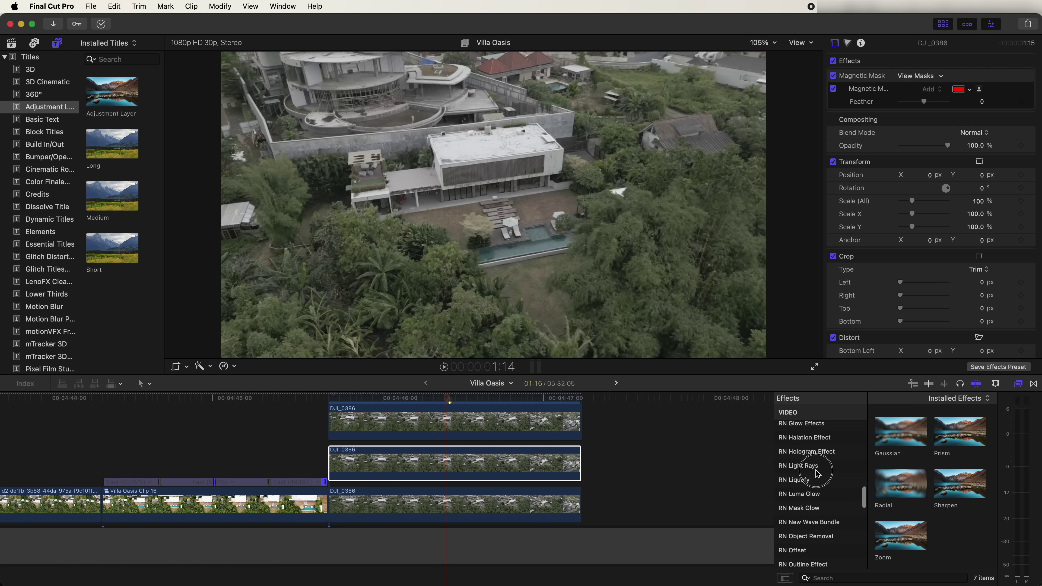
drag(899, 434, 470, 466)
drag(508, 119, 474, 175)
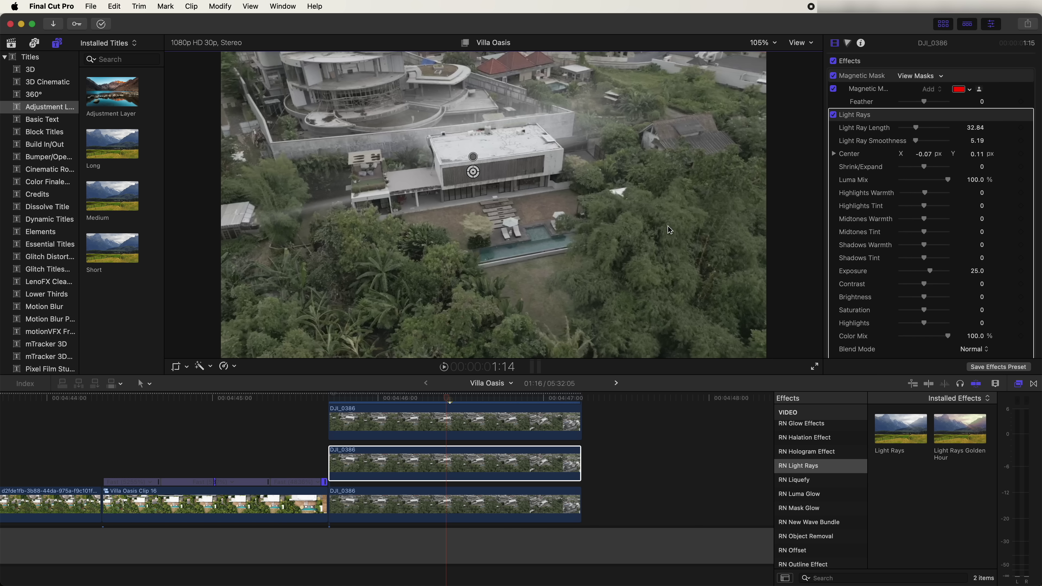
Move the masked villa DJI_0386 clip to the top layer above the light rays
click(785, 452)
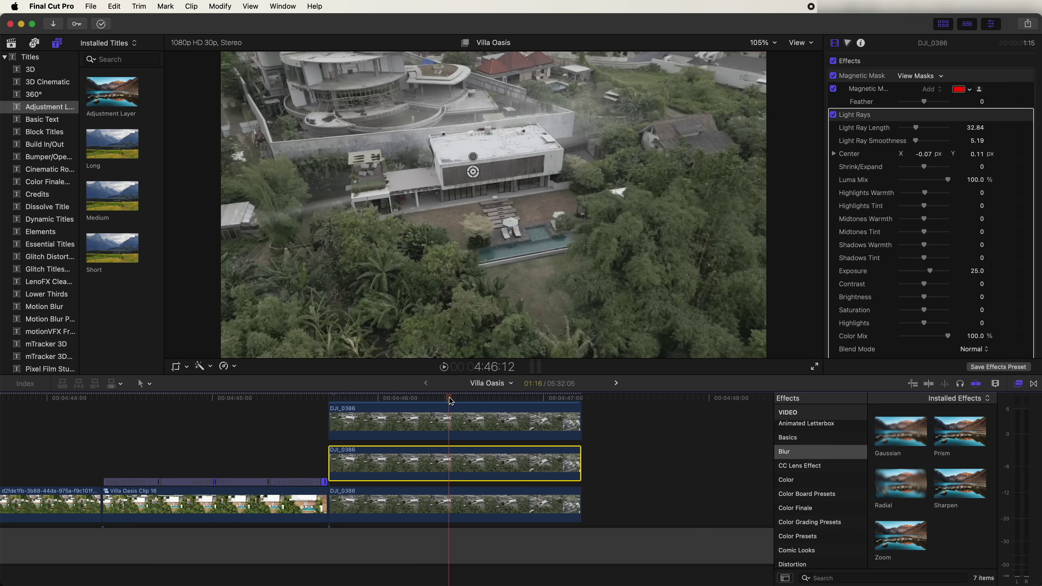
click(453, 425)
drag(453, 478, 457, 452)
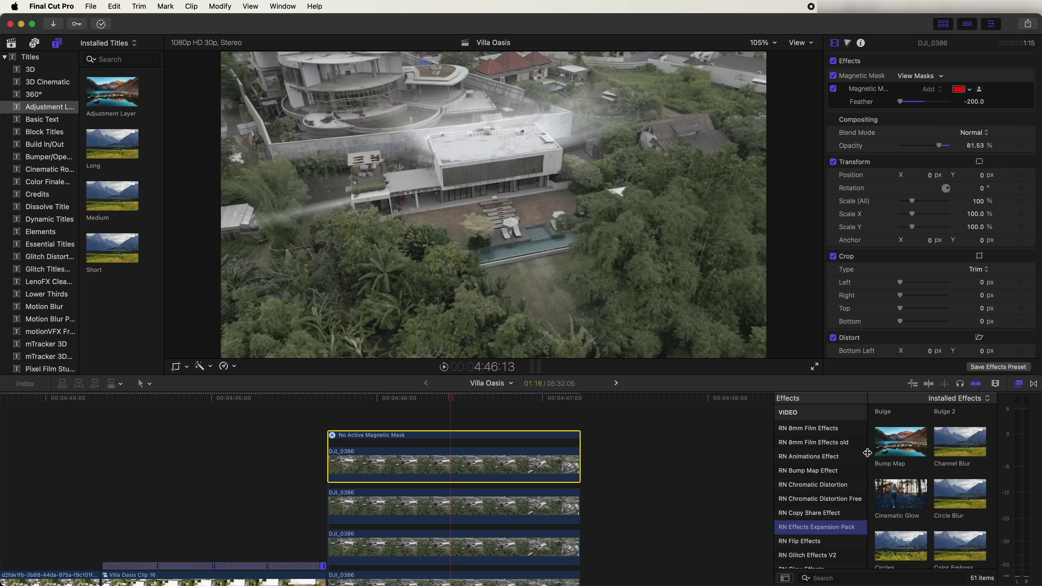
Apply the RN Light Wipe effect to the masked villa clip and play it back to preview the beam
scroll(823, 484, down, 3)
scroll(901, 500, down, 10)
click(954, 449)
drag(953, 448, 439, 456)
click(390, 400)
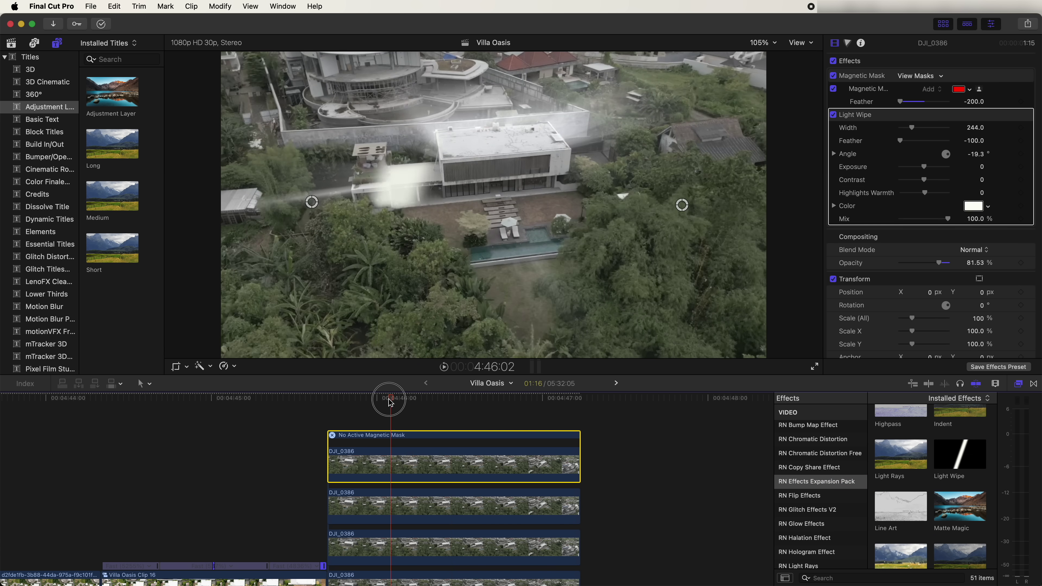
drag(391, 401, 333, 400)
key(space)
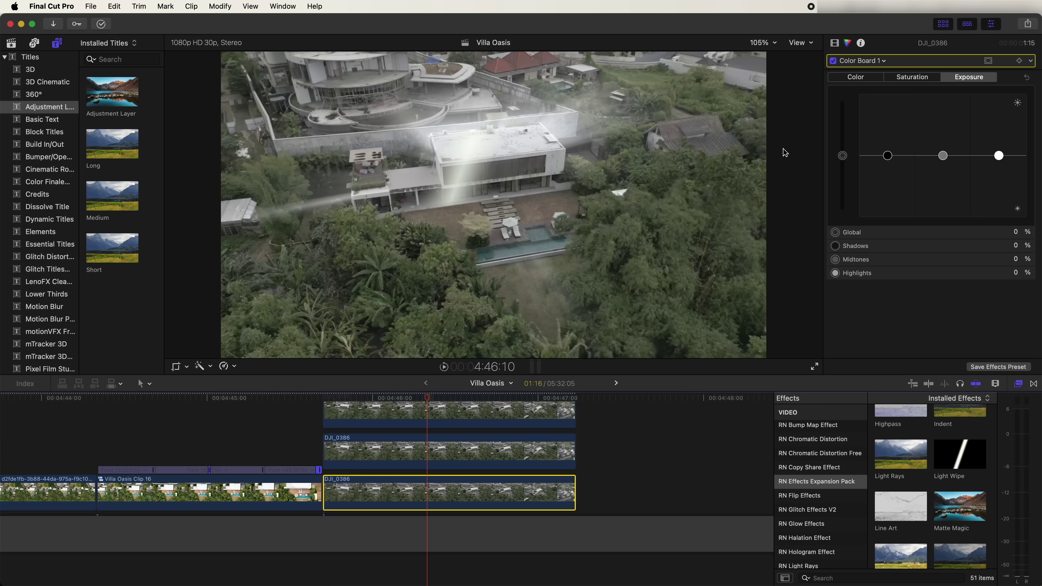
Lower DJI_0386's Global exposure in the Color Board to -43% and add a Shape Mask
click(848, 44)
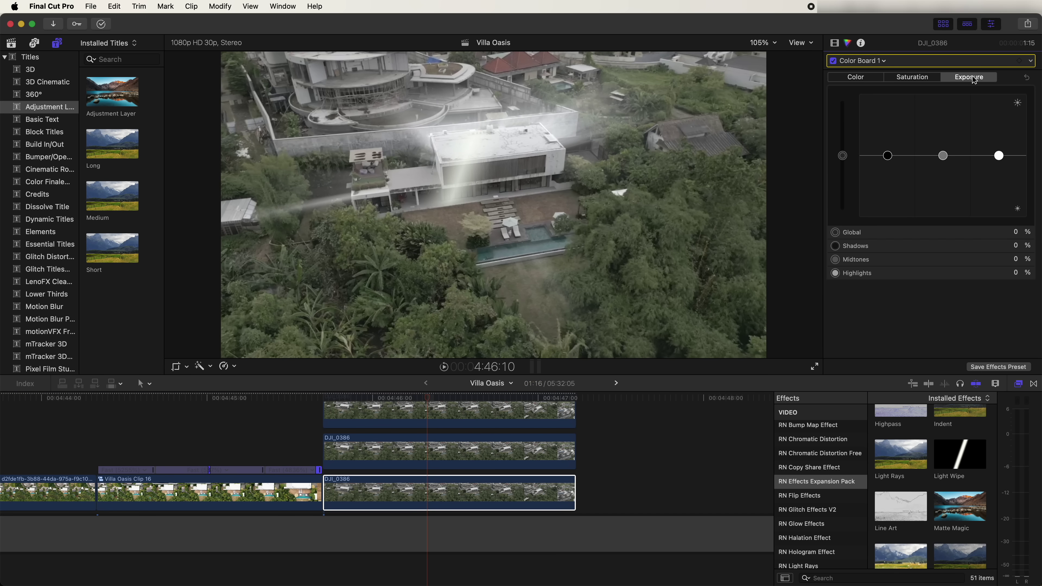
drag(845, 160, 840, 184)
click(990, 62)
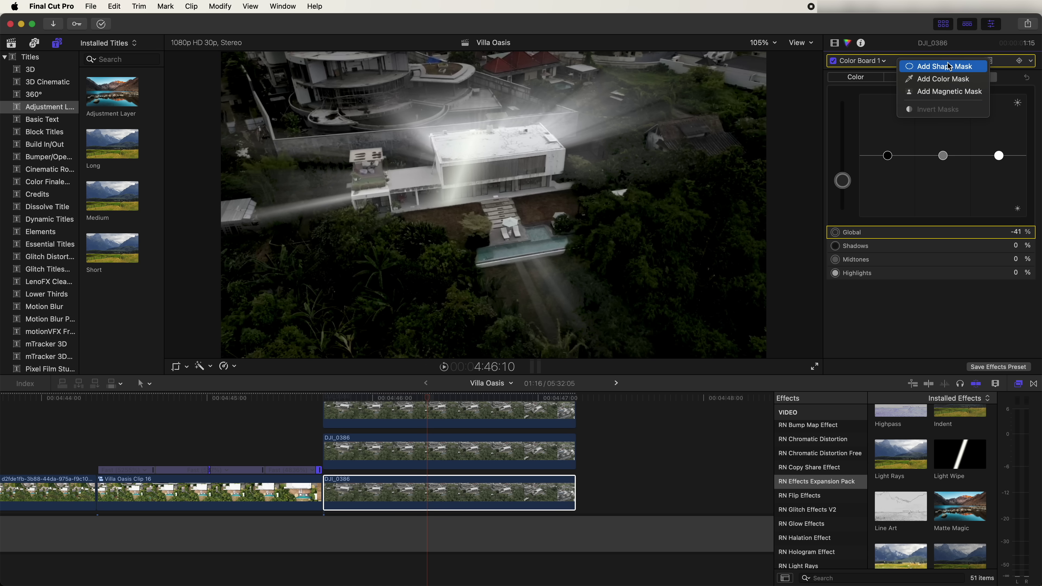
click(990, 65)
Invert the shape mask and reshape its ellipse and feather around the villa into a vignette
click(990, 63)
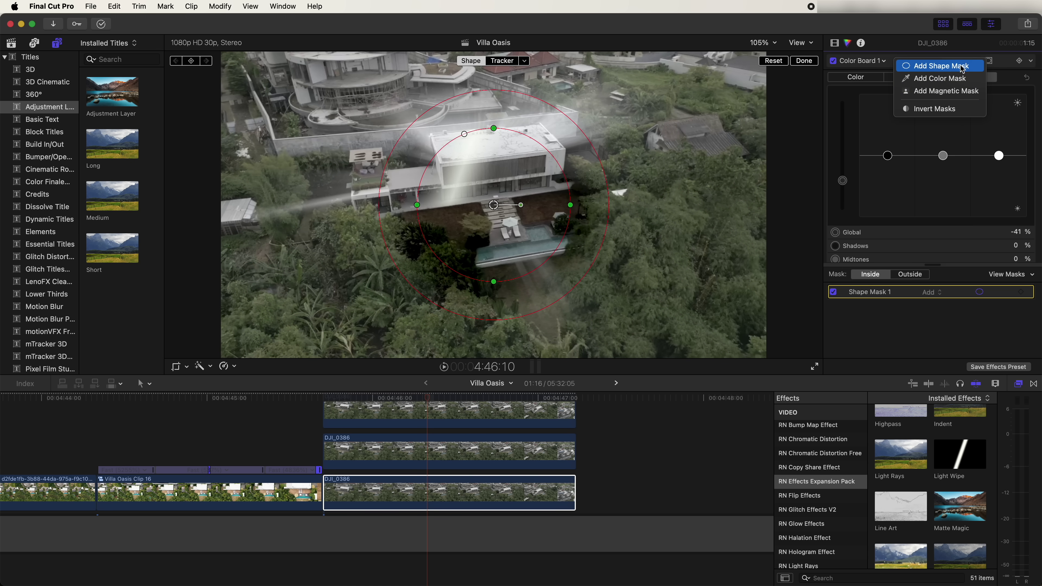
click(933, 108)
drag(609, 200, 697, 197)
drag(494, 129, 492, 187)
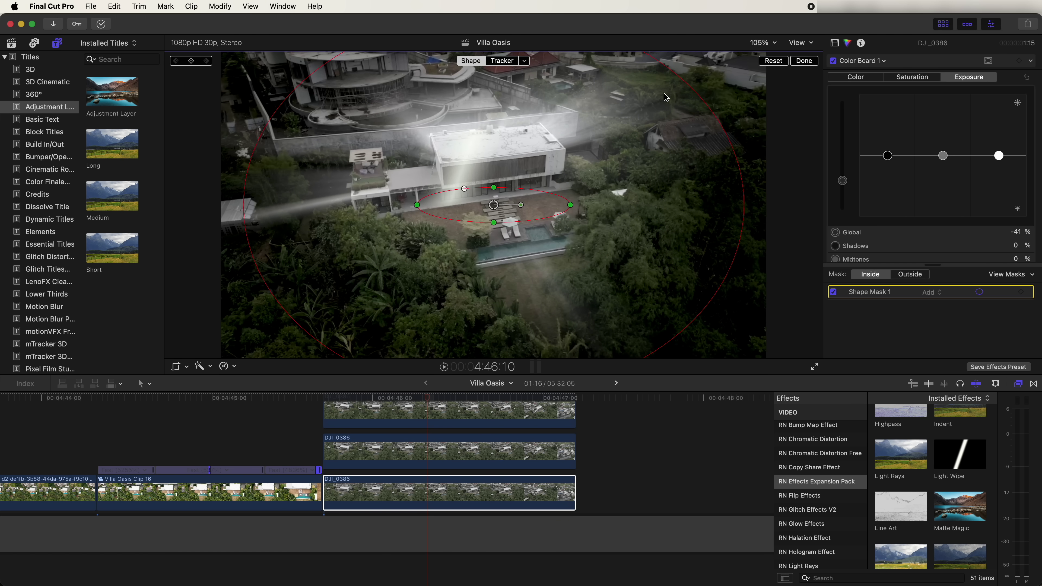
drag(569, 206, 603, 205)
drag(737, 104, 738, 105)
drag(737, 105, 689, 123)
drag(372, 399, 328, 398)
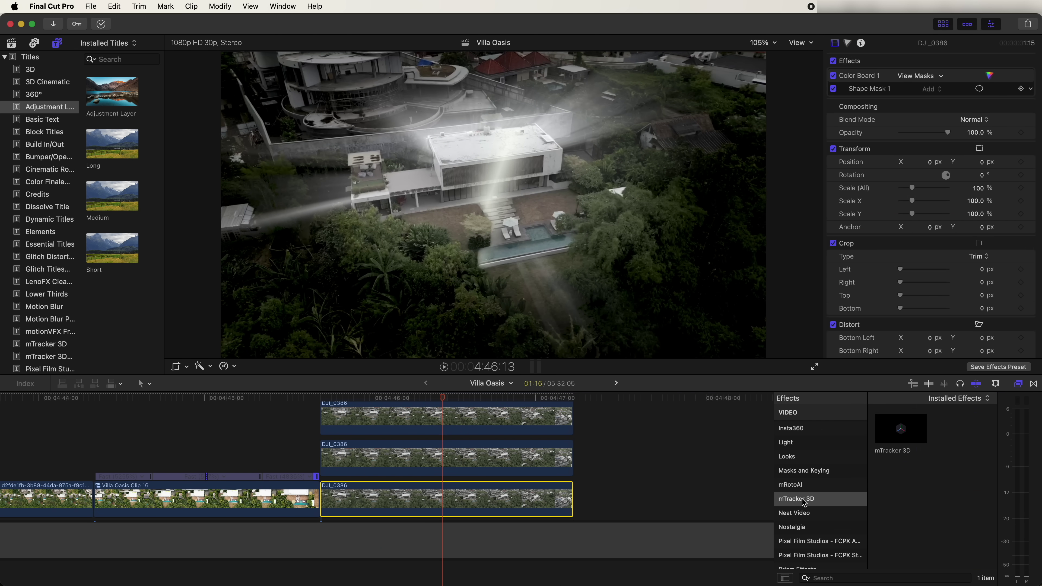
Apply mTracker 3D to the base DJI_0386 clip, track its camera motion and copy the track
drag(903, 431, 448, 498)
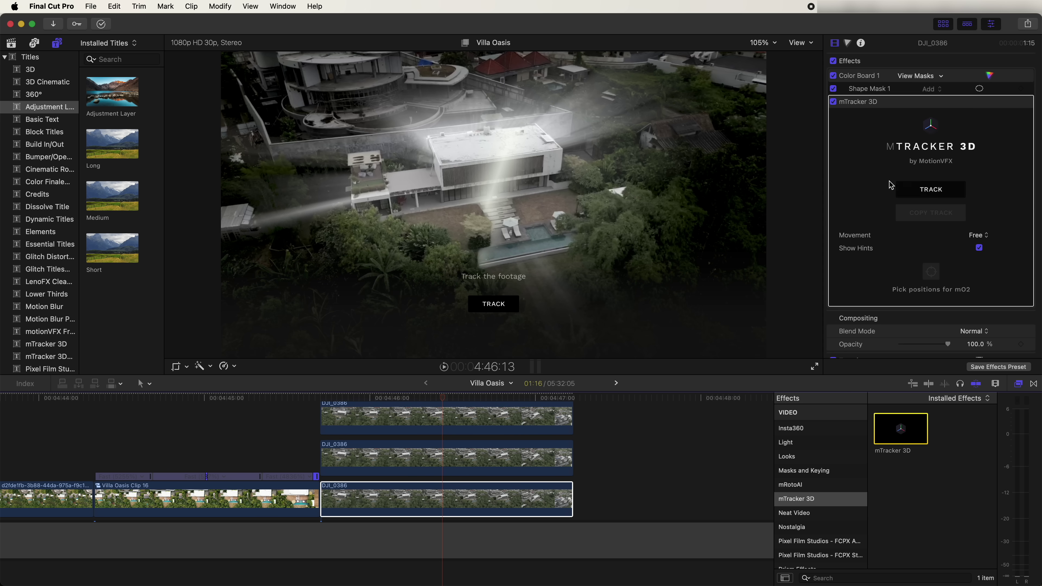
click(928, 191)
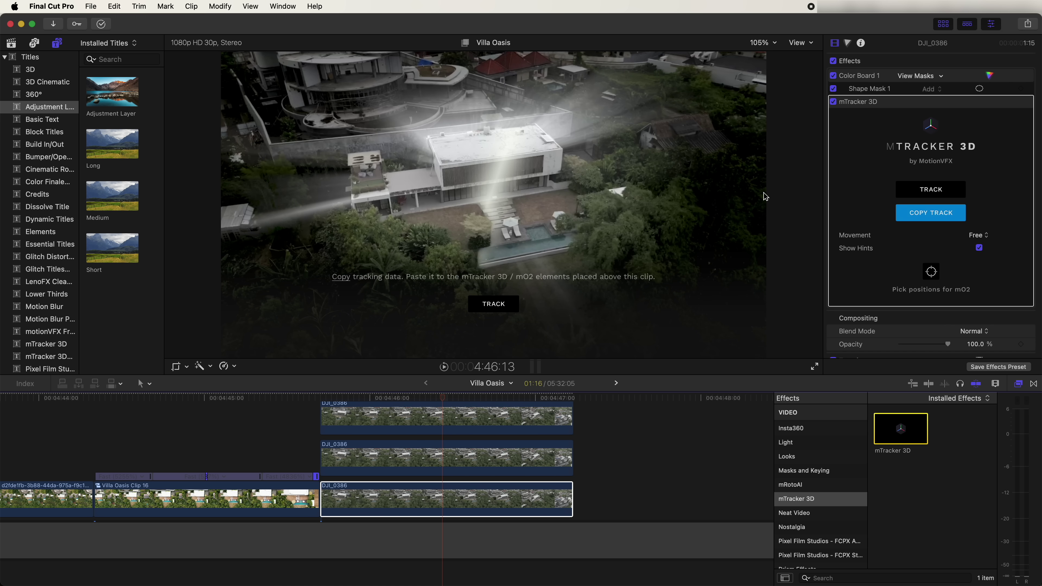
click(921, 217)
Show the mTracker 3D Area titles in the Titles browser
scroll(37, 172, down, 4)
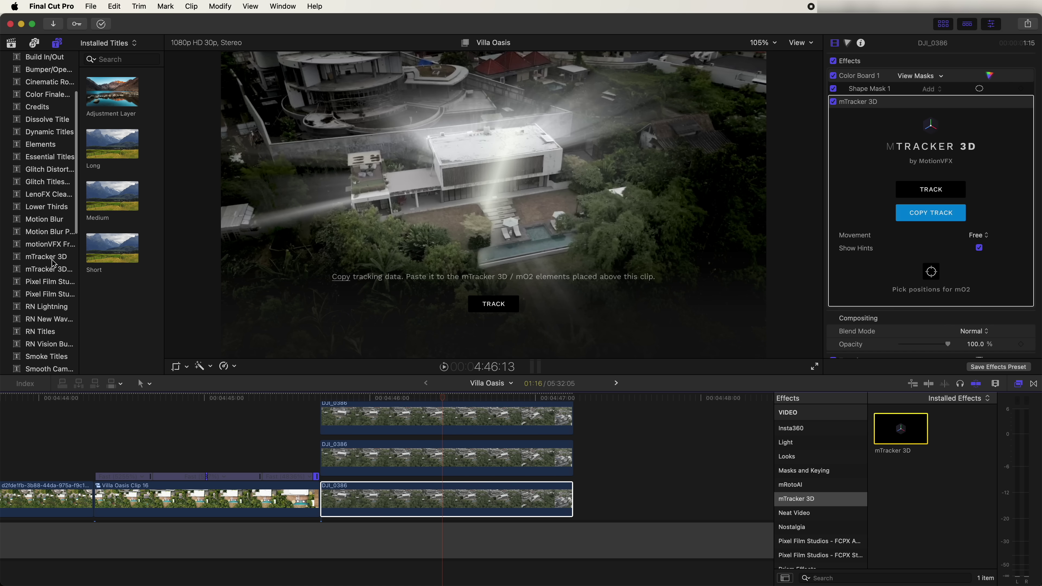
click(52, 268)
scroll(126, 248, down, 5)
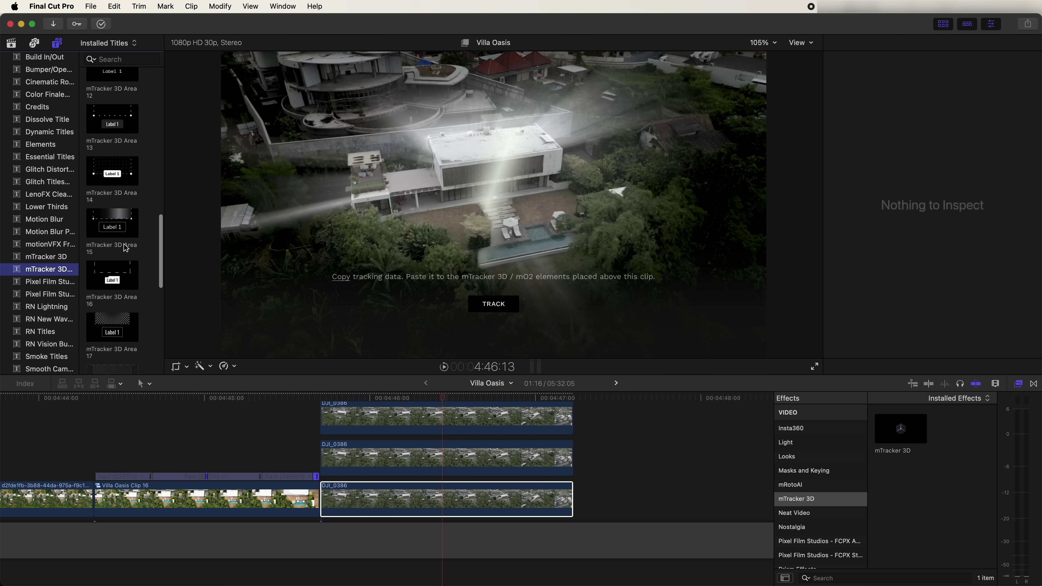
Place Title 3D 04 "ON THE TRACK" above the drone clips and trim its end to DJI_0386's end
scroll(126, 248, down, 5)
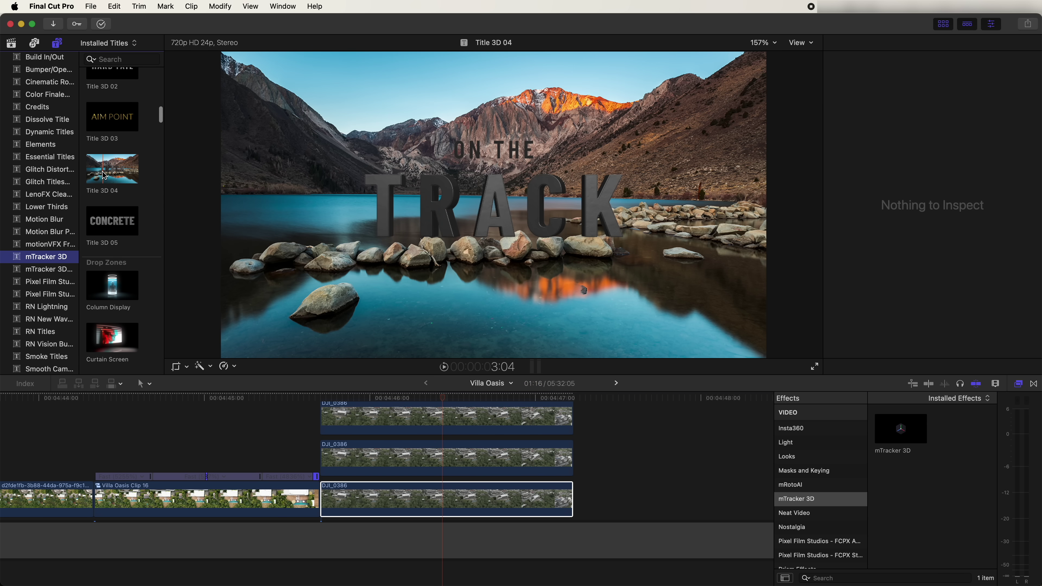
drag(103, 176, 339, 408)
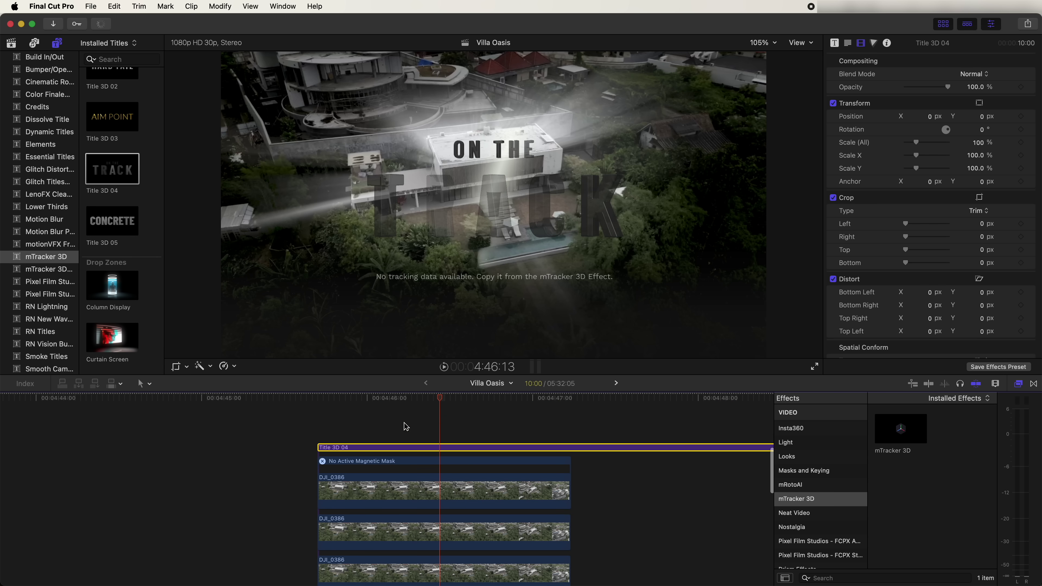
scroll(406, 427, up, 3)
drag(537, 399, 569, 412)
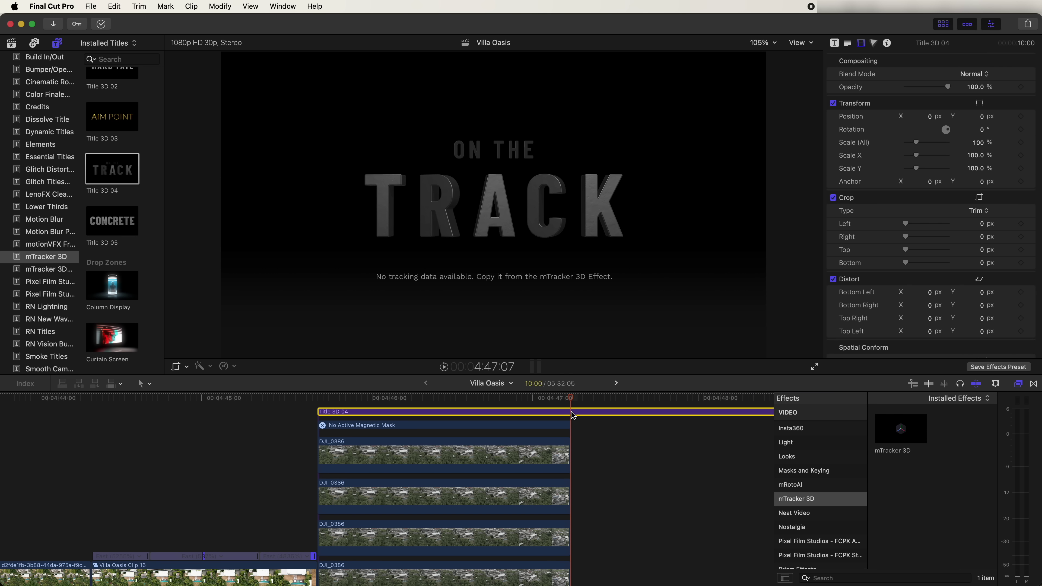
key(alt+bracketright)
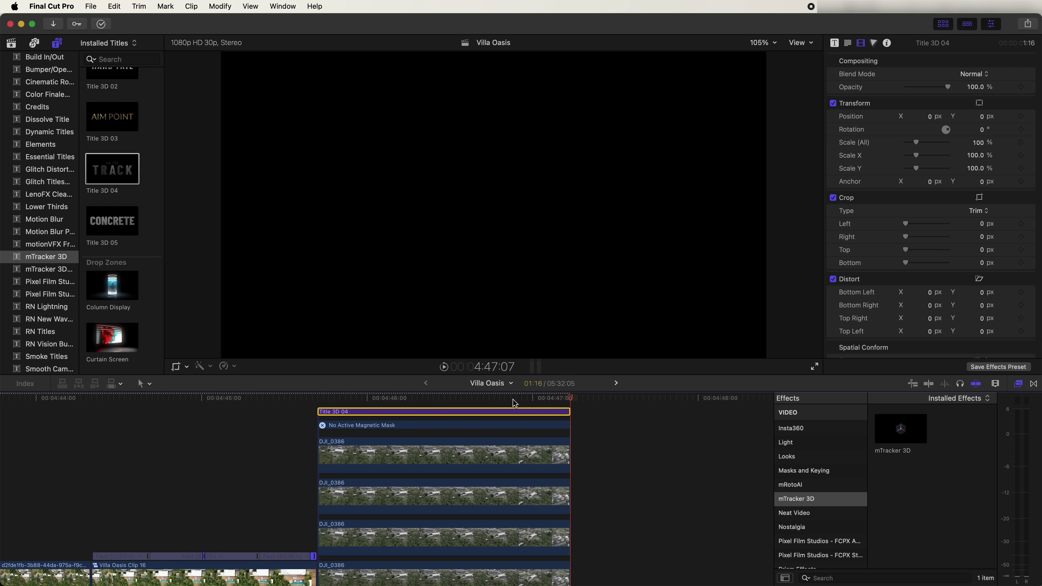
click(421, 398)
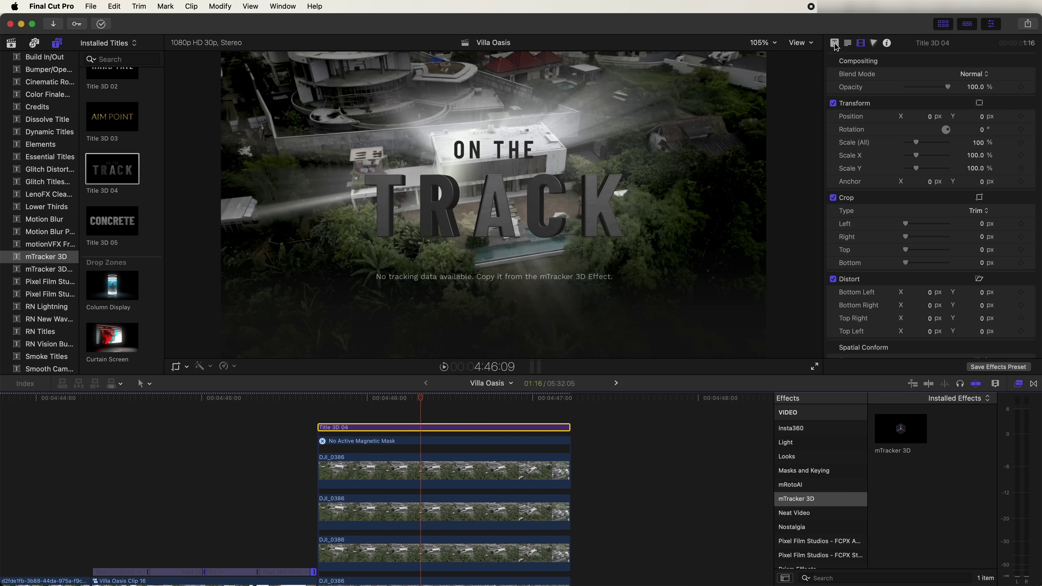
click(835, 42)
Paste the copied track onto the title and anchor it on the villa rooftop
click(923, 159)
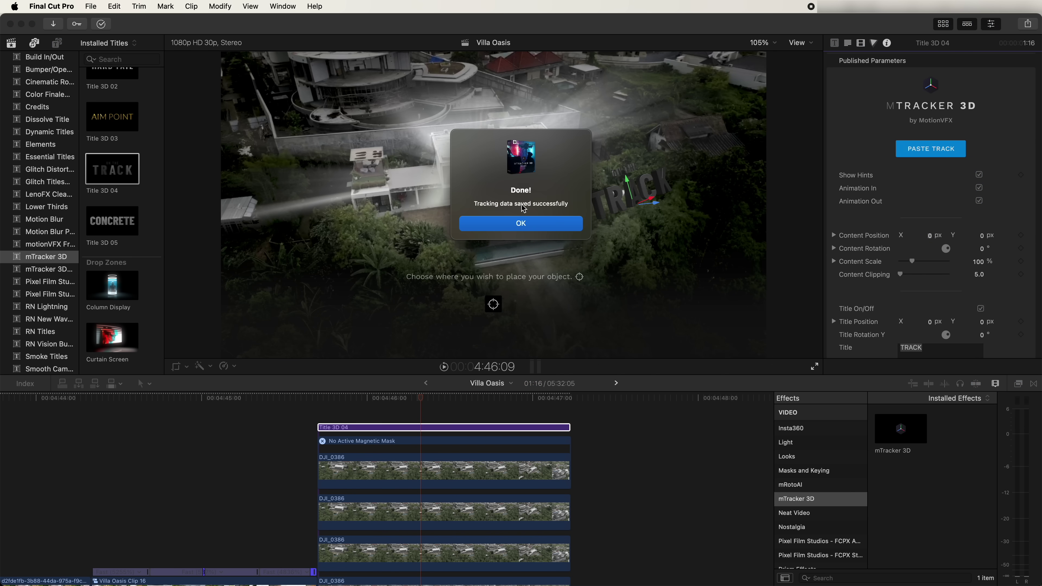
click(528, 222)
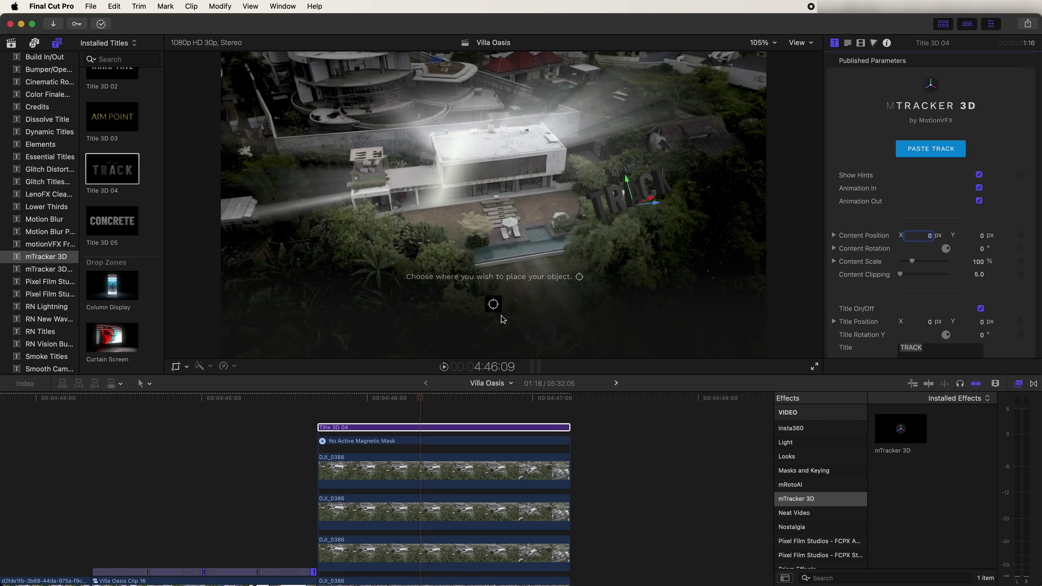
click(493, 304)
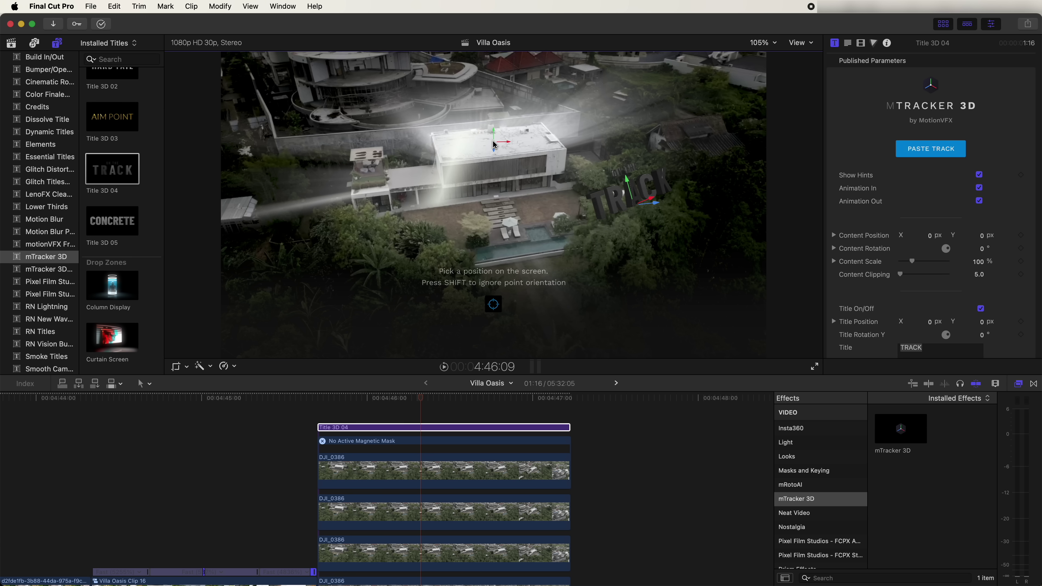
click(493, 145)
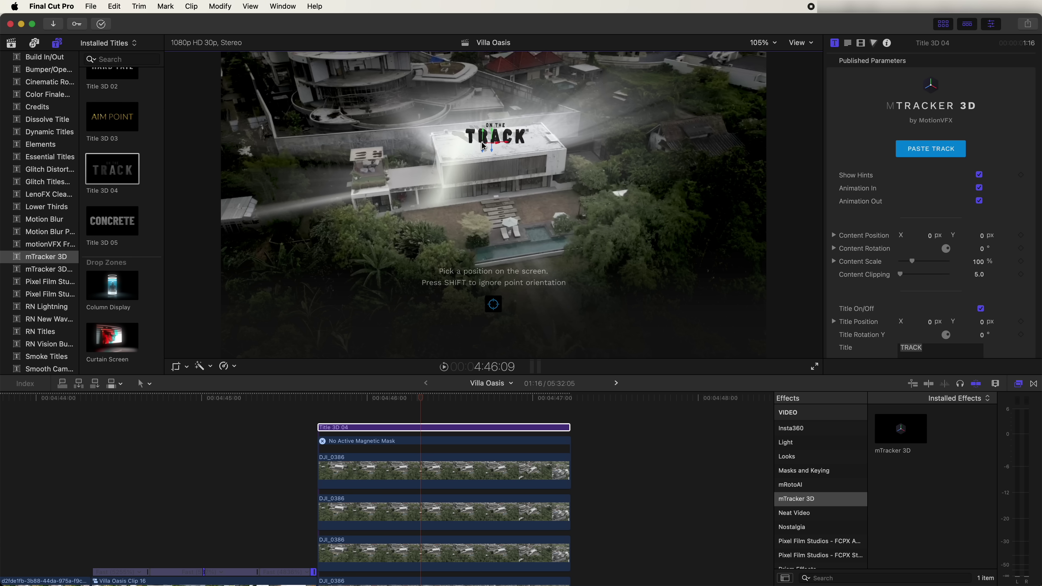
drag(423, 399, 450, 412)
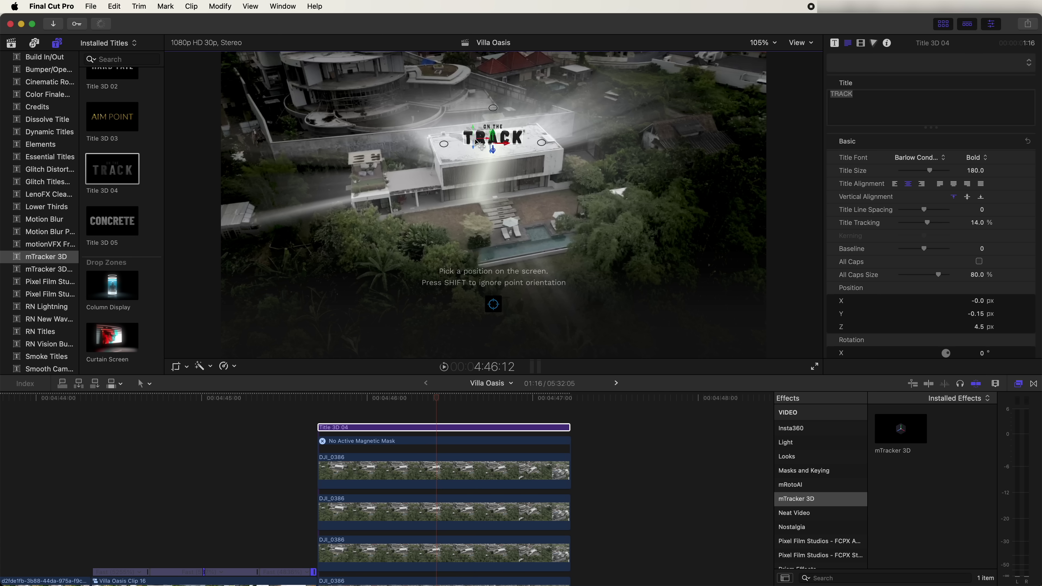
Rotate the title about 14°, set Title Size to 594, and change its text to VILLA
drag(445, 148, 444, 148)
drag(931, 171, 969, 174)
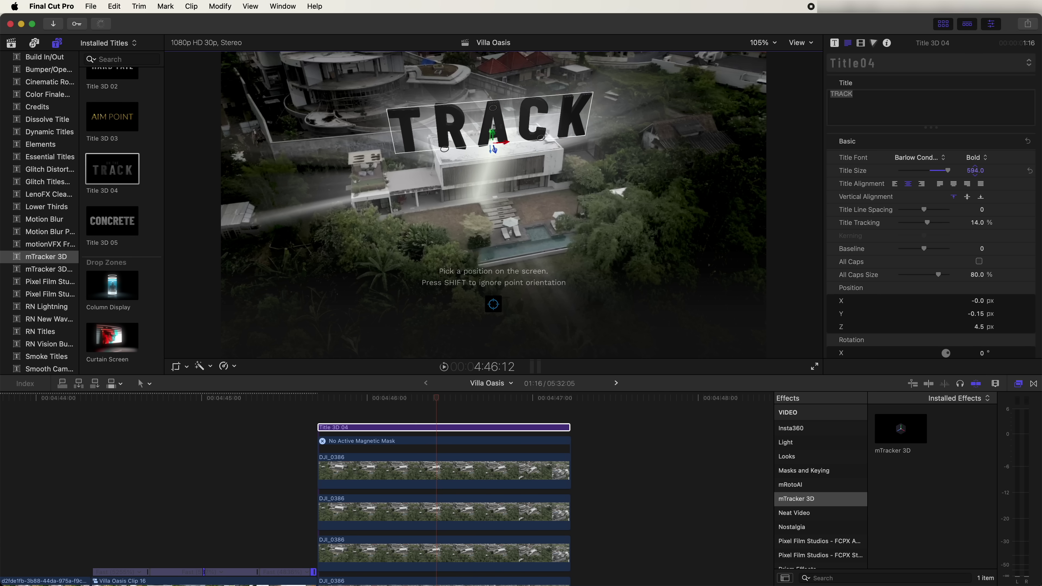
text(VILLA)
drag(363, 396, 426, 410)
click(495, 136)
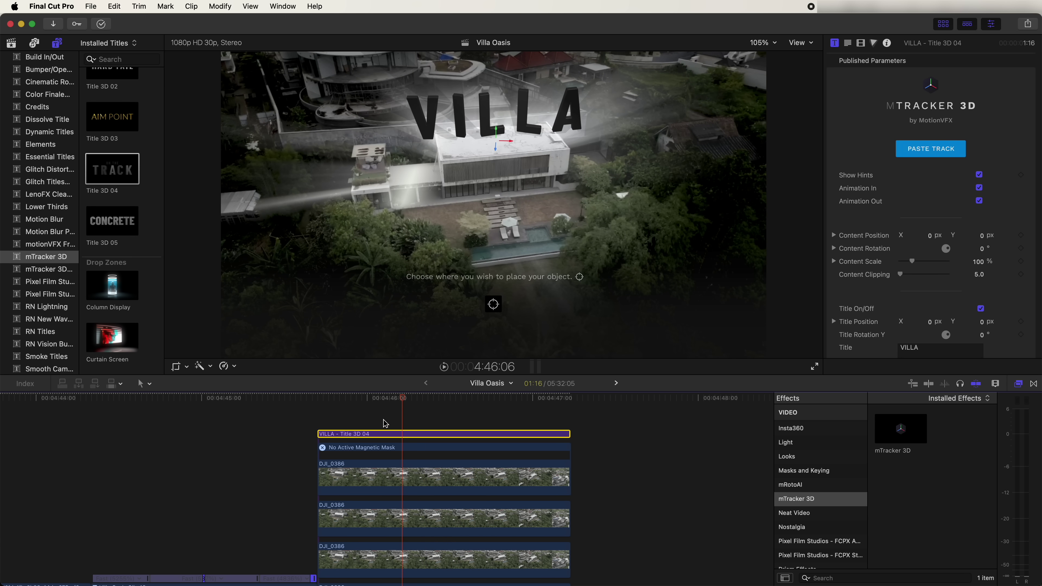
click(384, 417)
mouse_move(379, 400)
mouse_down()
mouse_move(322, 408)
mouse_move(381, 419)
mouse_up()
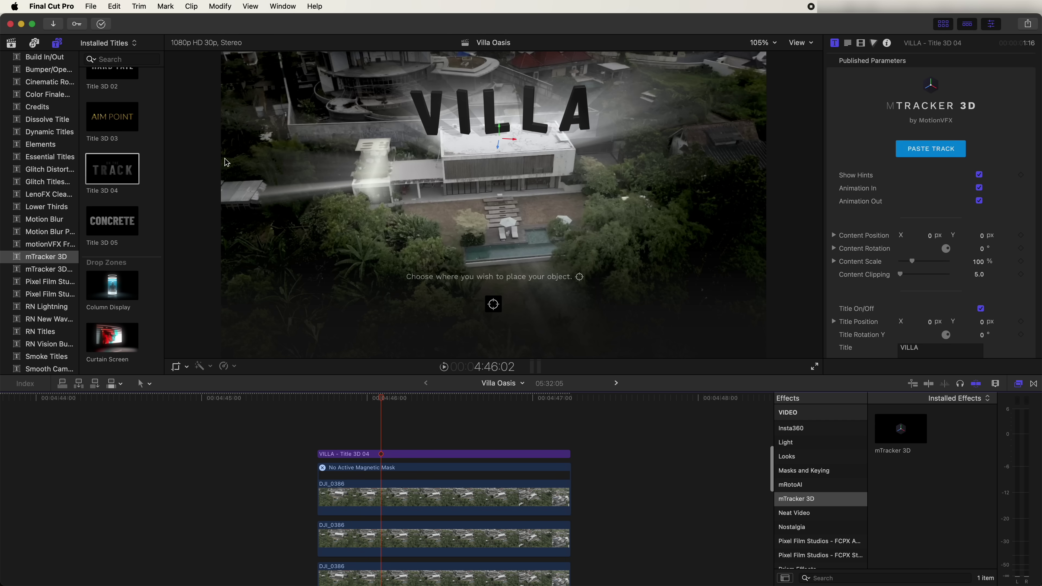
Add the Short Adjustment Layer preset above the VILLA title, spanning the DJI_0386 clips
click(56, 43)
click(56, 43)
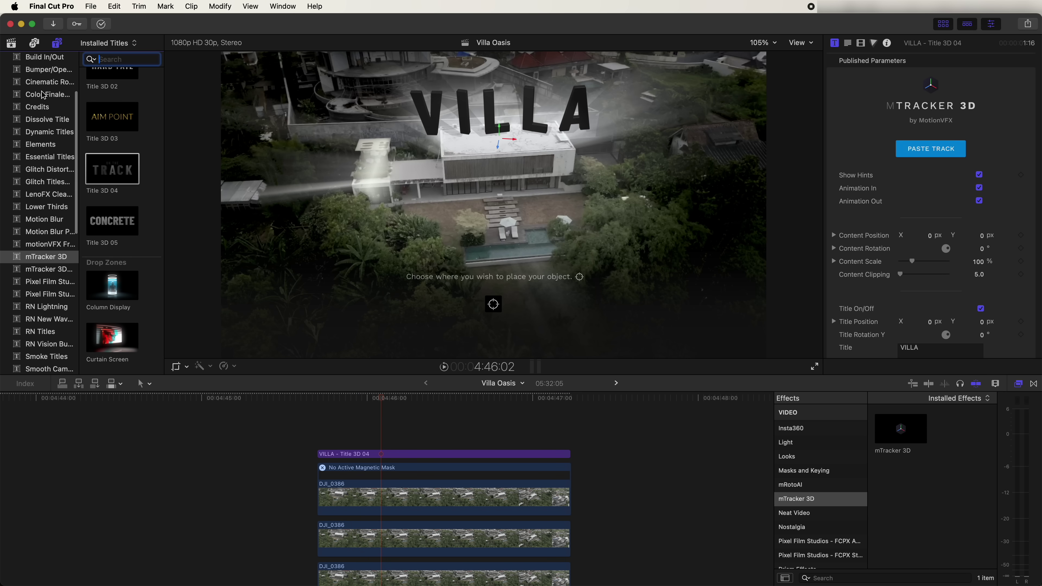
click(43, 107)
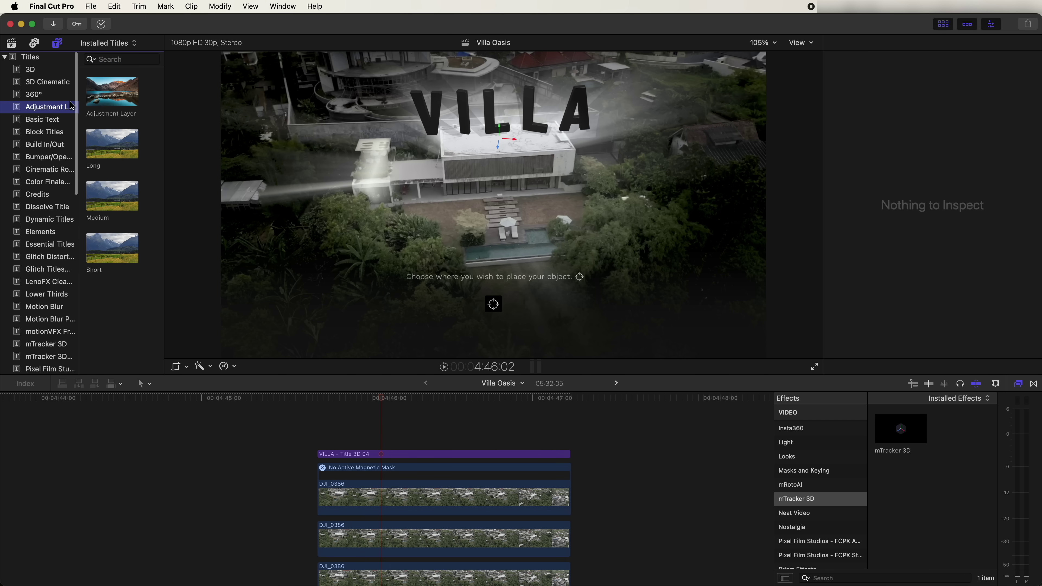
drag(99, 243, 321, 425)
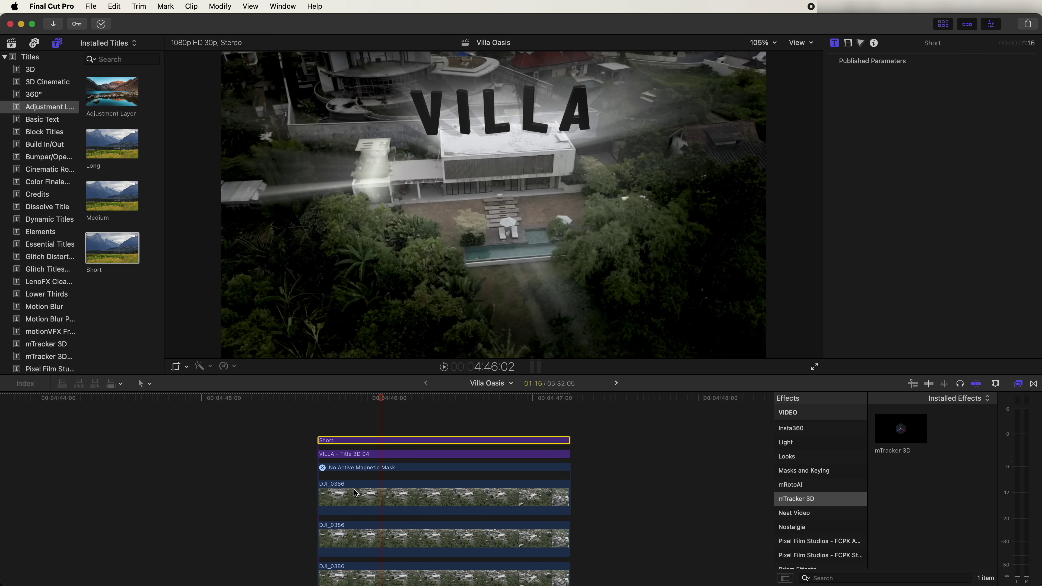
scroll(356, 490, down, 4)
scroll(361, 475, up, 4)
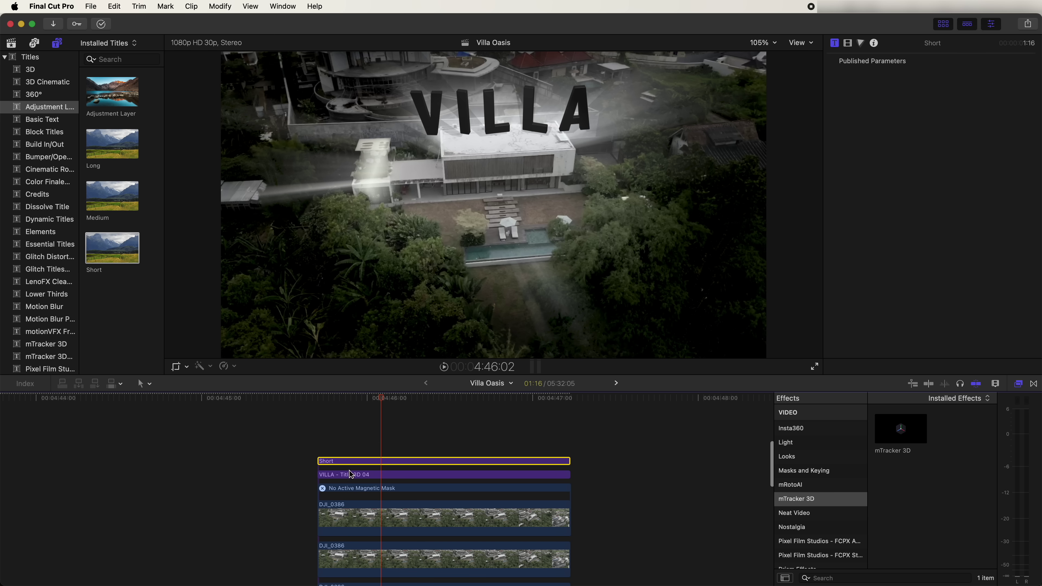
drag(377, 403, 373, 403)
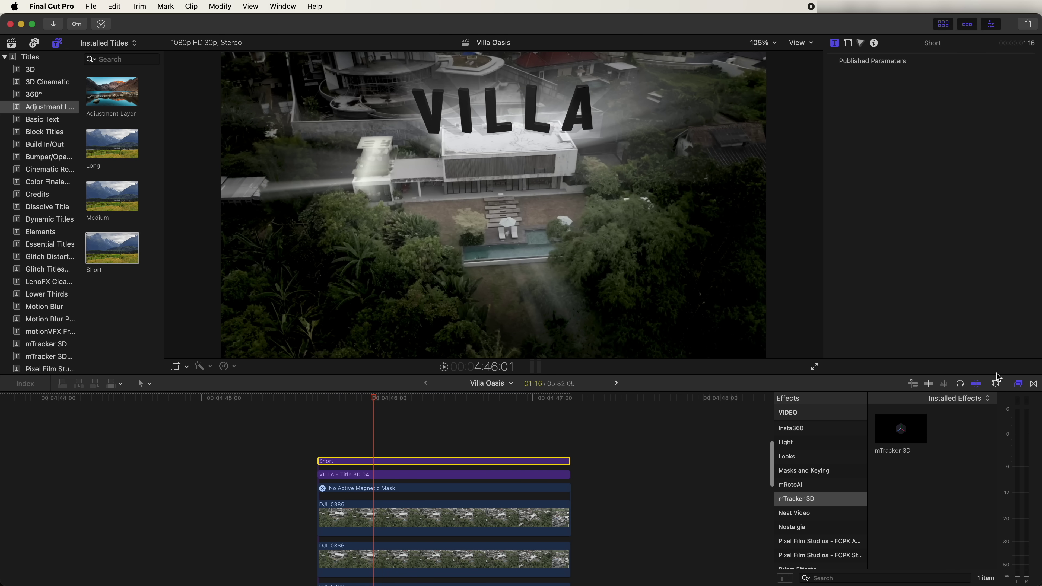
scroll(817, 512, down, 10)
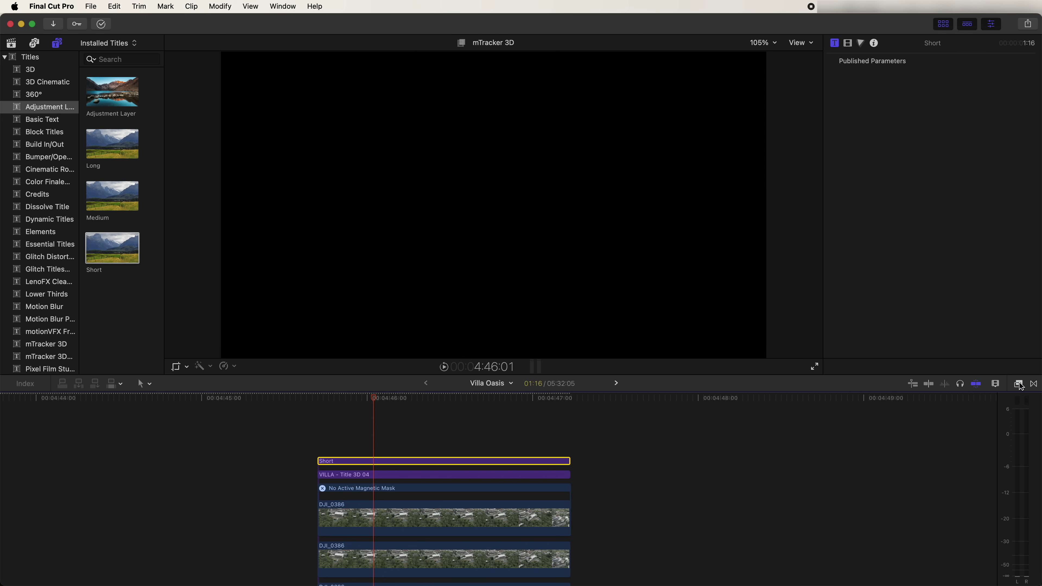
Apply RN Shake's Flash Hit Shake to the Short adjustment layer and preview the shake
scroll(829, 512, down, 2)
click(826, 520)
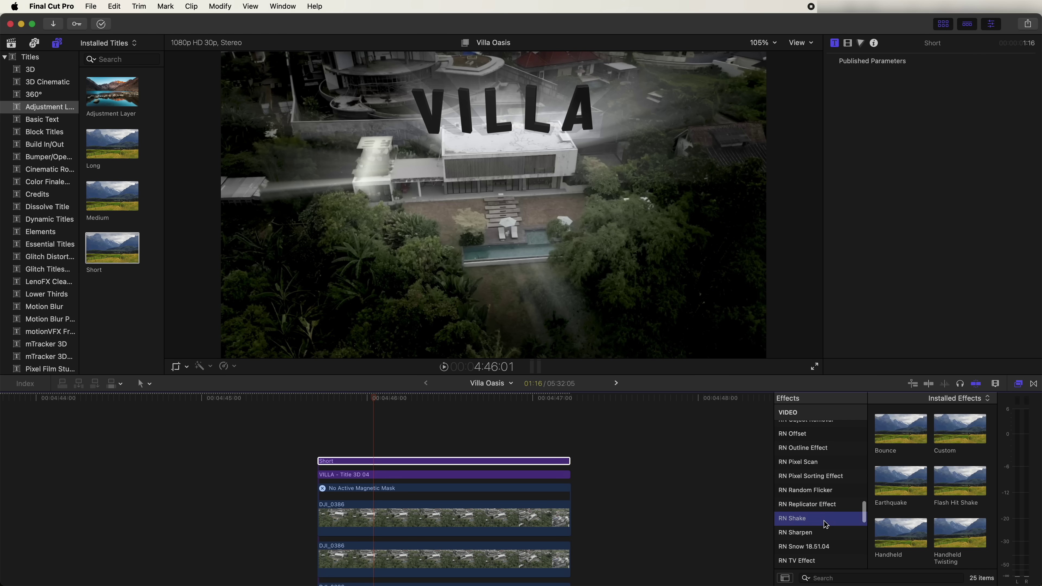
scroll(895, 506, down, 2)
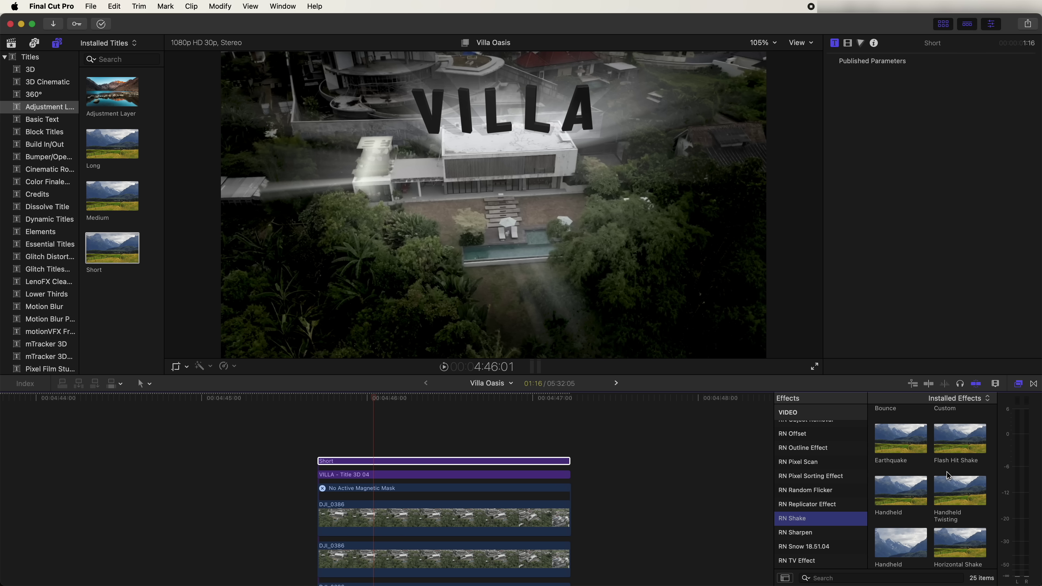
drag(957, 441, 372, 461)
key(space)
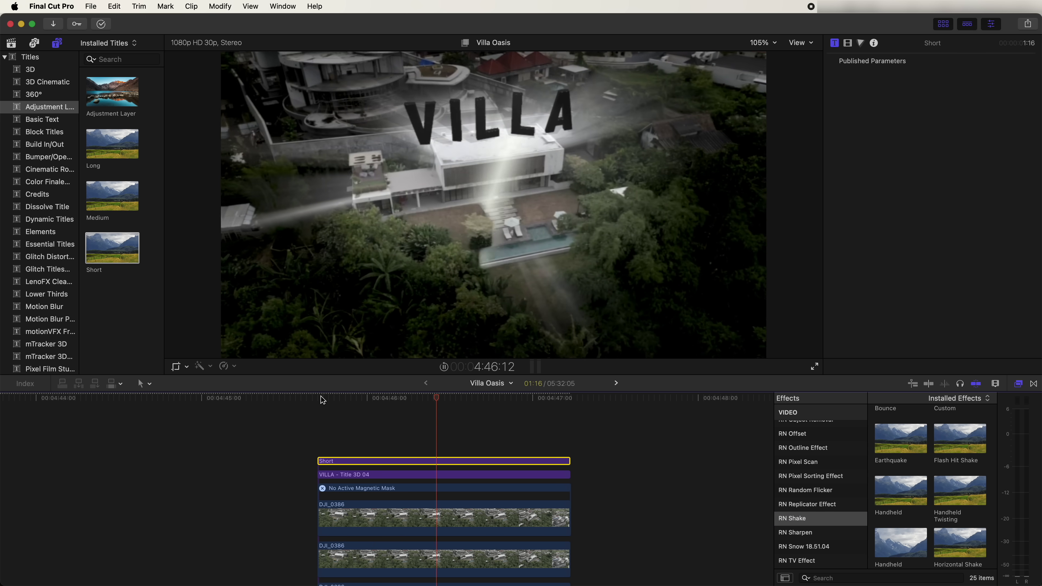
drag(299, 399, 346, 400)
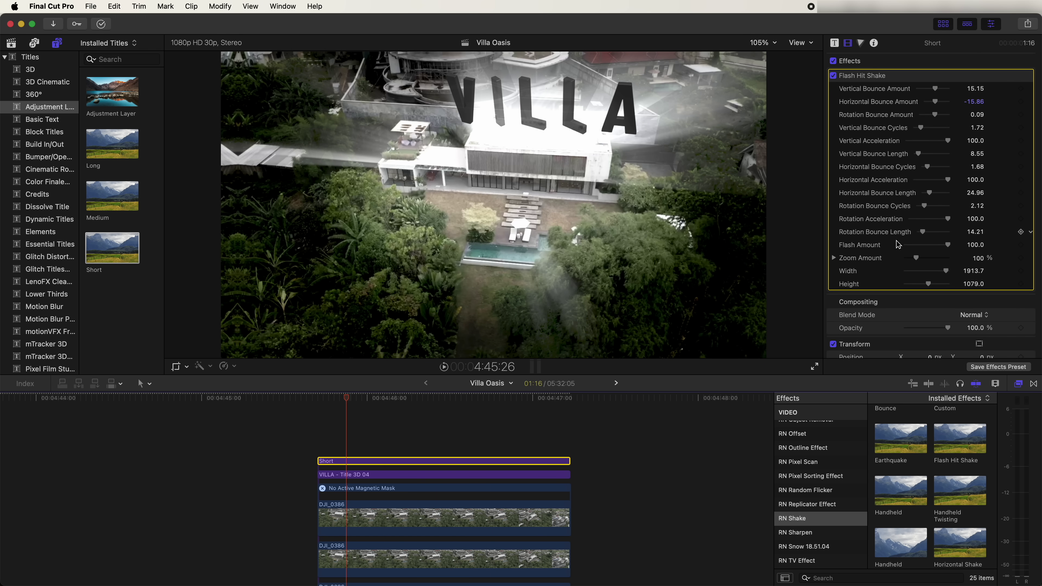
Set Horizontal Bounce Amount -7.06, Vertical Bounce Amount 10.26 and Vertical Bounce Length 25.57
drag(934, 102, 935, 103)
drag(935, 90, 935, 90)
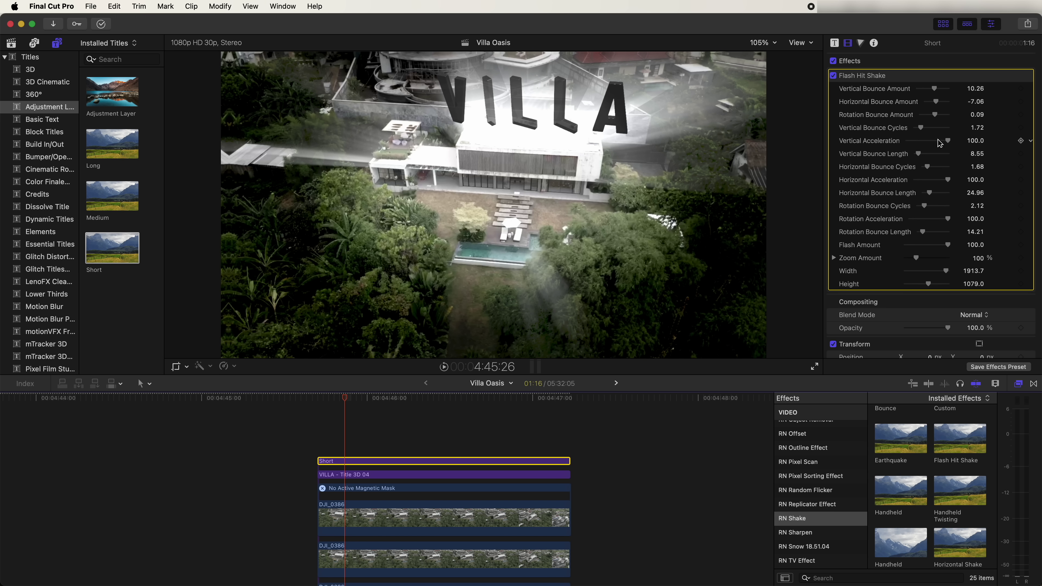
drag(919, 154, 925, 154)
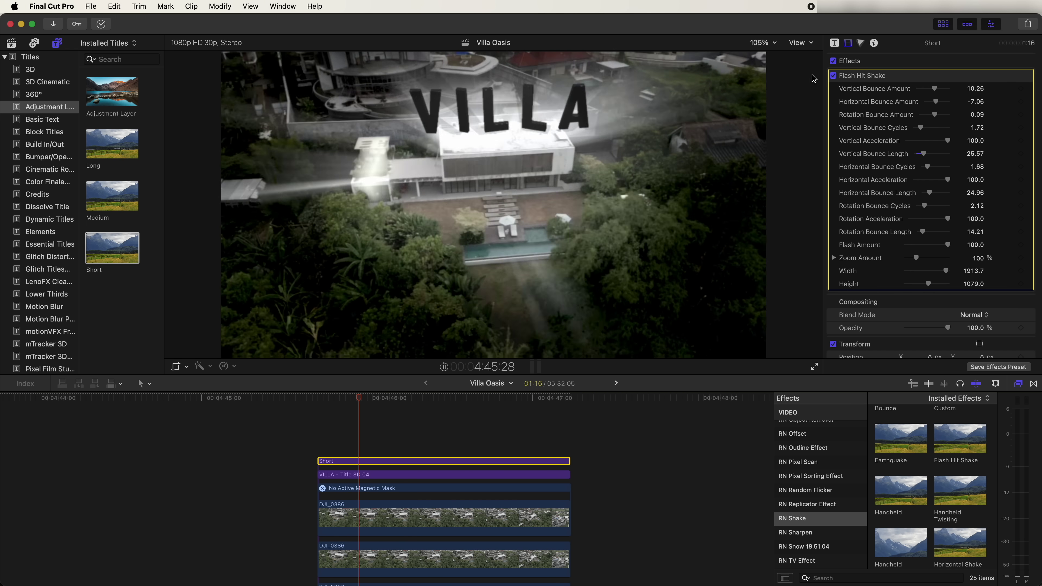
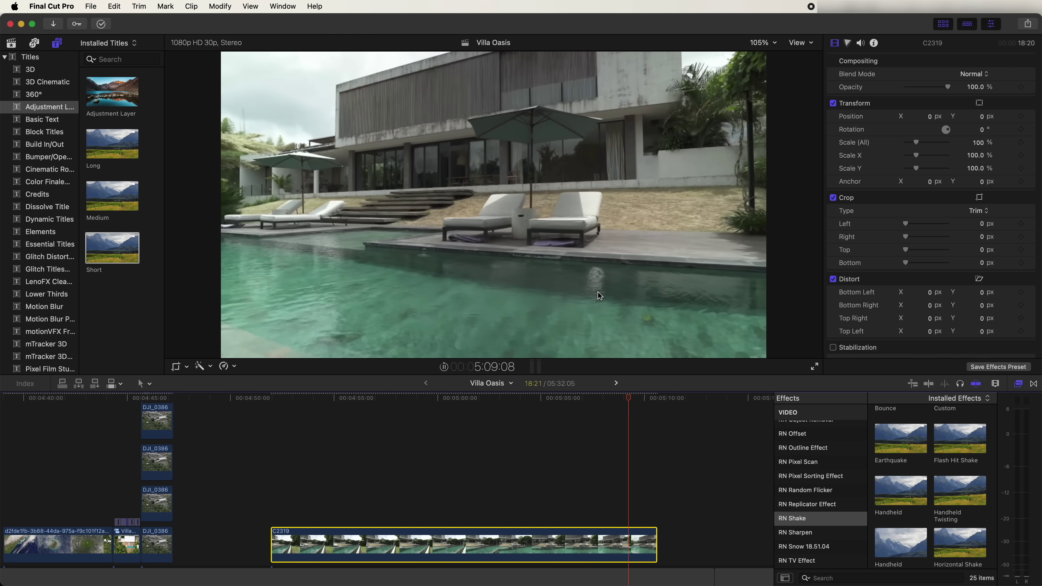
Stop playback and move the playhead from 4:57:18 to 4:59:16 in pool clip C2319
key(space)
click(388, 401)
drag(389, 404, 427, 406)
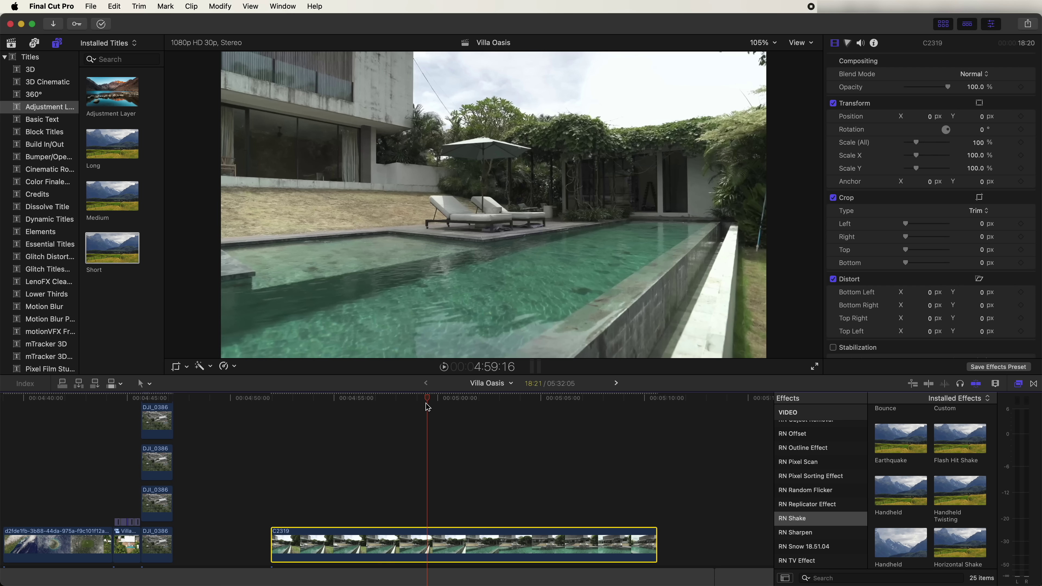
scroll(430, 453, down, 4)
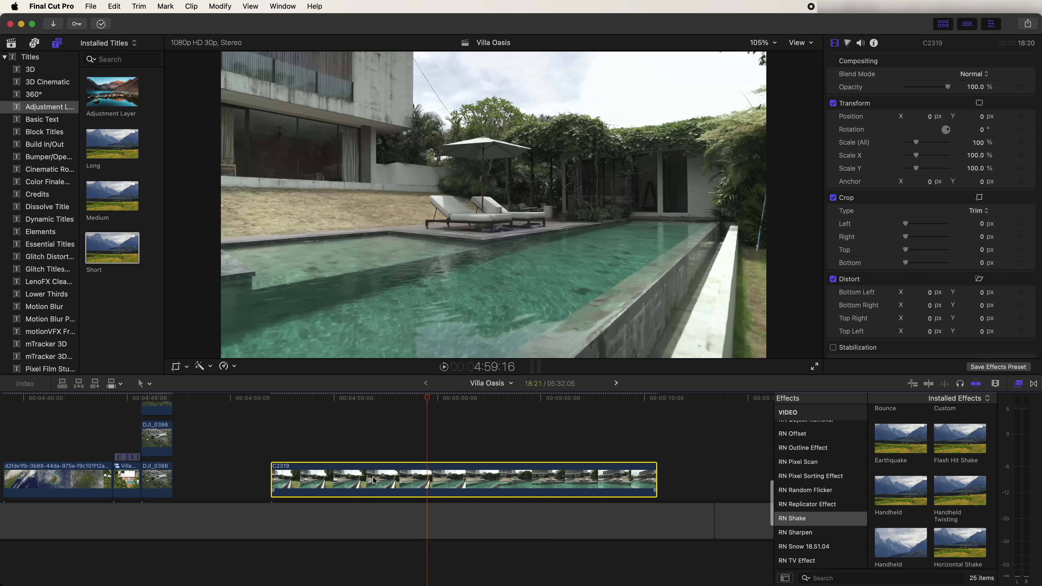
Set clip C2319's retime video quality to Better (Optical Flow)
click(233, 367)
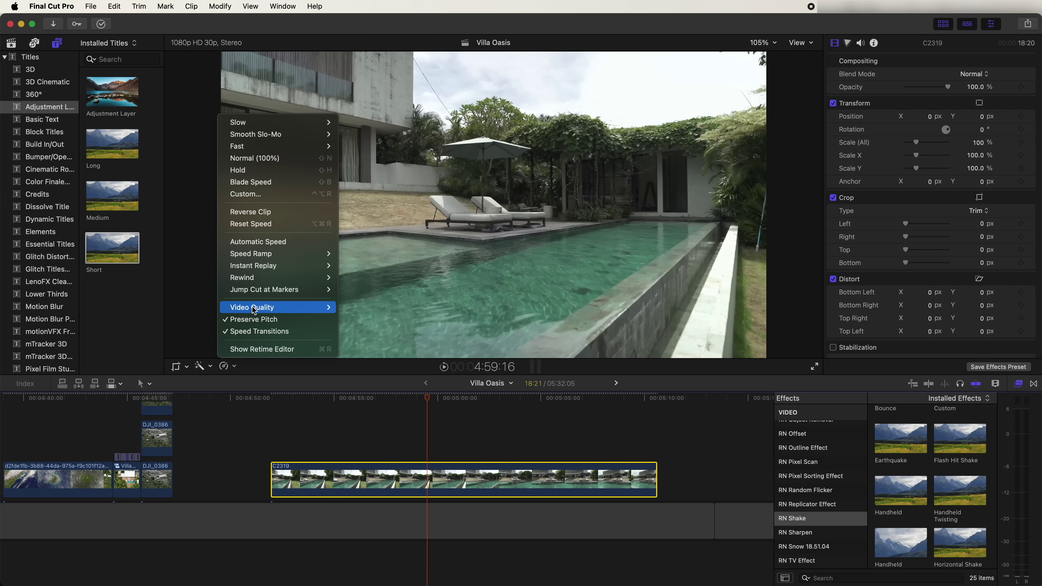
mouse_move(256, 310)
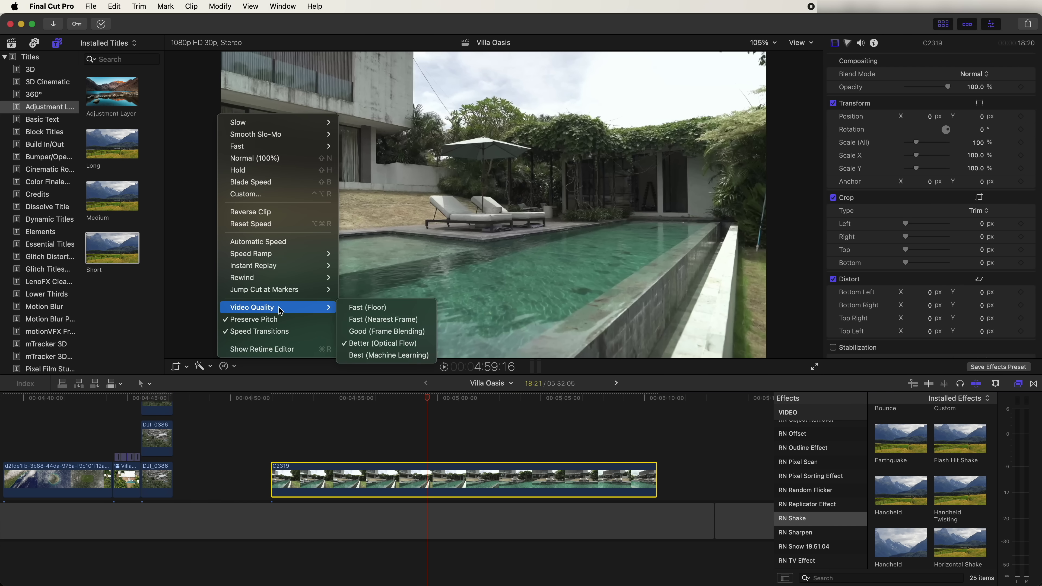
click(377, 343)
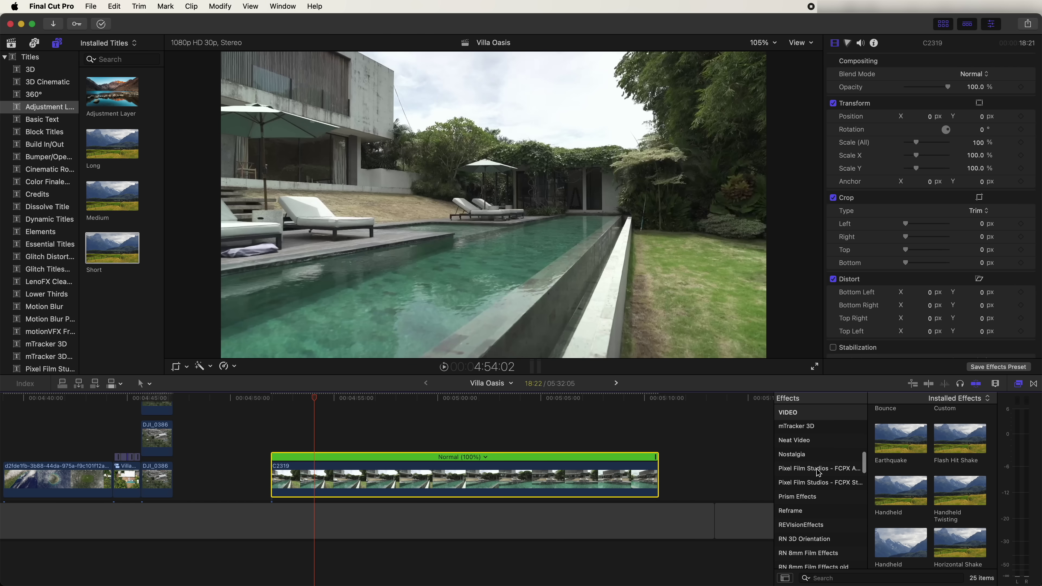
Apply FCPX Stabilizer 2.0 (4K) to C2319 with Stabilize On/Off checked, and open its Track Editor
click(821, 483)
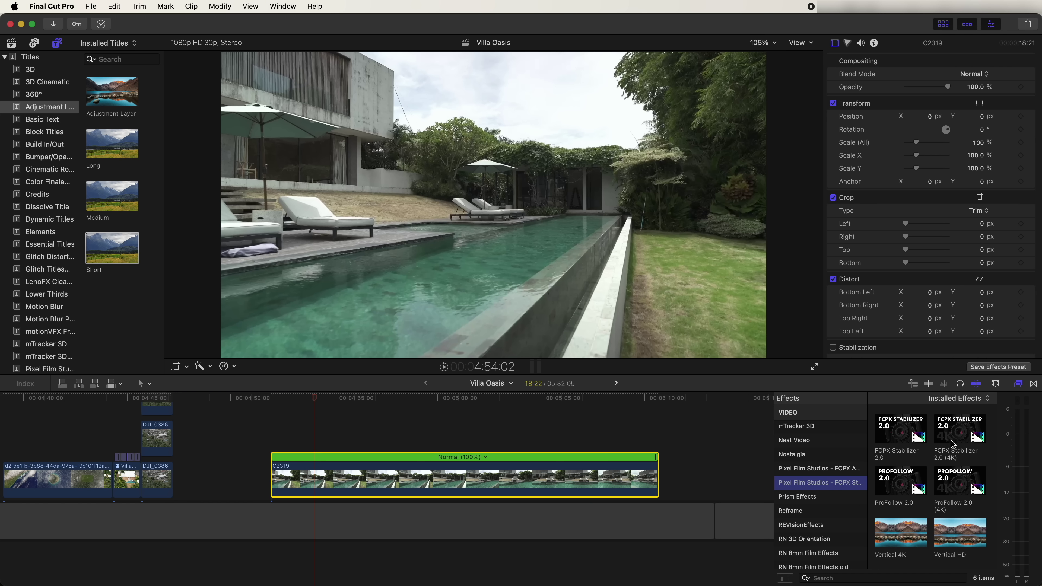
drag(964, 437, 415, 473)
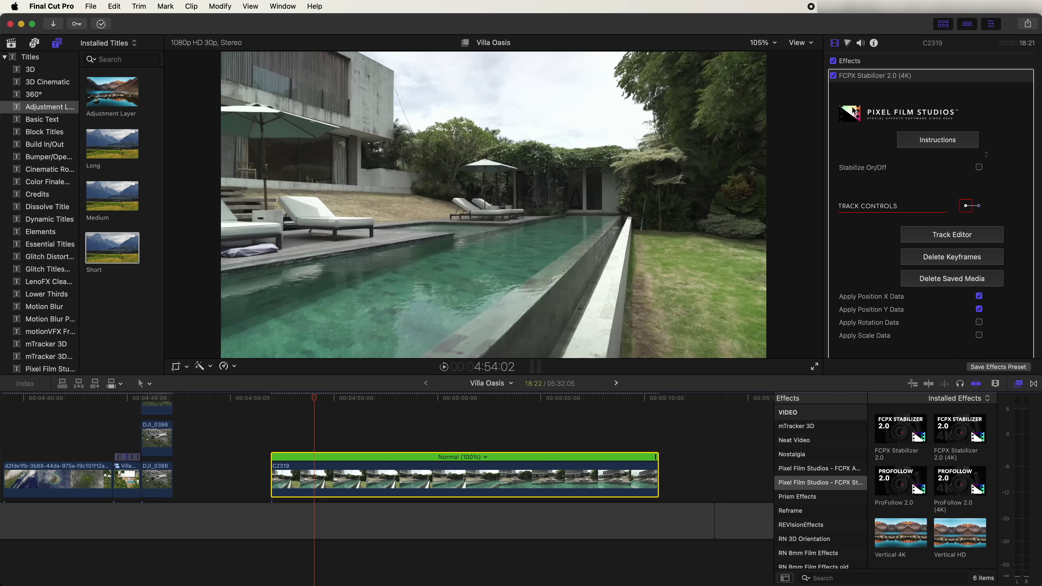
click(979, 167)
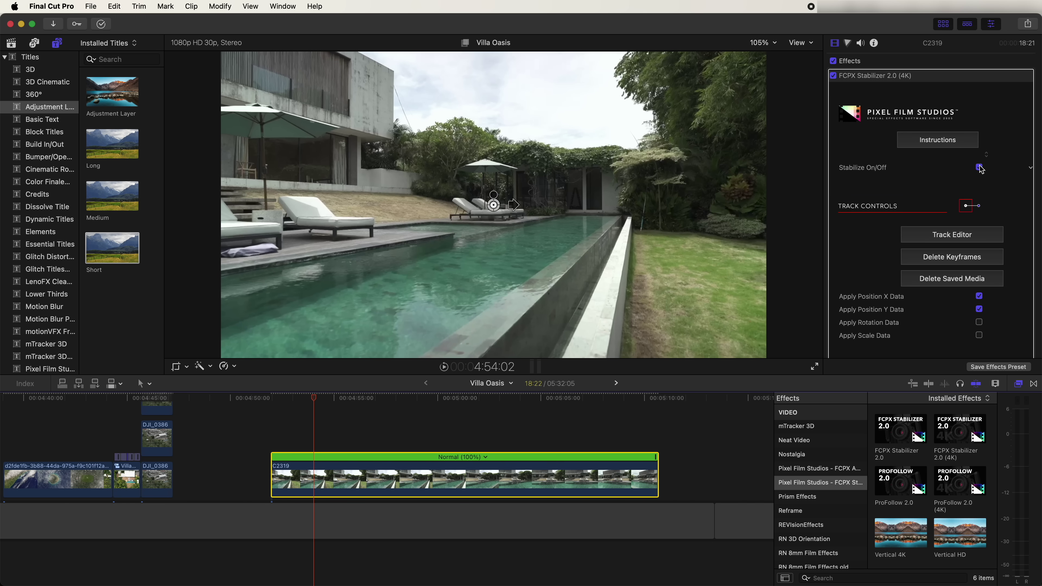
scroll(970, 181, down, 3)
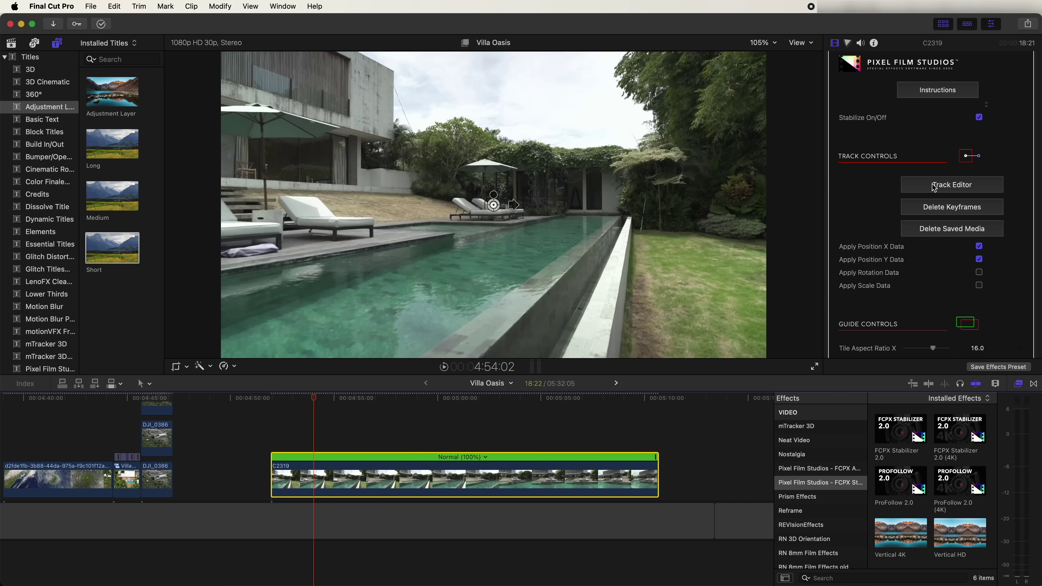
click(934, 188)
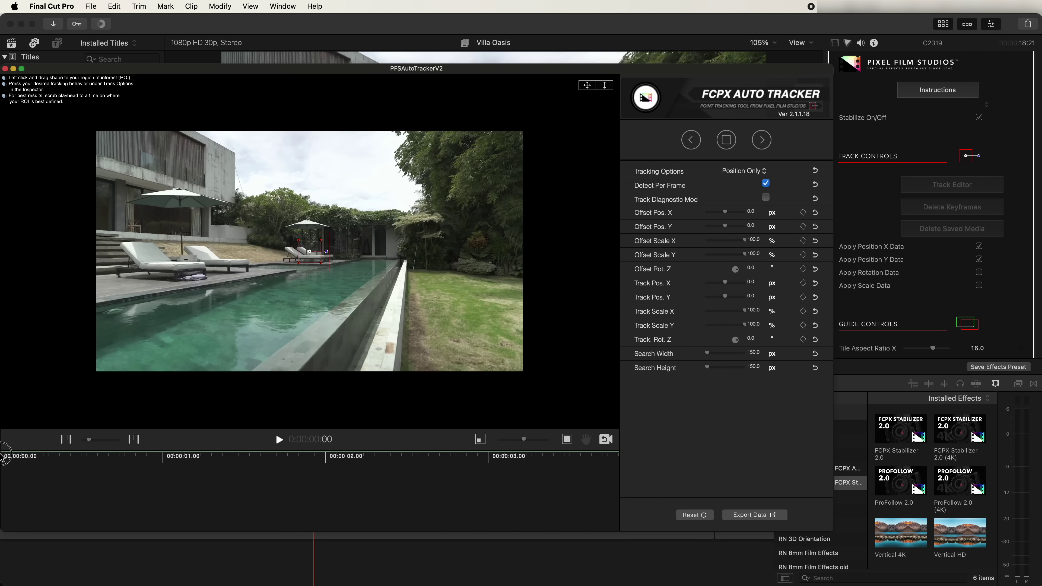
Track the poolside lounge chairs forward through C2319, export the data, and close PFSAutoTrackerV2
drag(310, 252, 325, 252)
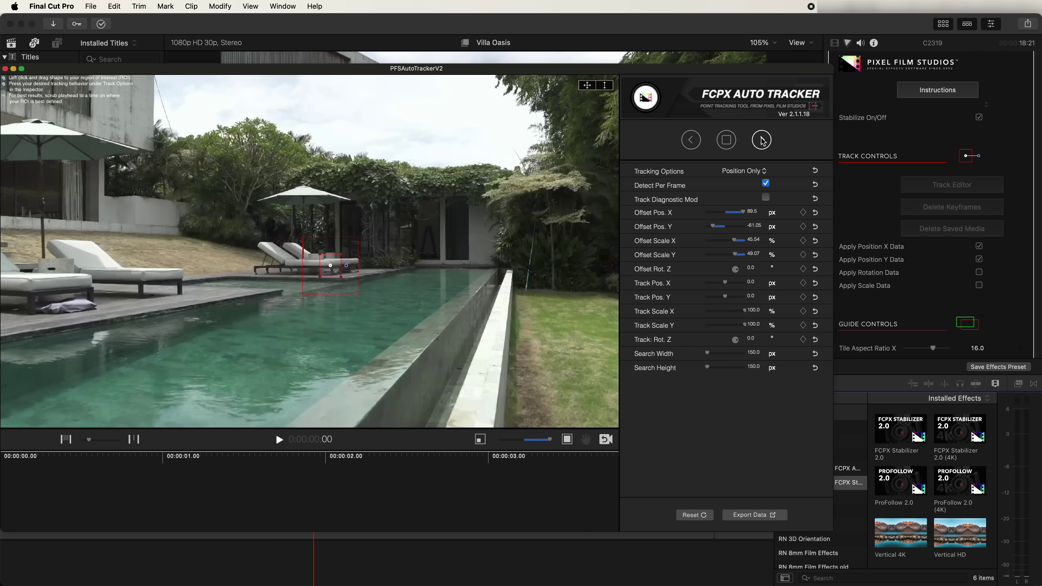
click(762, 140)
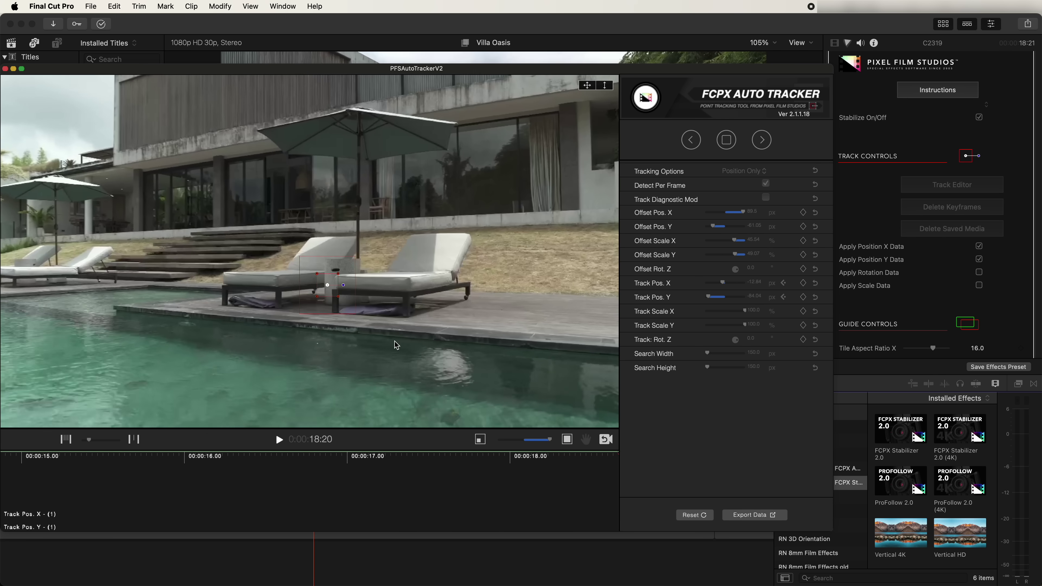
click(749, 515)
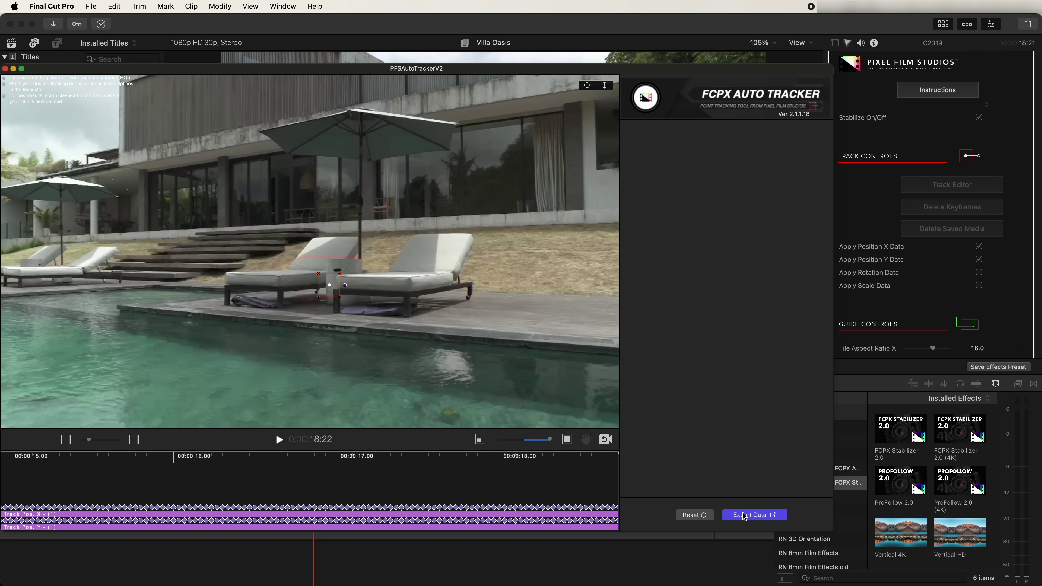
click(5, 69)
drag(328, 397, 472, 402)
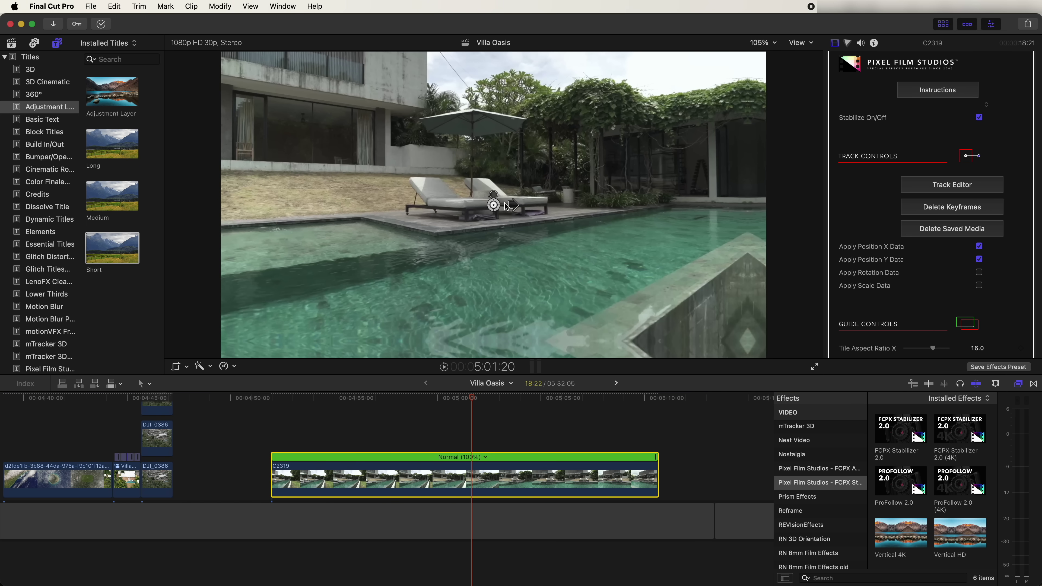
Nudge the stabilized picture slightly down, then nest C2319 in compound clip Villa Oasis Clip 59
drag(494, 206, 512, 222)
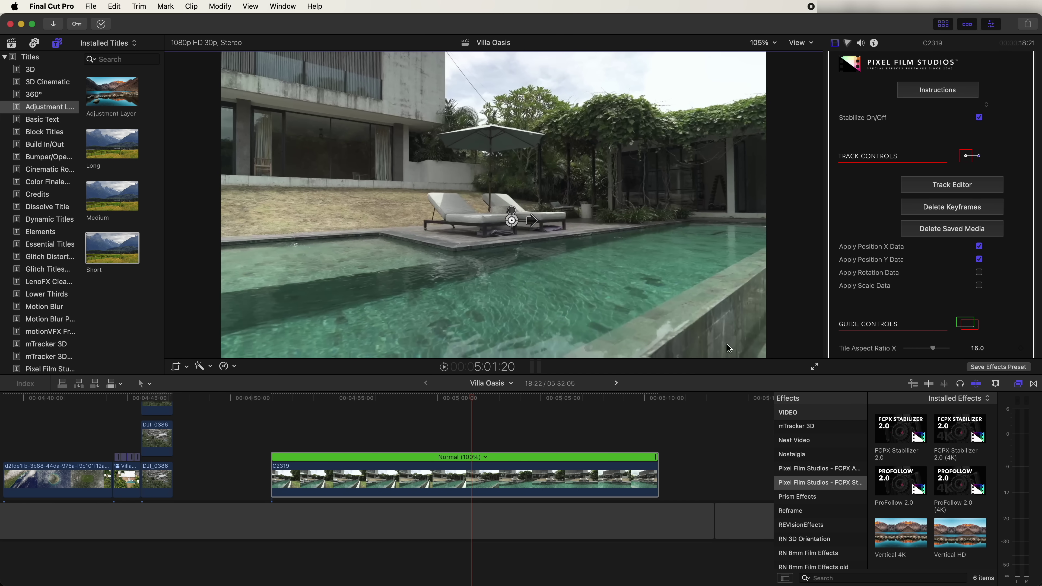
drag(512, 212, 514, 214)
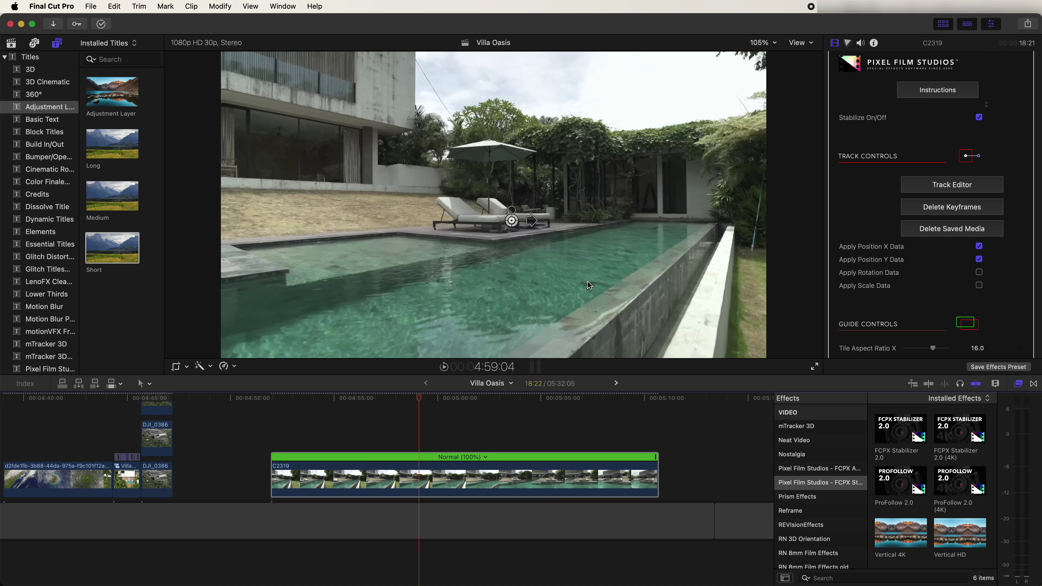
right_click(418, 481)
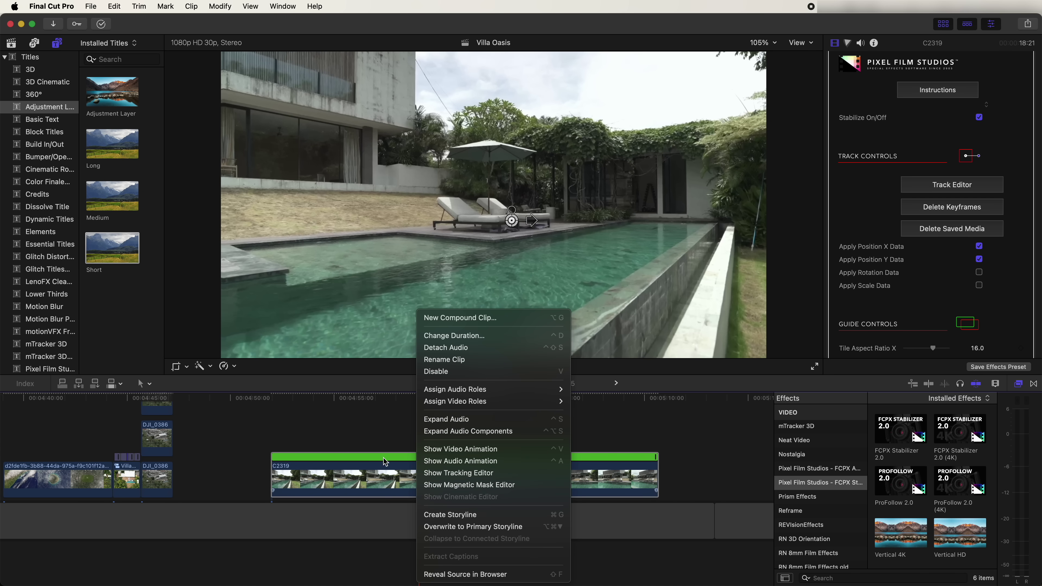
click(459, 318)
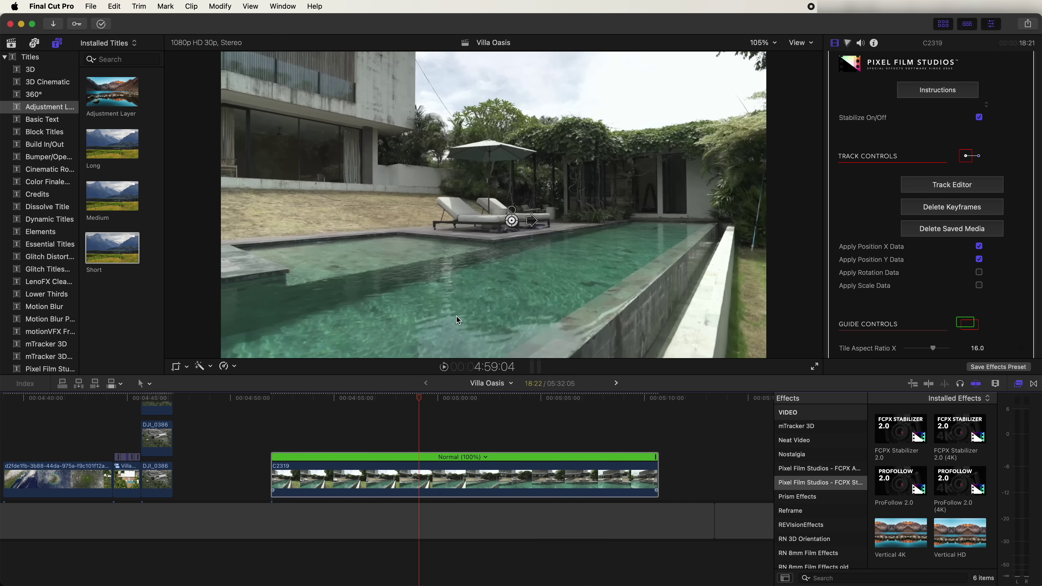
key(Return)
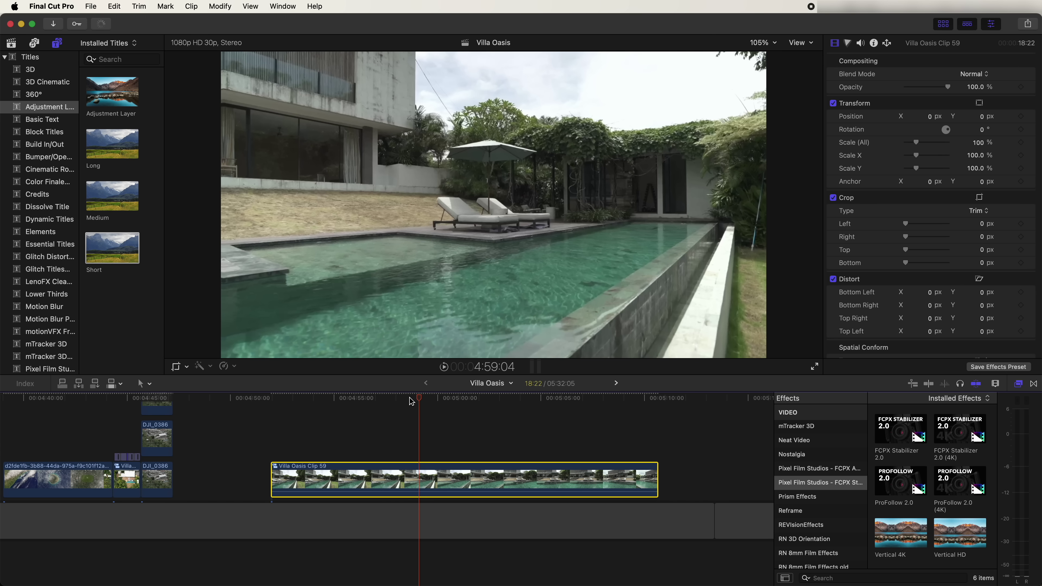
drag(411, 400, 518, 412)
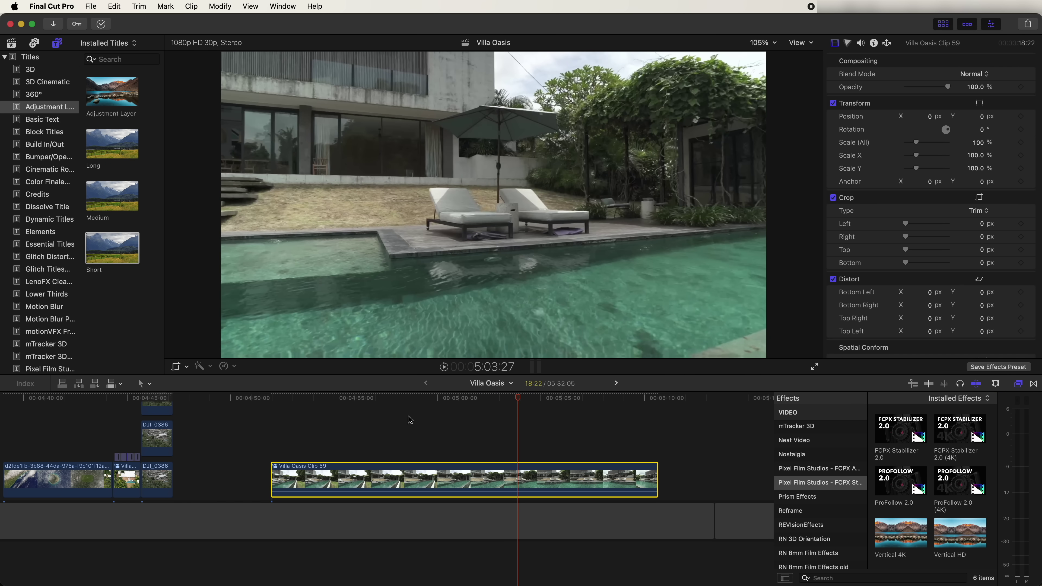
mouse_move(331, 403)
mouse_down()
mouse_move(292, 409)
mouse_move(320, 406)
mouse_up()
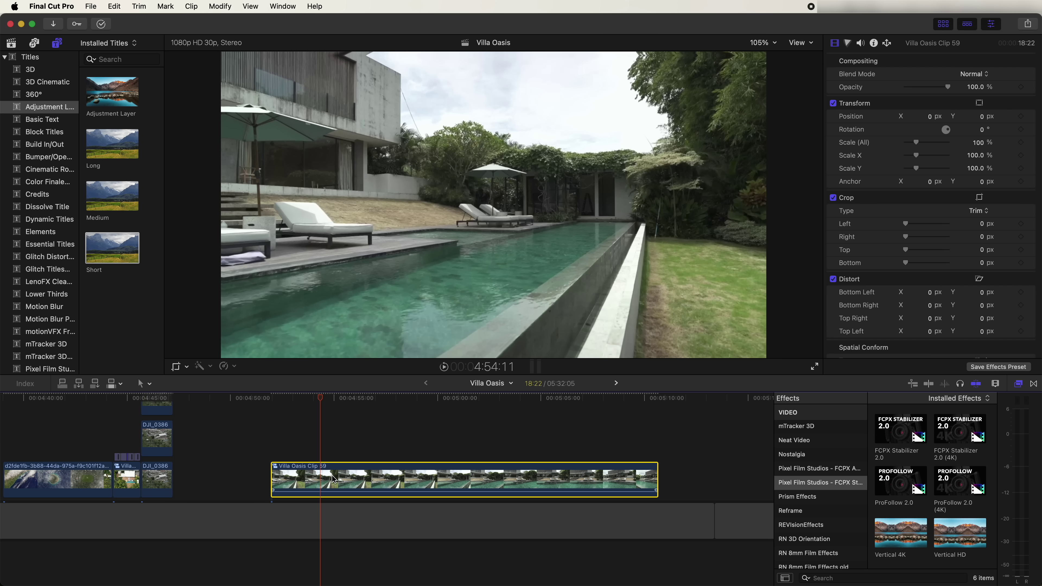
Reverse Clip 59 and split its speed into three sections at 4:59:04 and 5:03:07
click(230, 366)
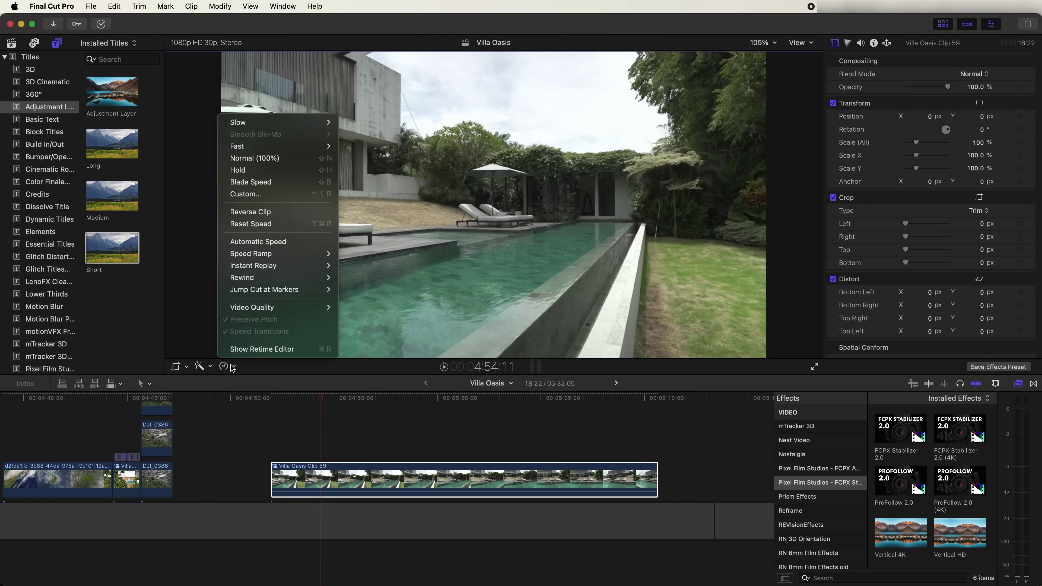
click(261, 213)
drag(431, 401, 420, 405)
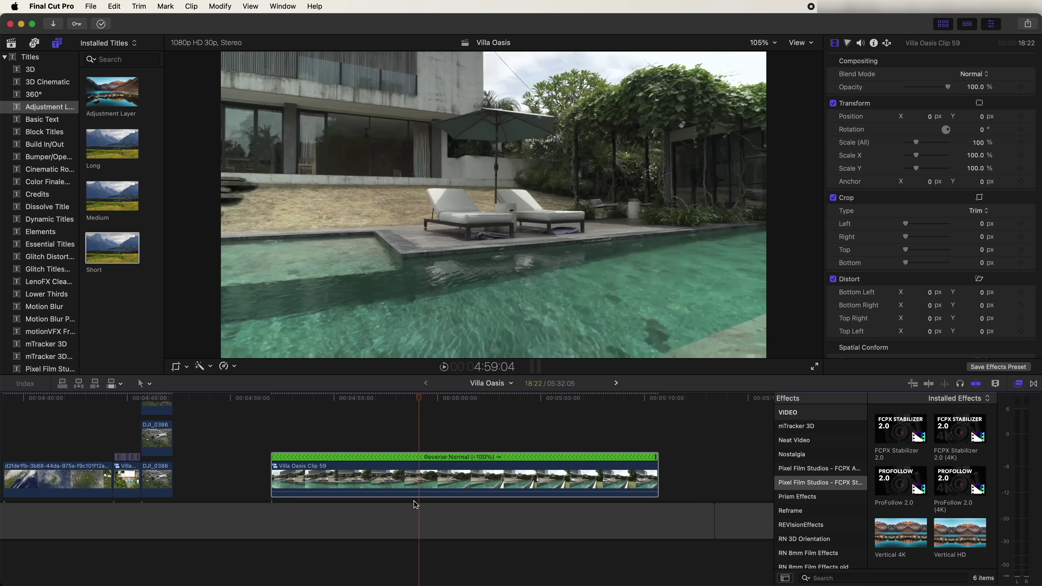
click(421, 481)
key(shift+b)
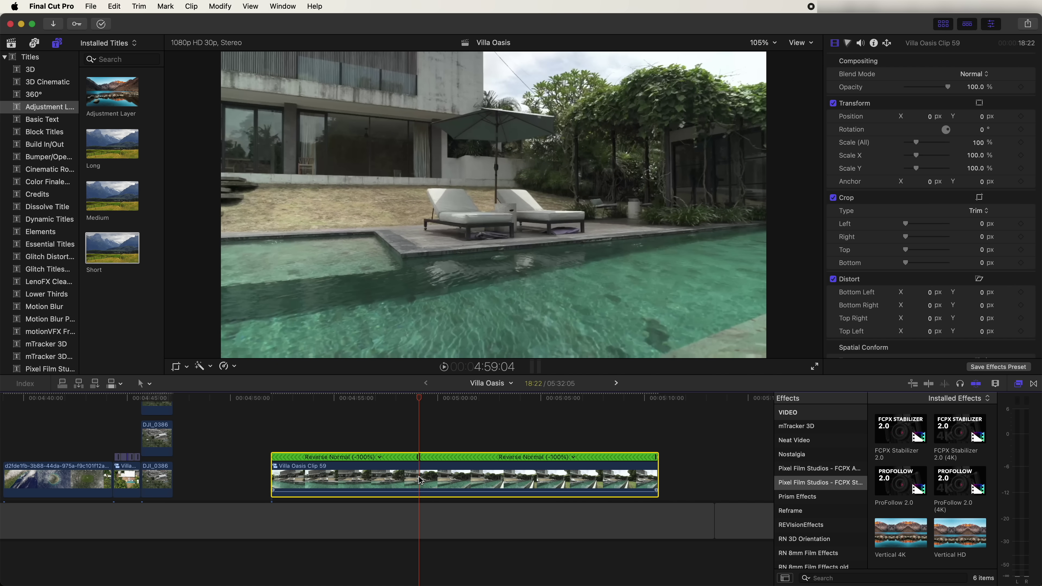
drag(468, 401, 506, 406)
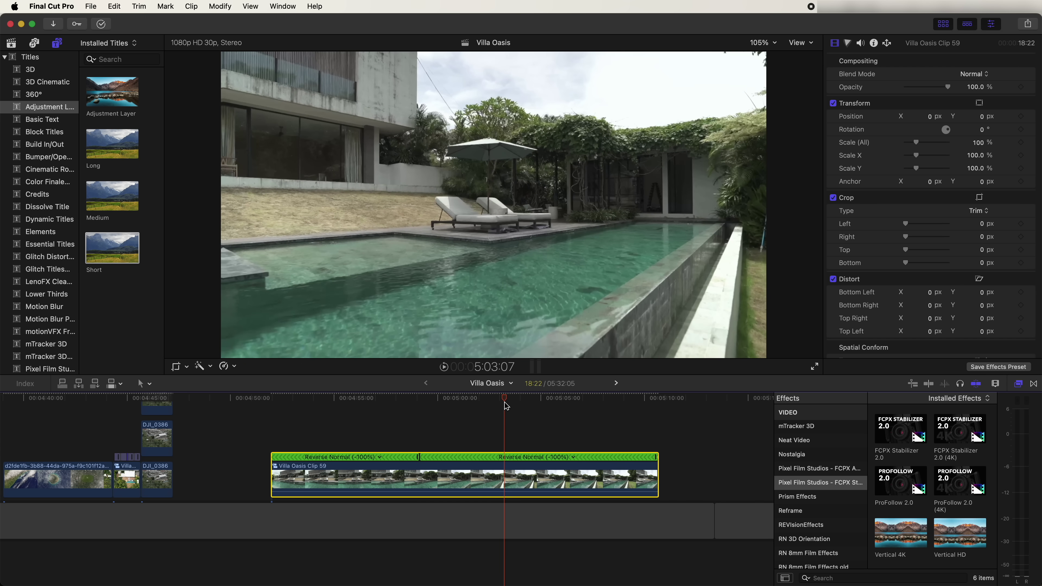
key(shift+b)
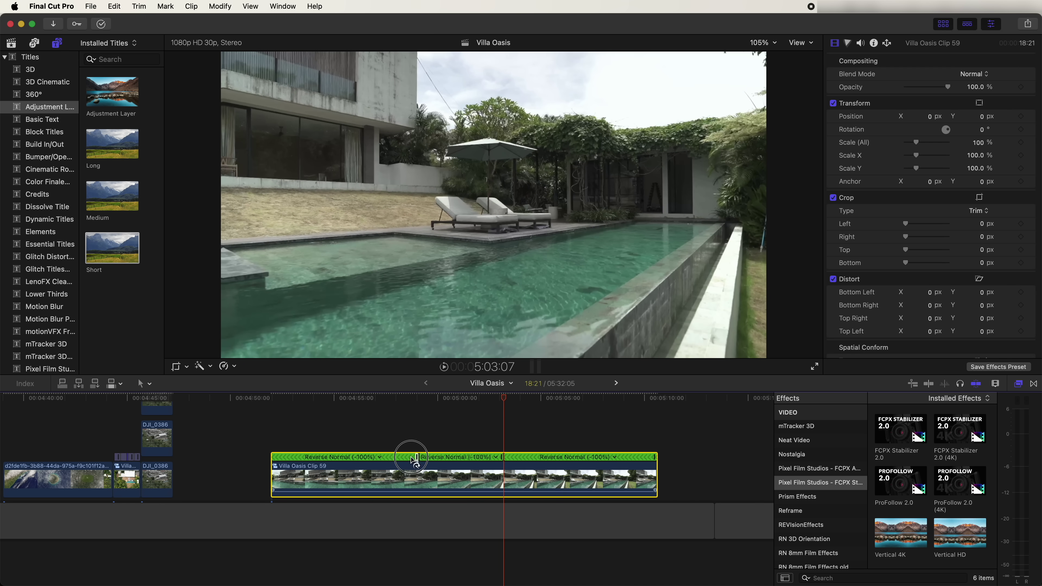
Shorten the first and last speed sections and speed up the clip to run 1:24
drag(415, 459, 276, 459)
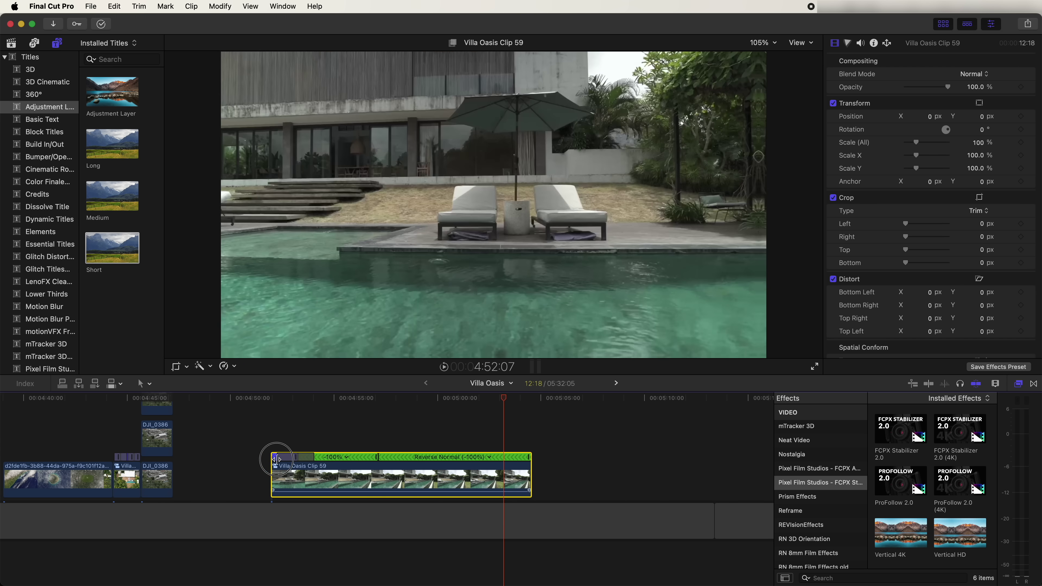
drag(529, 459, 396, 461)
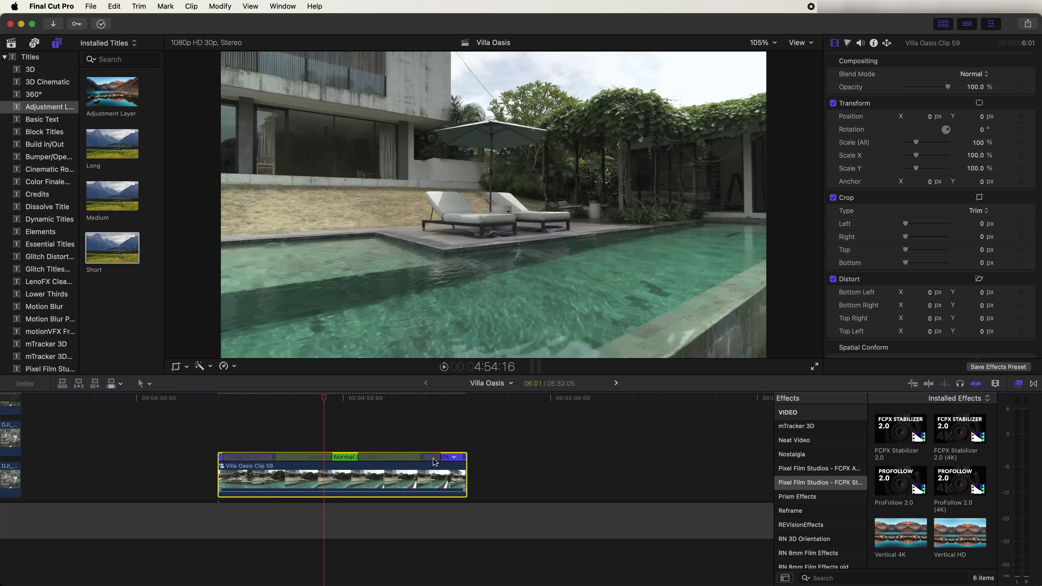
drag(465, 457, 305, 458)
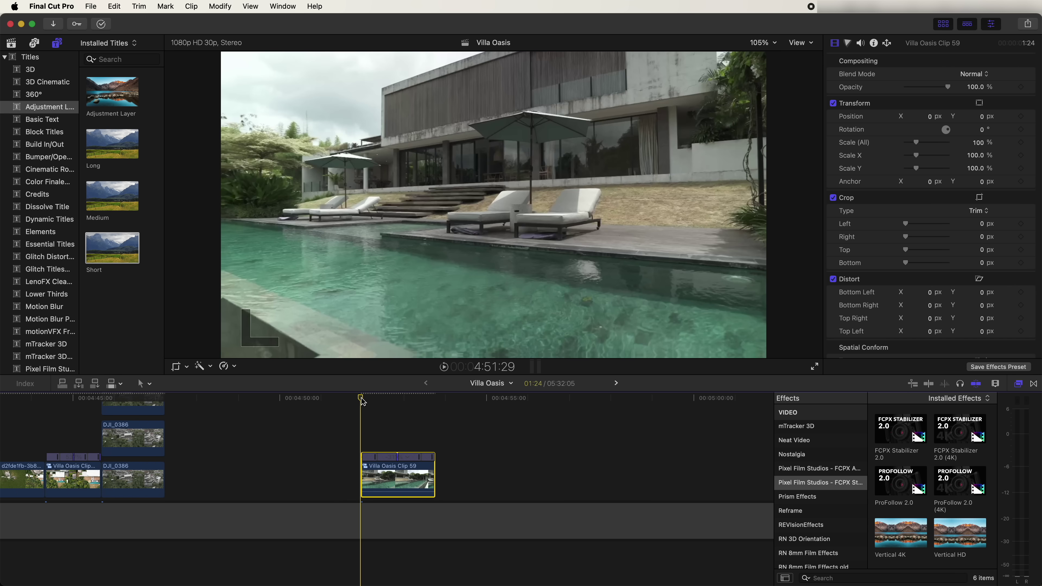
key(space)
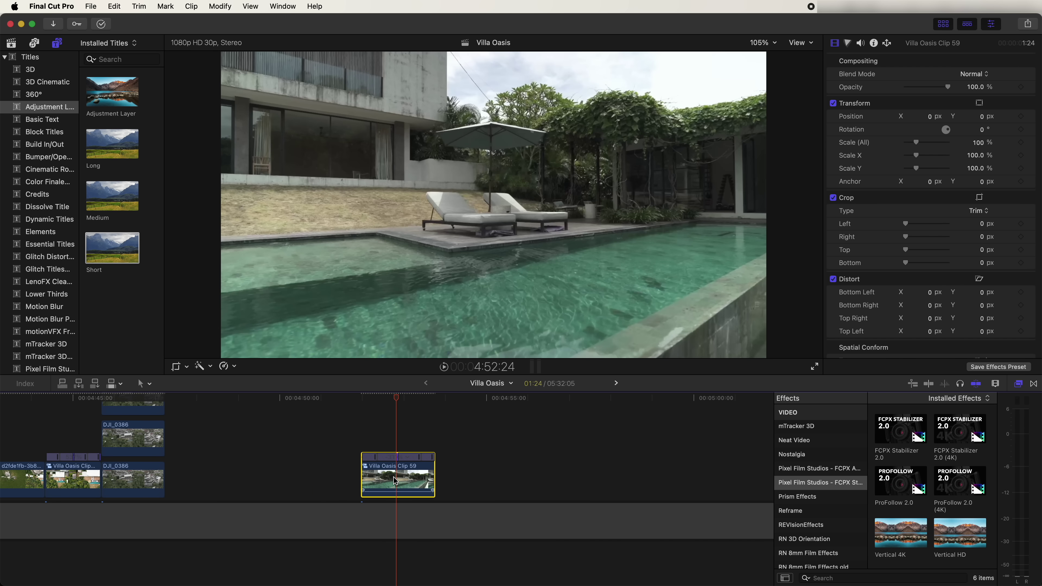
Duplicate Villa Oasis Clip 59 onto a layer above and select the upper copy
drag(395, 474, 397, 434)
key(super+=)
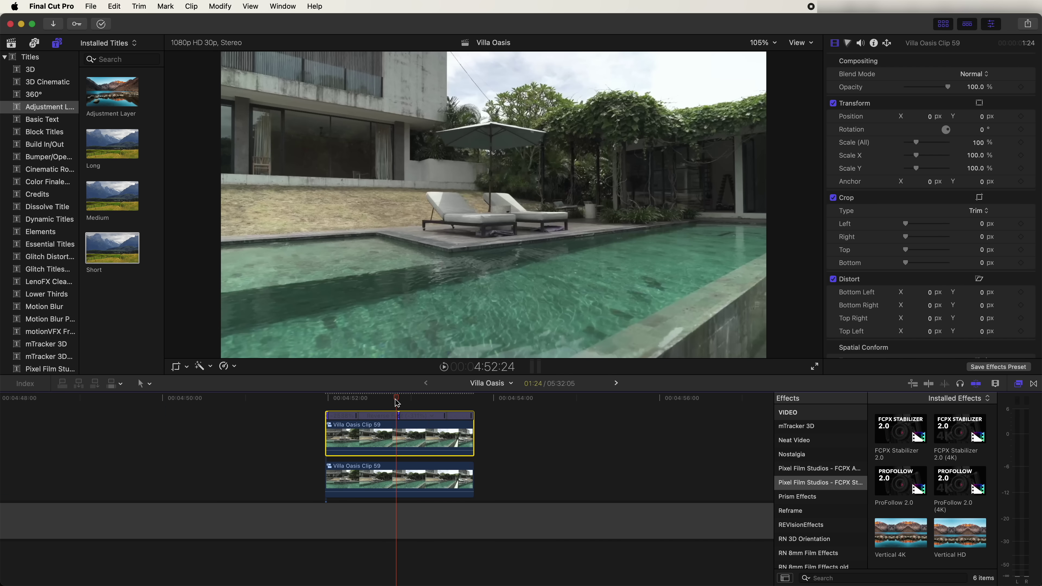
click(400, 401)
Add a Magnetic Mask on the sun loungers, excluding the right one, and analyze it across the clip
click(202, 366)
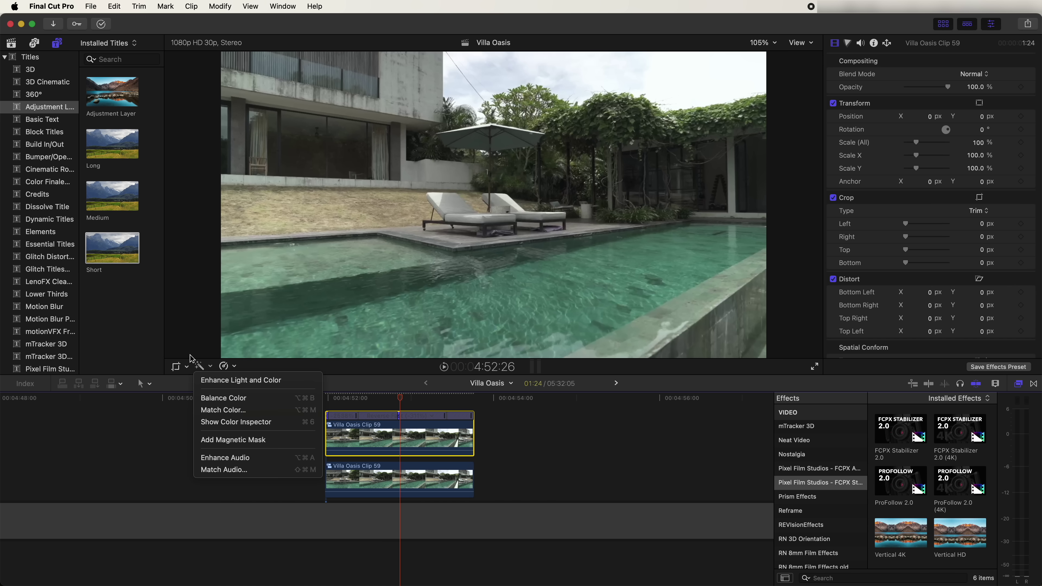
click(241, 440)
click(458, 209)
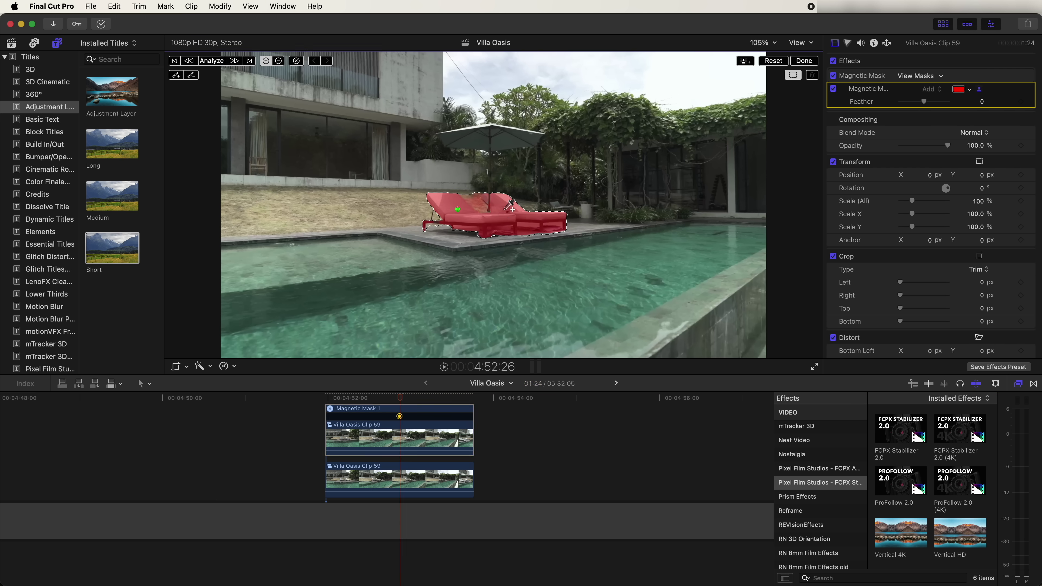
alt+click(478, 203)
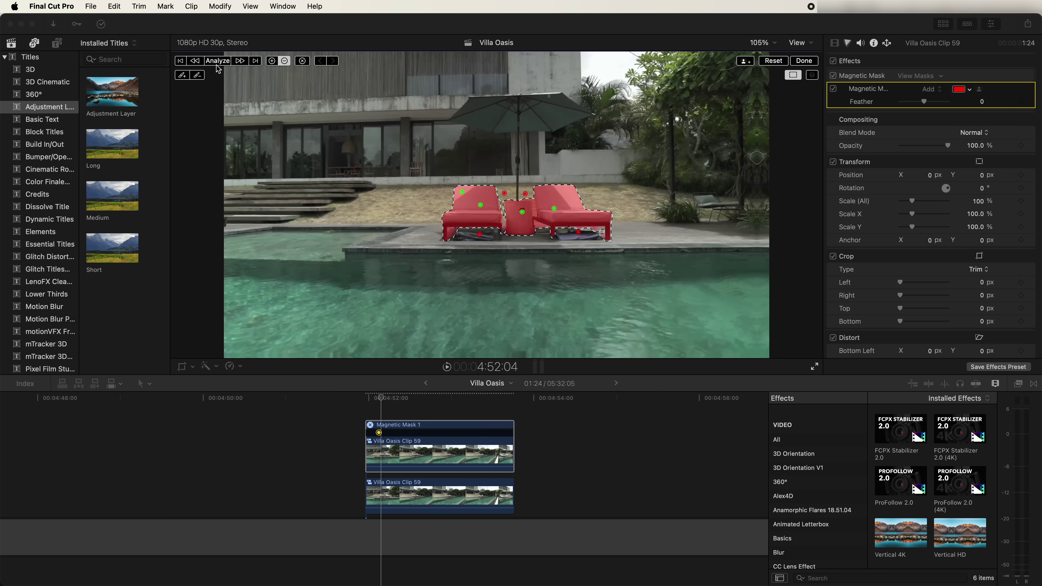
click(219, 61)
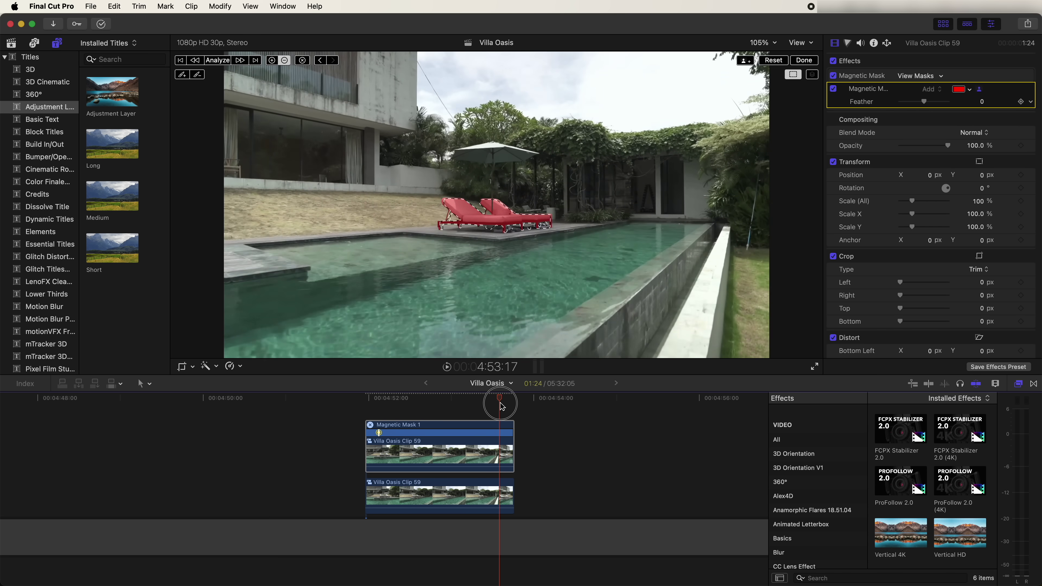
drag(500, 406, 444, 405)
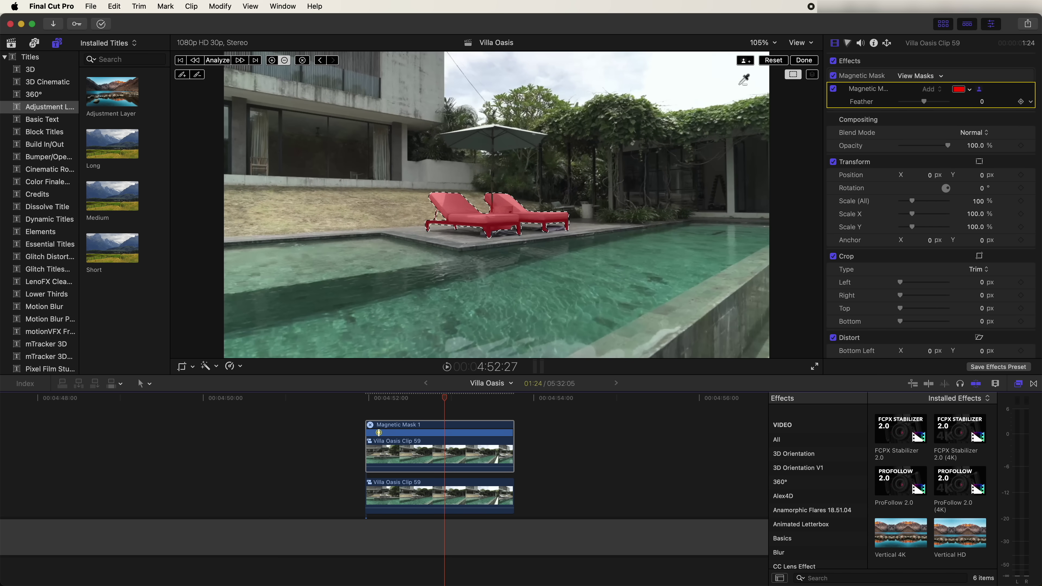
click(804, 61)
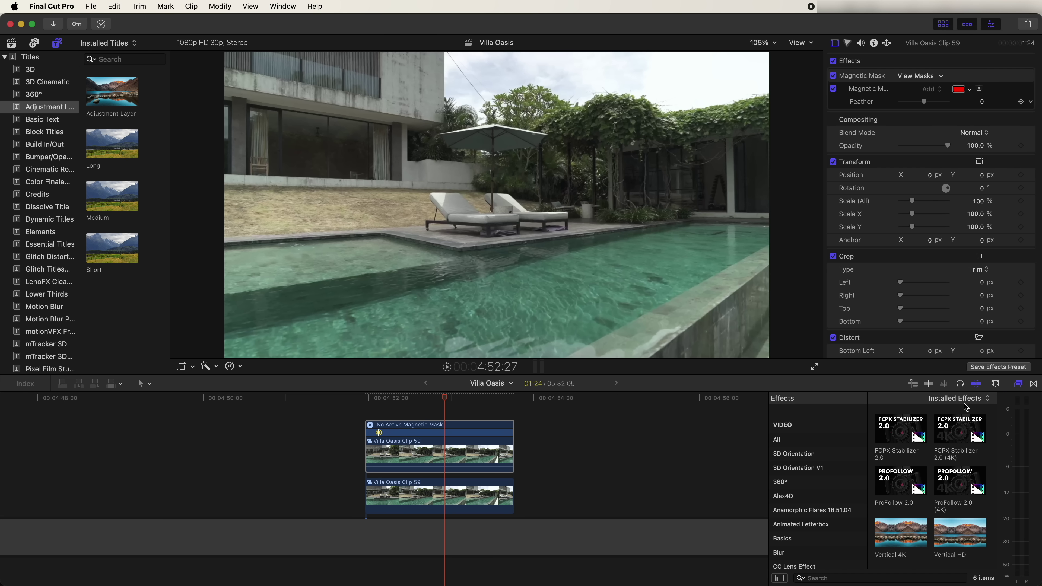
scroll(813, 484, down, 15)
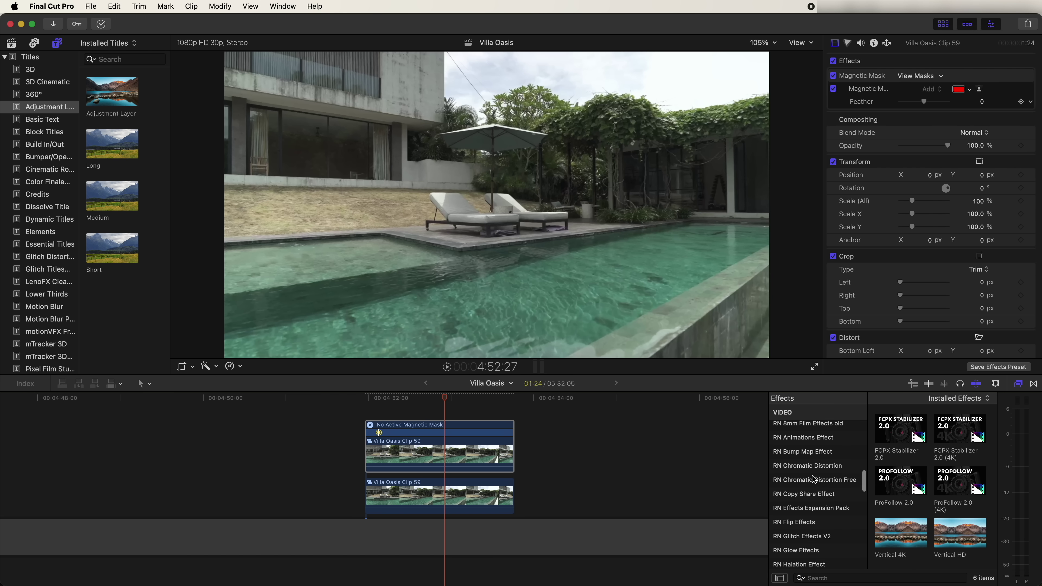
Give the masked upper copy Russian Doll 2 Replicator: Angle Amount 31.21, Lift Amount 70.87, 9 Points
scroll(814, 480, down, 4)
click(786, 481)
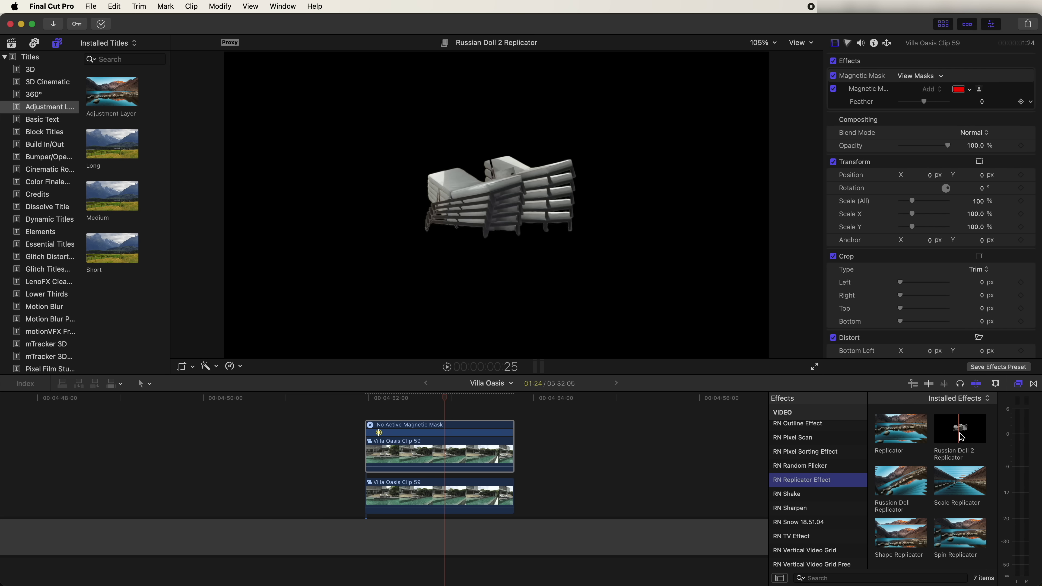
drag(952, 435, 431, 455)
click(425, 401)
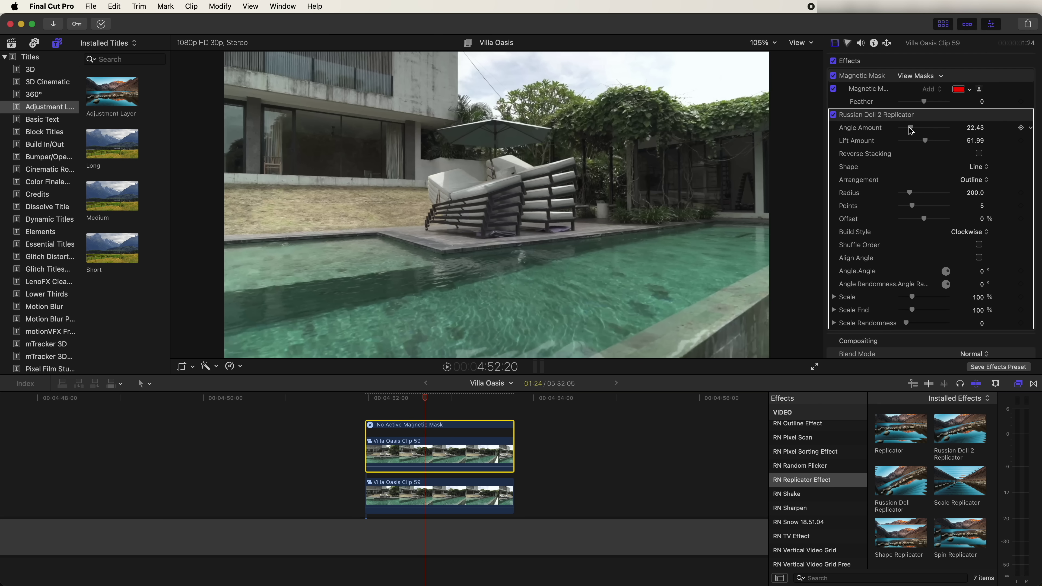
drag(911, 128, 923, 128)
drag(923, 128, 943, 129)
mouse_move(912, 206)
mouse_down()
mouse_move(900, 208)
mouse_move(922, 206)
mouse_up()
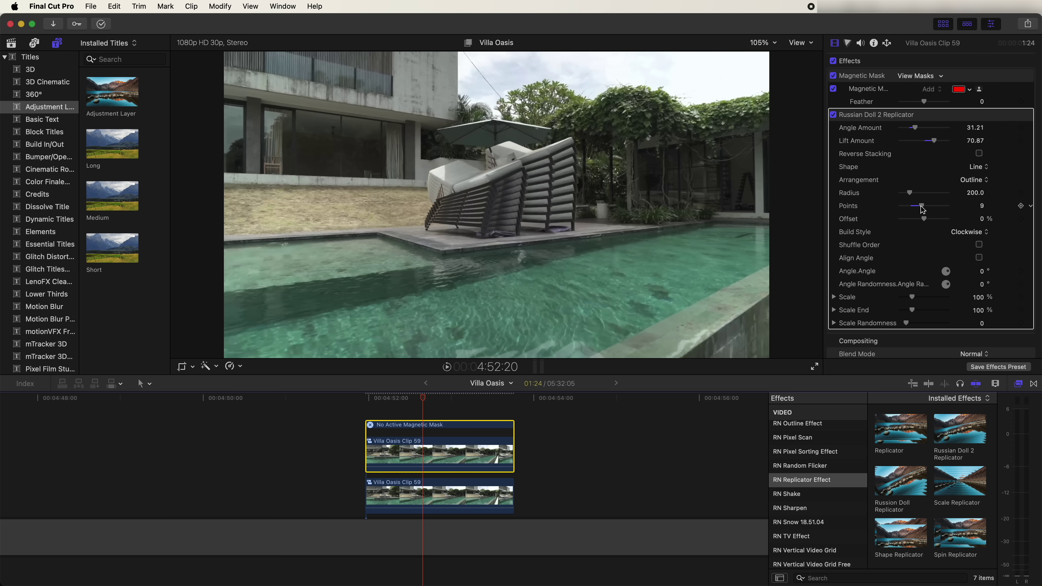
key(space)
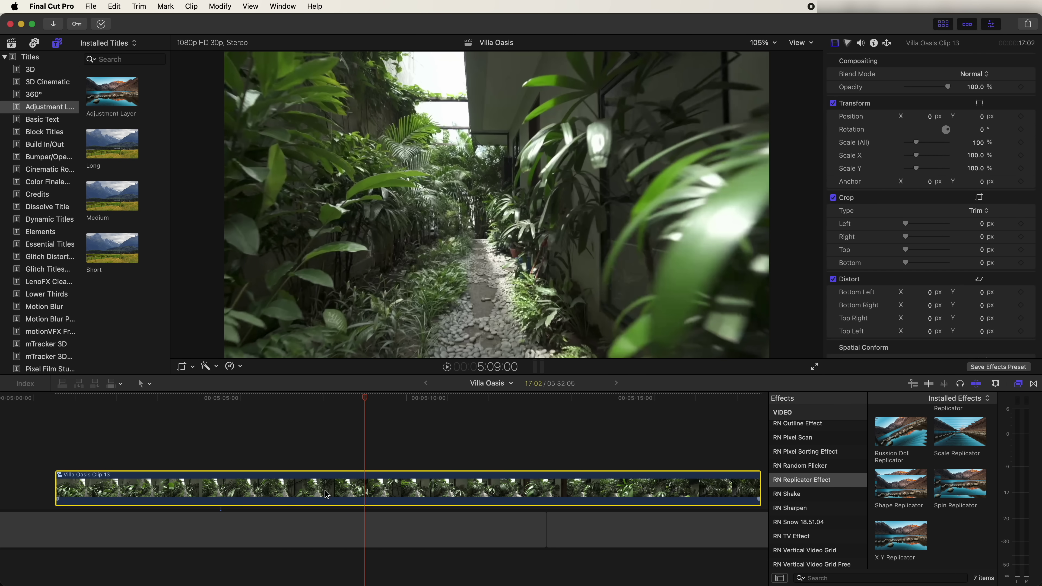
Reverse jungle-path Clip 13 and set it to Reverse Fast -20x, shrinking it to 1:09
drag(391, 401, 352, 401)
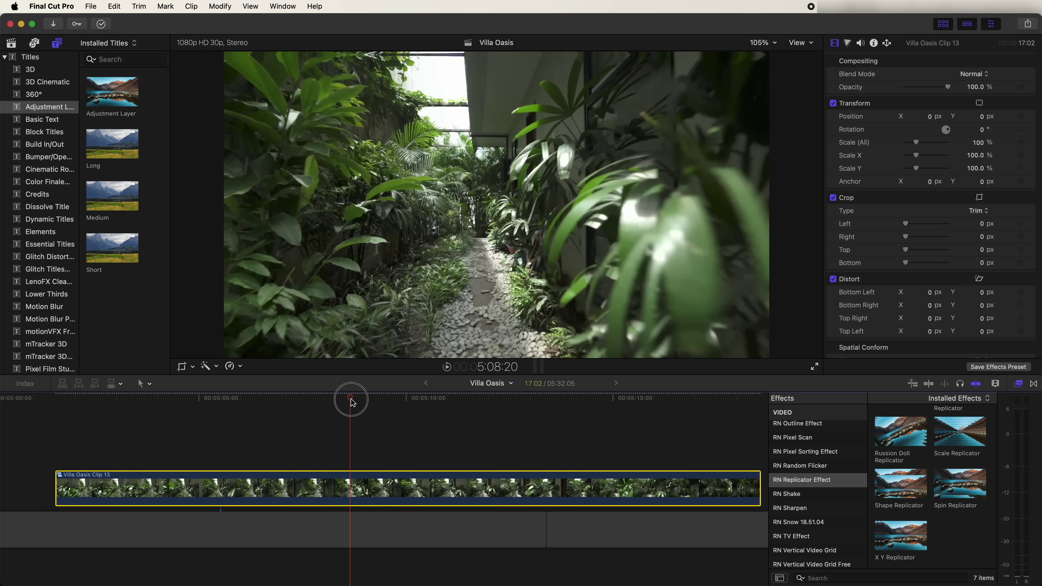
click(233, 366)
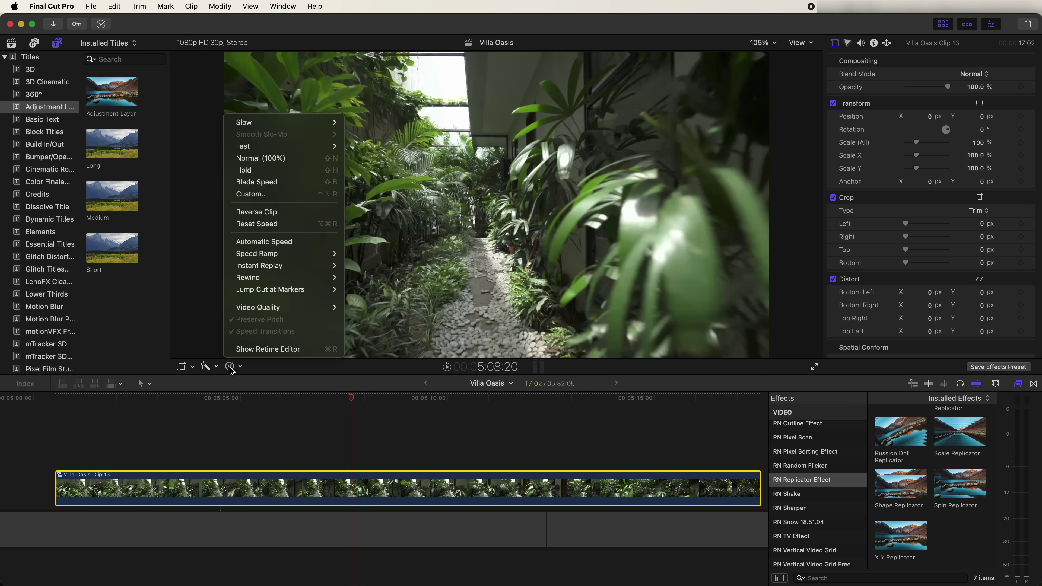
click(260, 212)
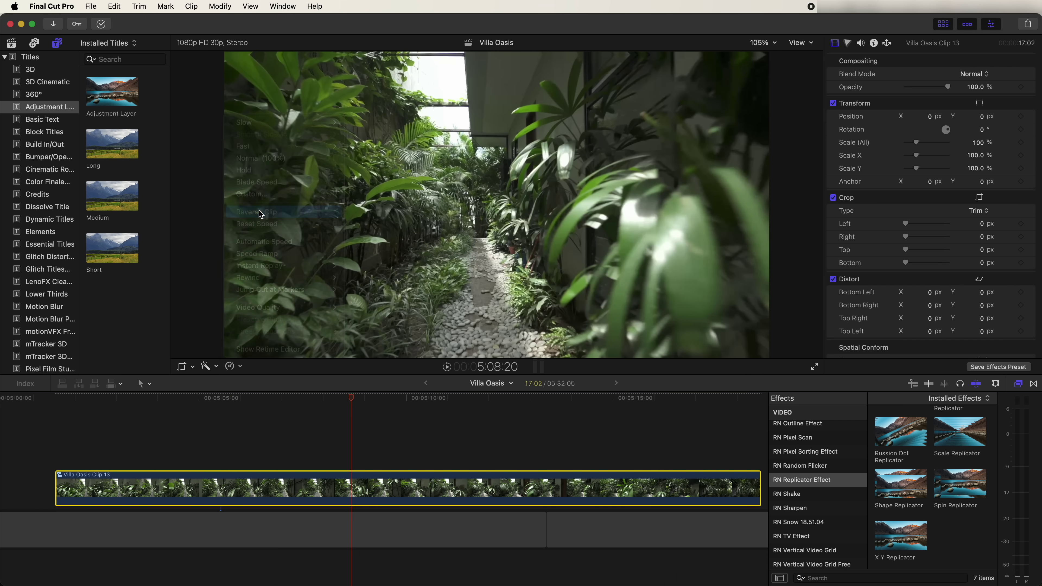
click(443, 467)
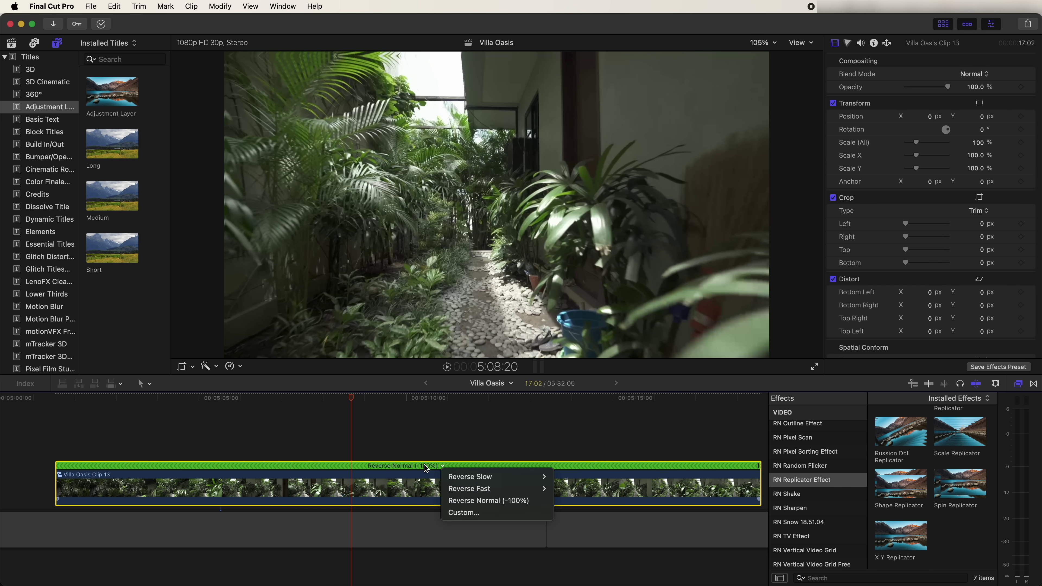
mouse_move(463, 489)
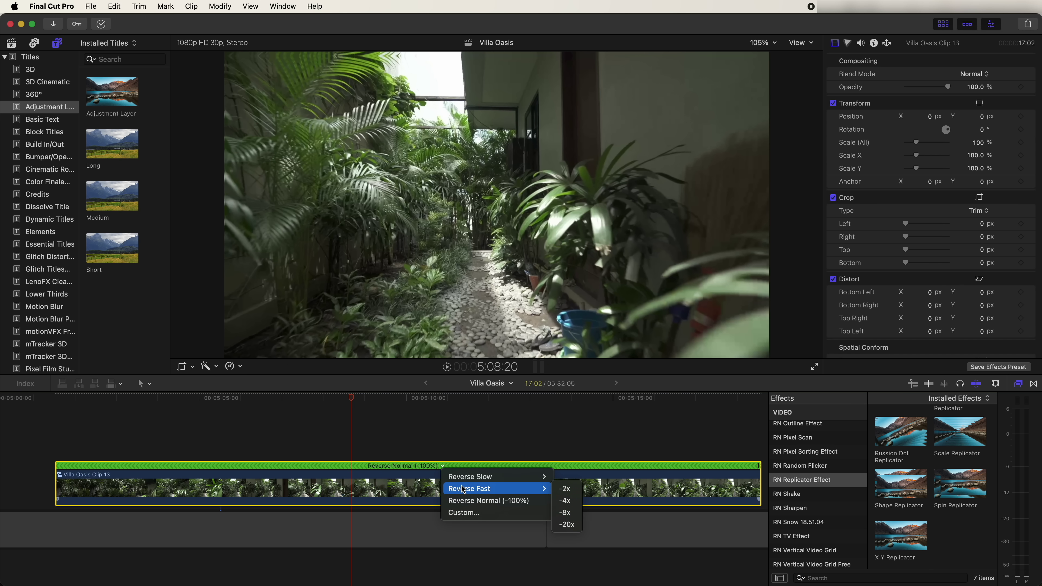
click(567, 525)
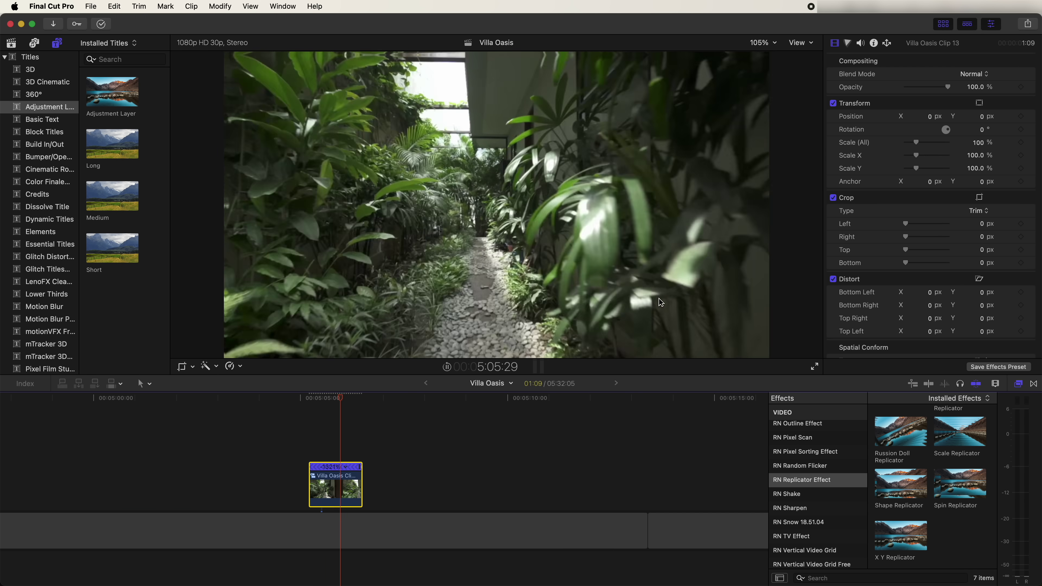
click(316, 401)
drag(315, 399, 310, 399)
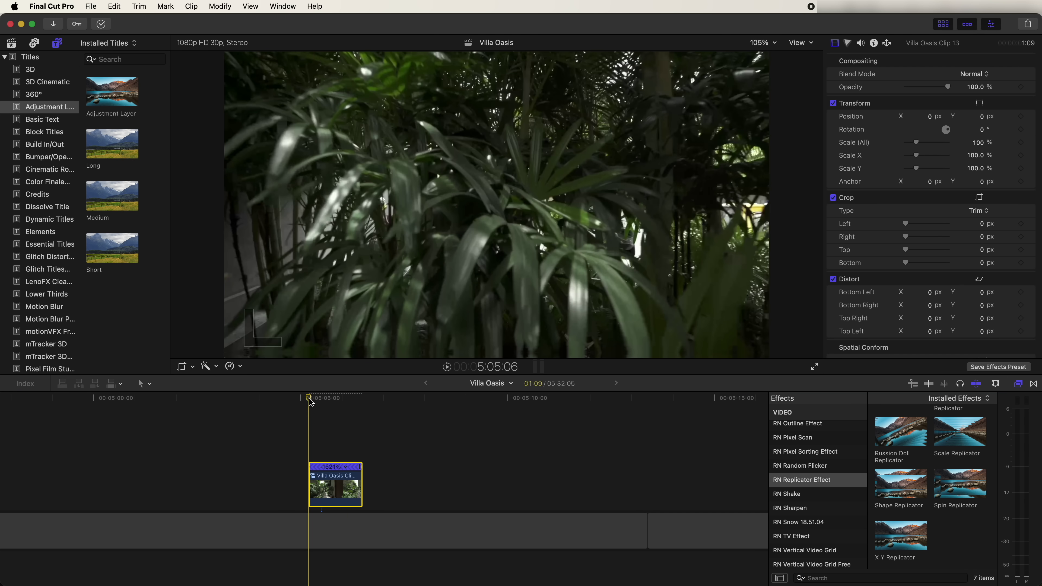
click(344, 398)
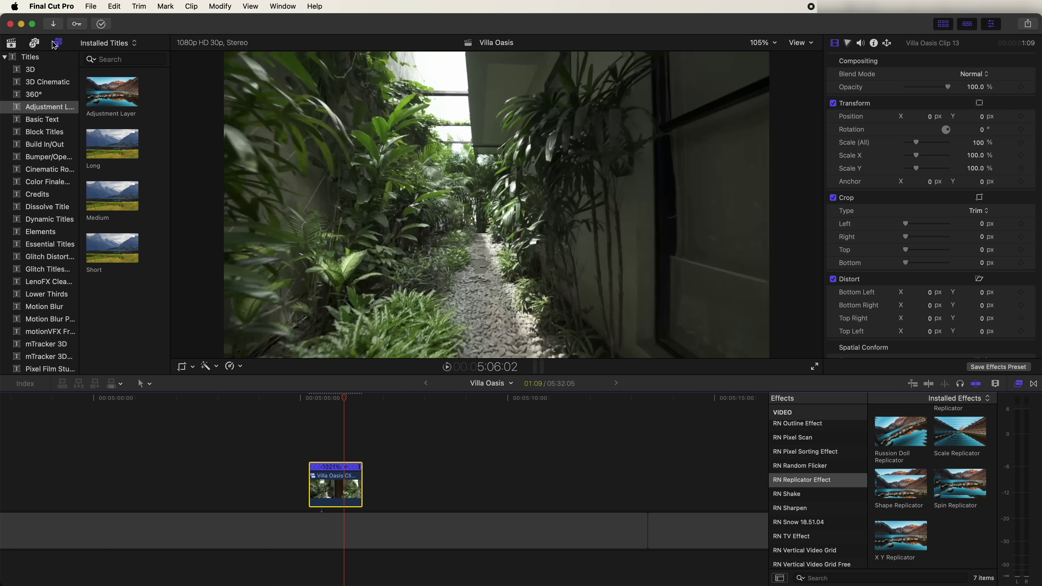
Add a trimmed Moderate Motion Blur 2 over the reversed jungle clip, then place it before Clip 12
scroll(49, 225, down, 3)
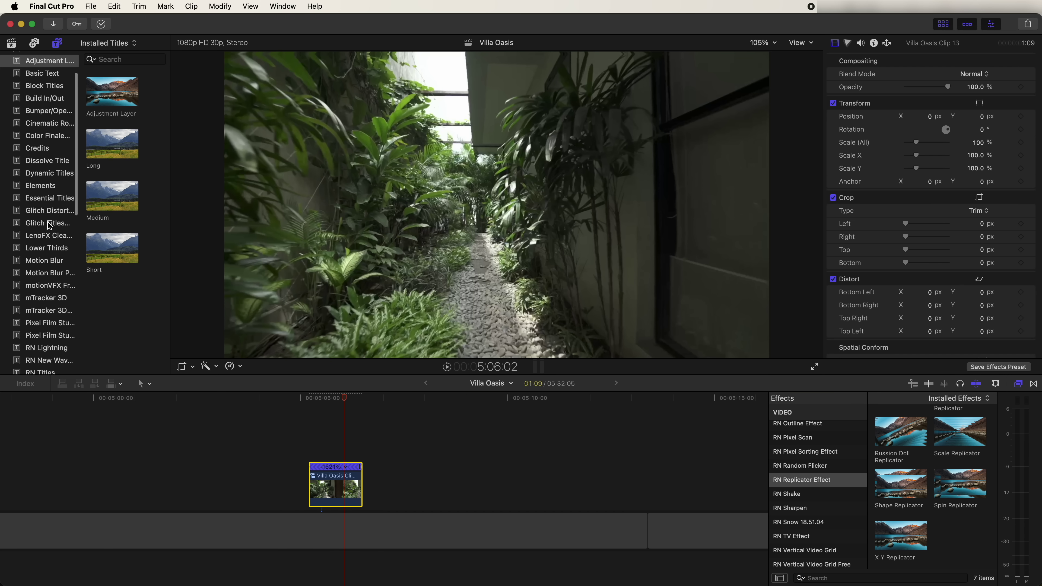
click(48, 259)
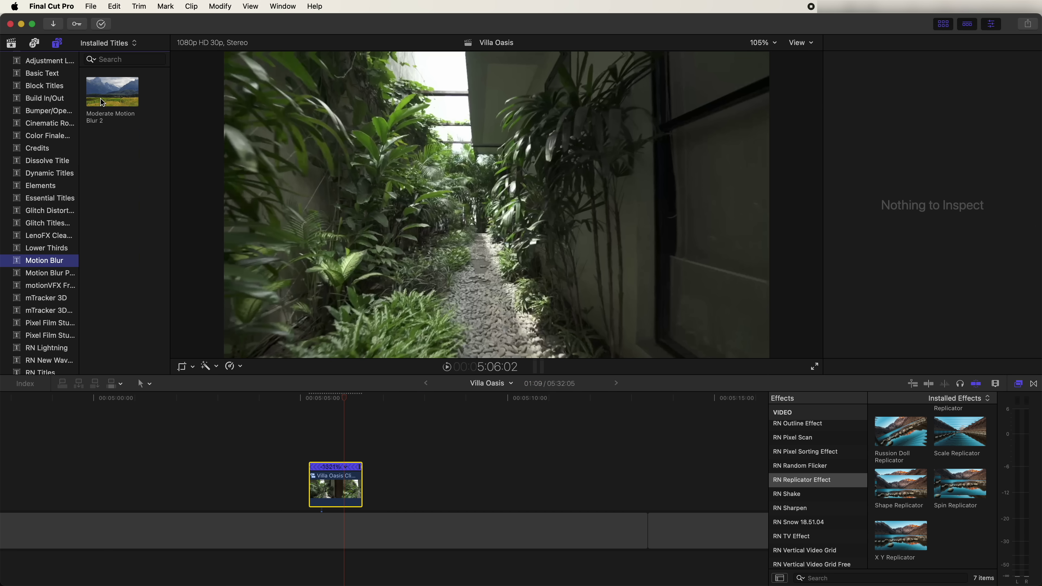
drag(102, 103, 312, 431)
drag(391, 454, 360, 453)
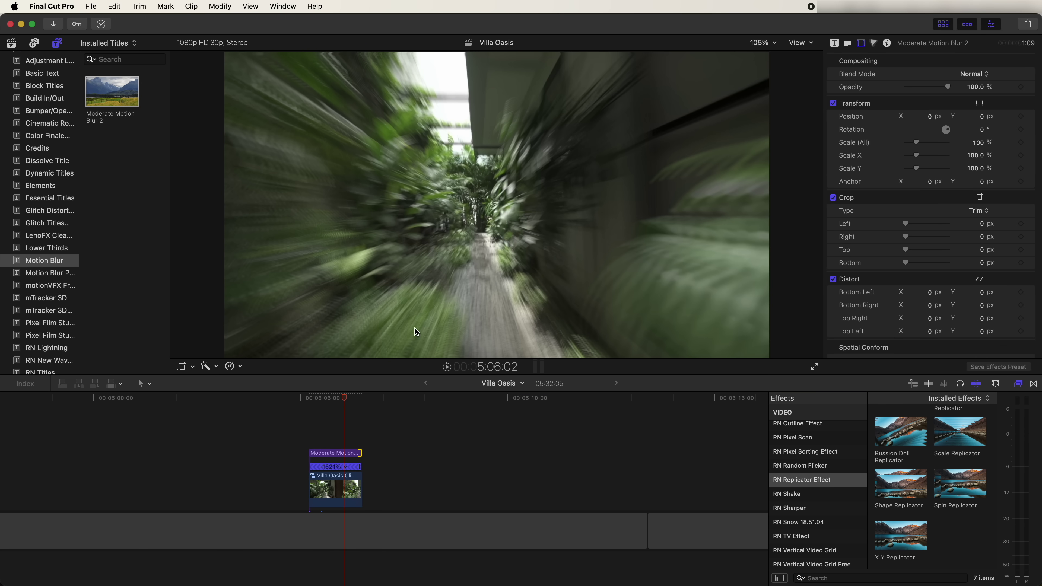
click(333, 457)
key(space)
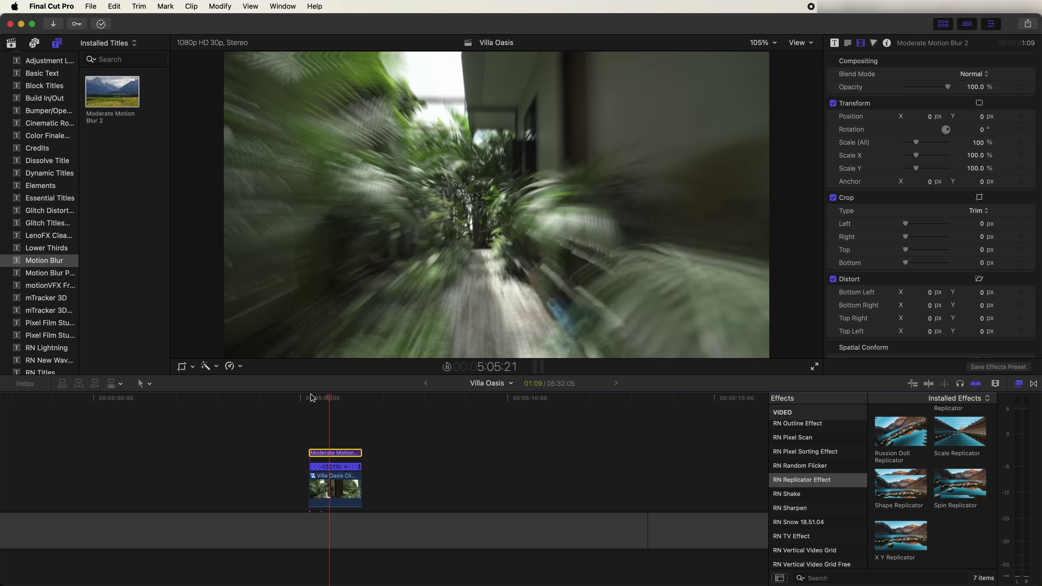
click(311, 397)
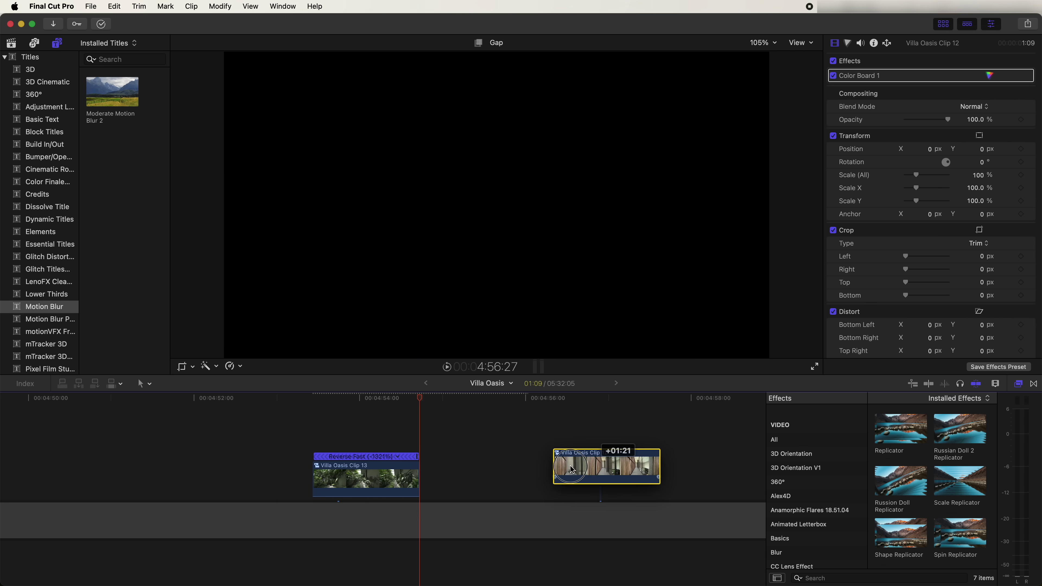
drag(572, 469, 440, 469)
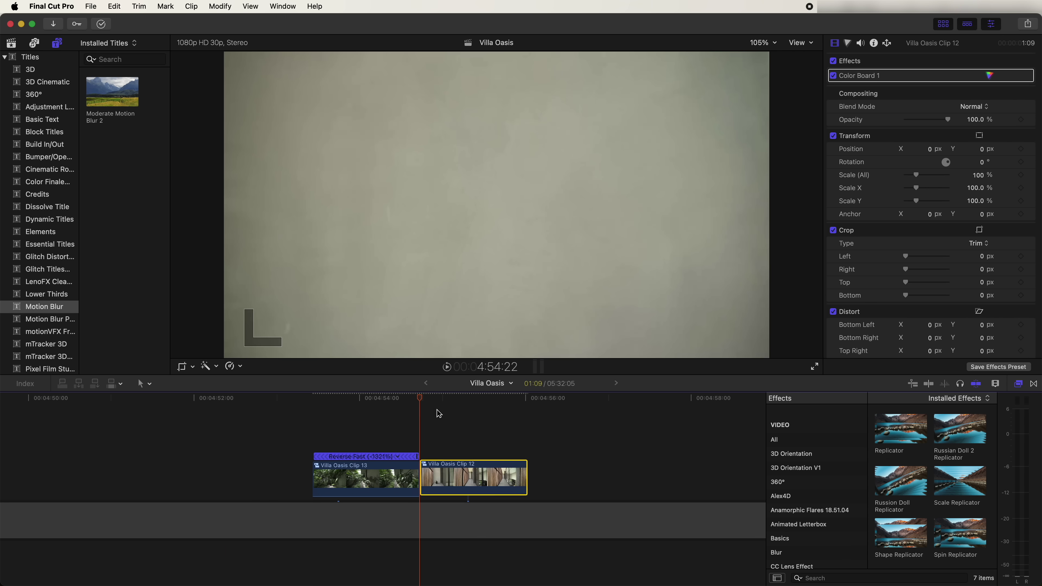
Blade Villa Oasis Clip 12 at 4:55:09 and select the left piece
drag(429, 398, 453, 400)
drag(456, 409, 460, 409)
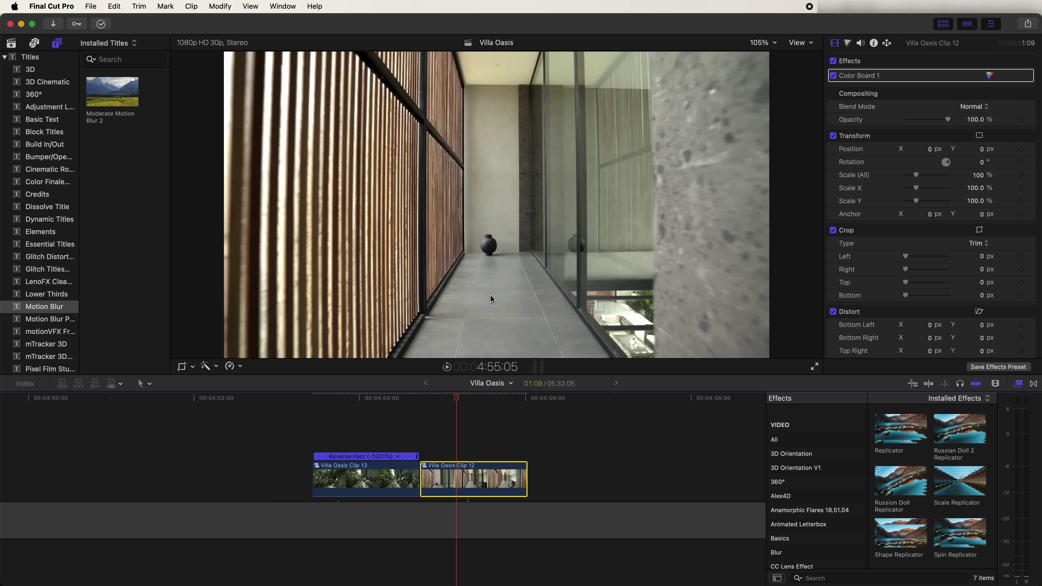
click(469, 454)
key(super+equal)
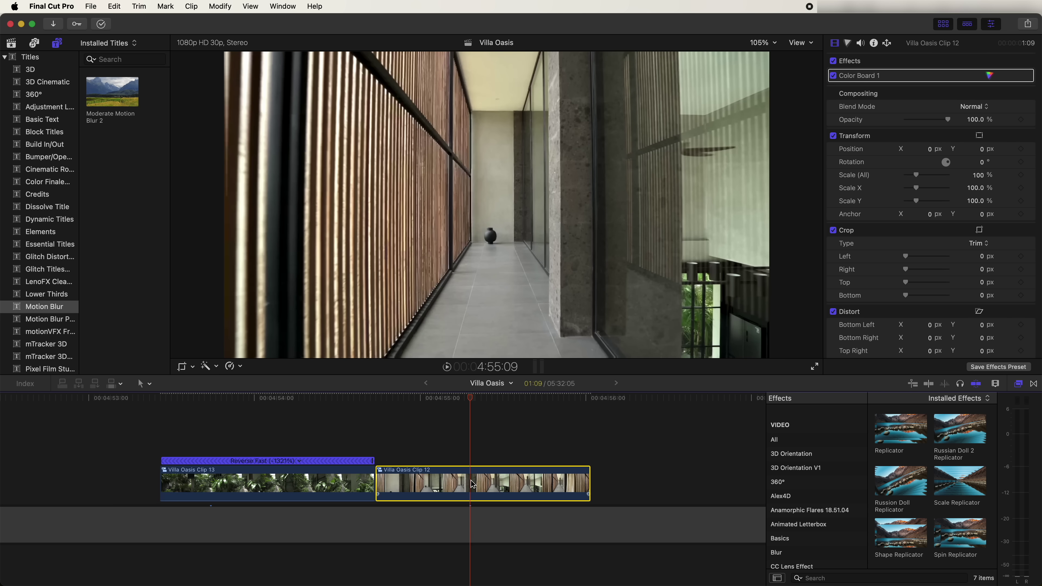
key(super+b)
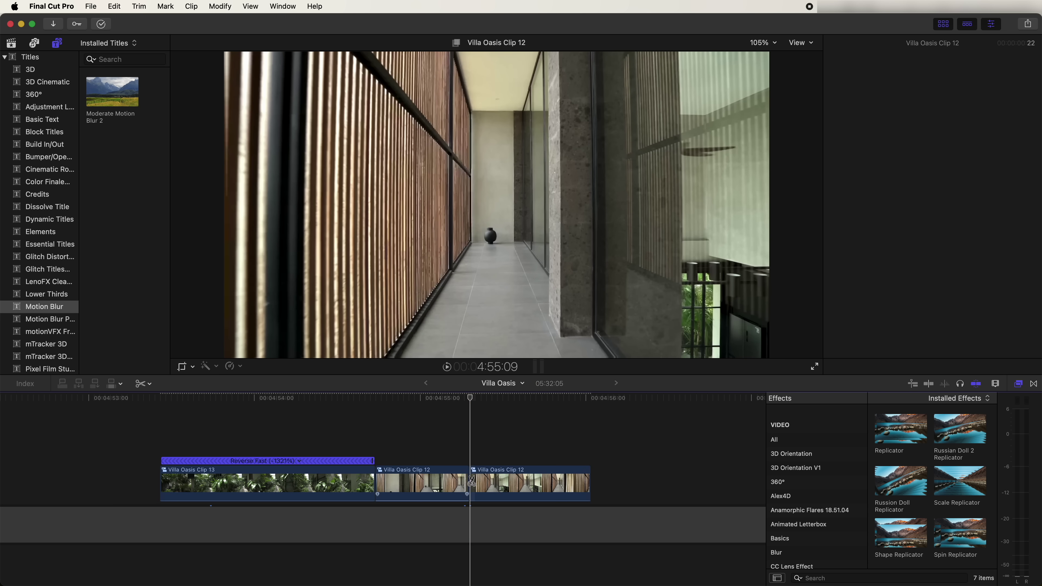
click(444, 488)
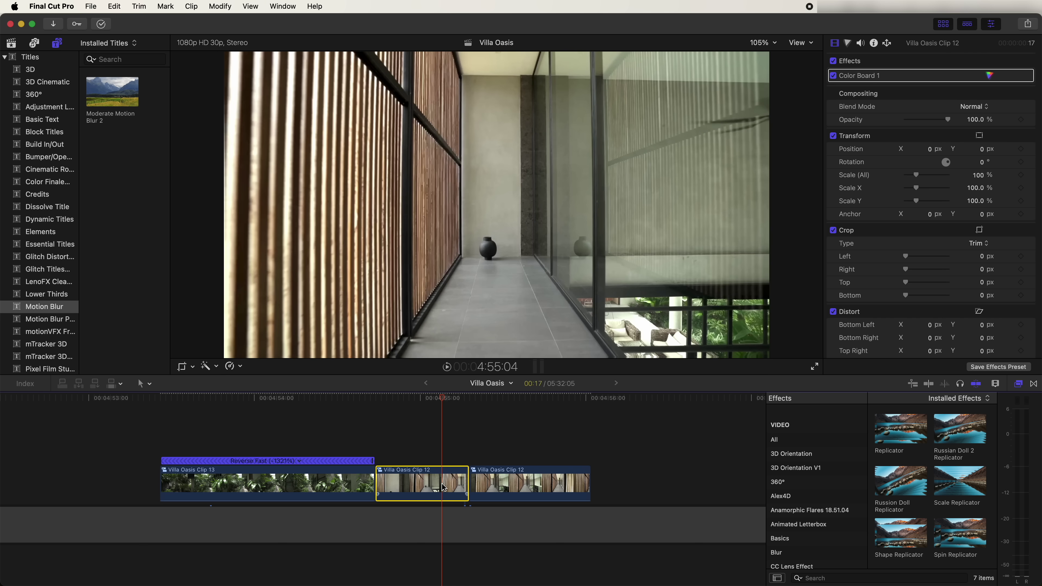
click(216, 365)
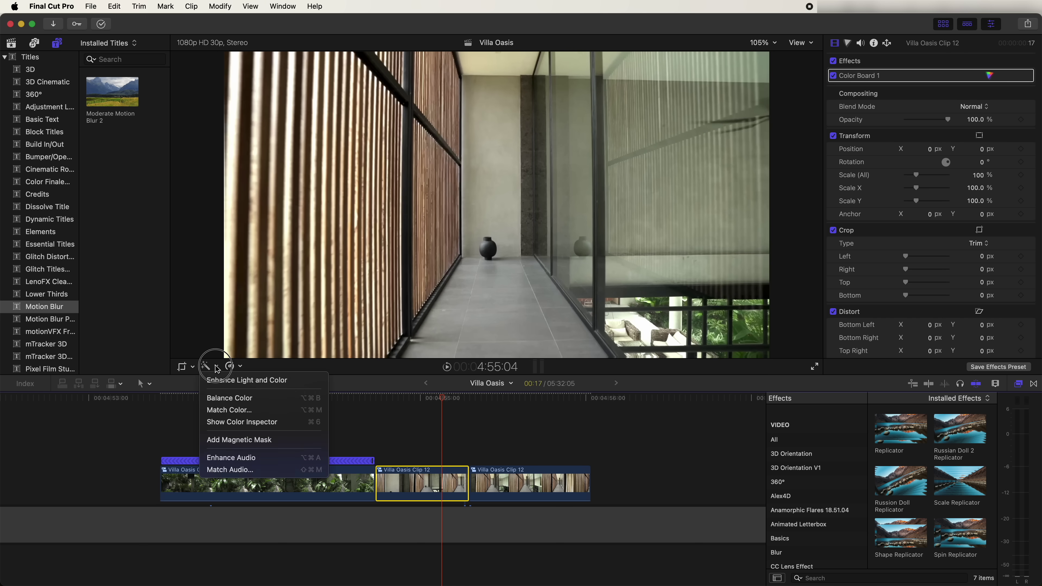
Add a Magnetic Mask to the first Clip 12 piece, selecting and analyzing the back wall
click(251, 441)
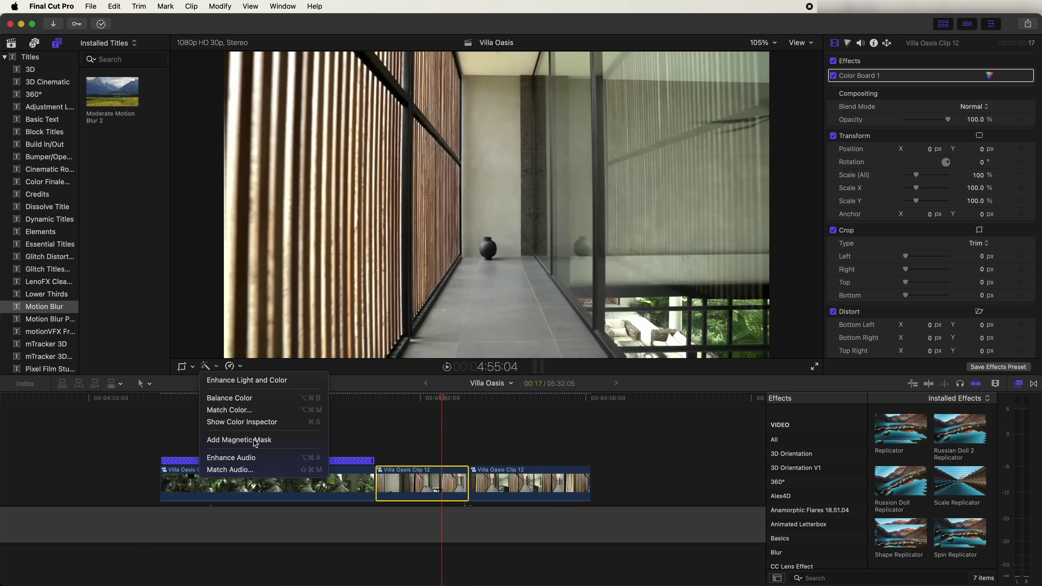
click(492, 132)
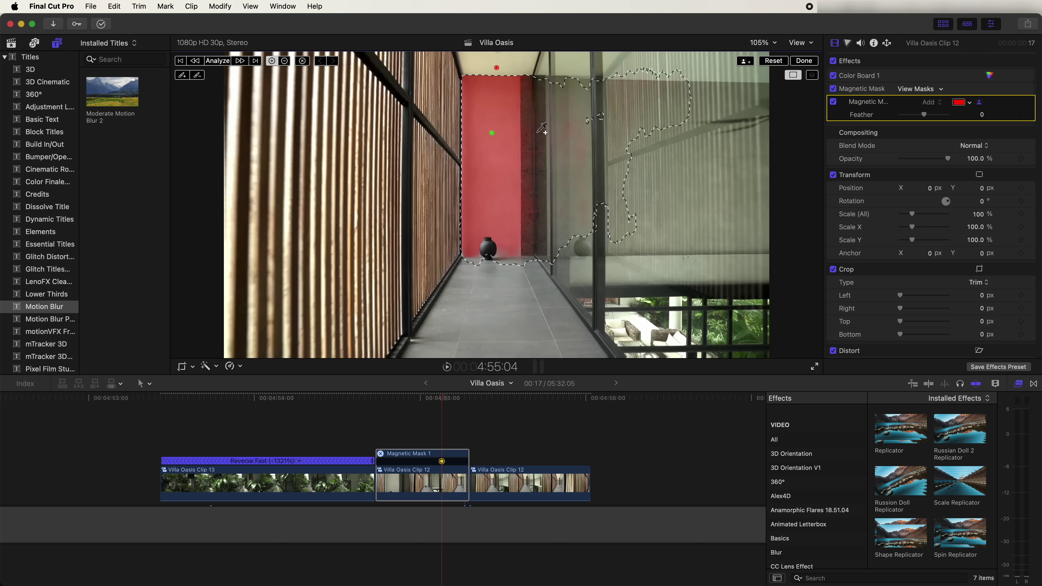
click(217, 61)
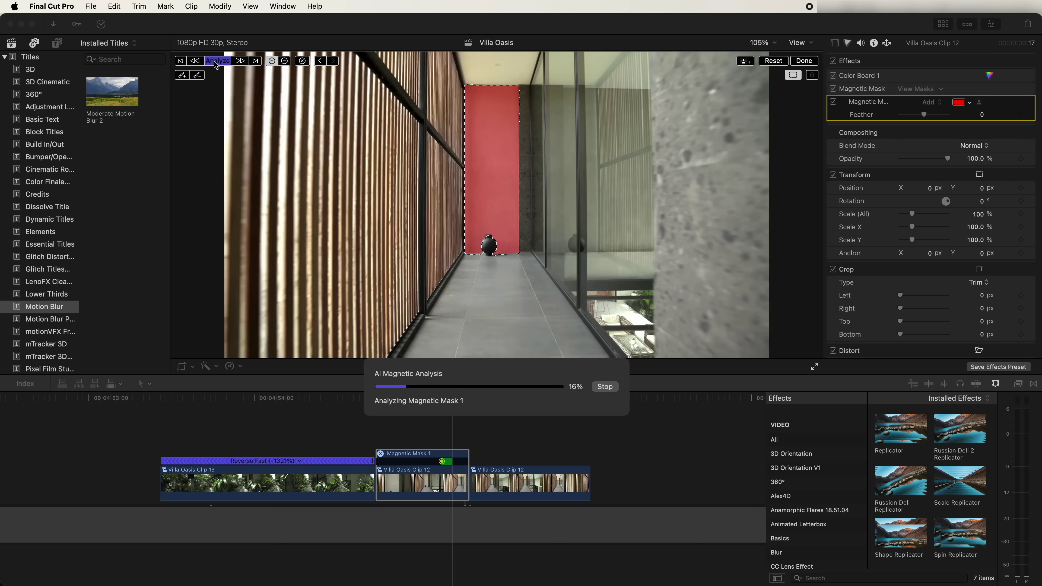
click(805, 61)
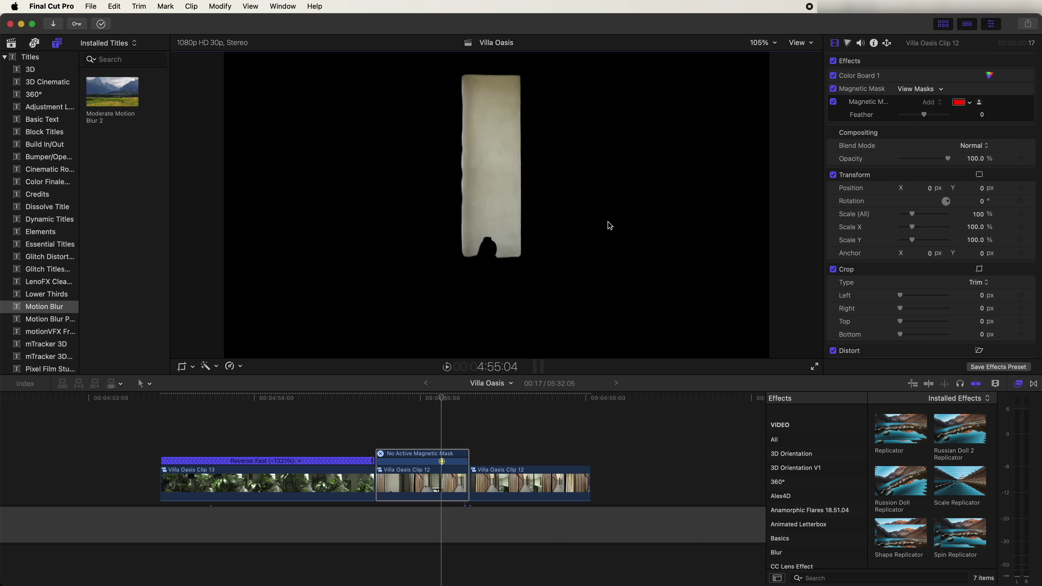
Invert the mask to cut out the wall, preview it, and duplicate the piece above
click(981, 89)
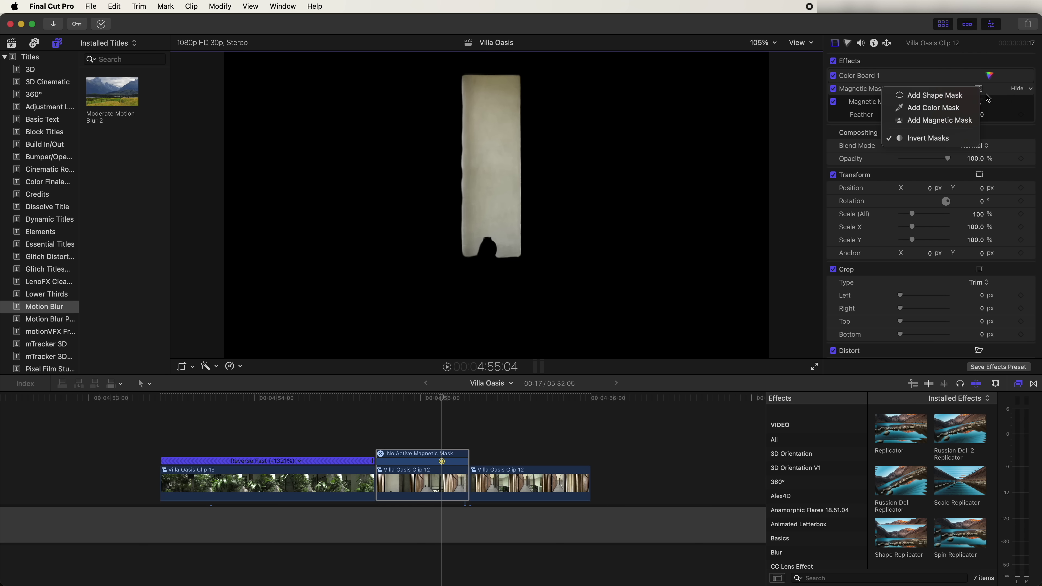
click(922, 139)
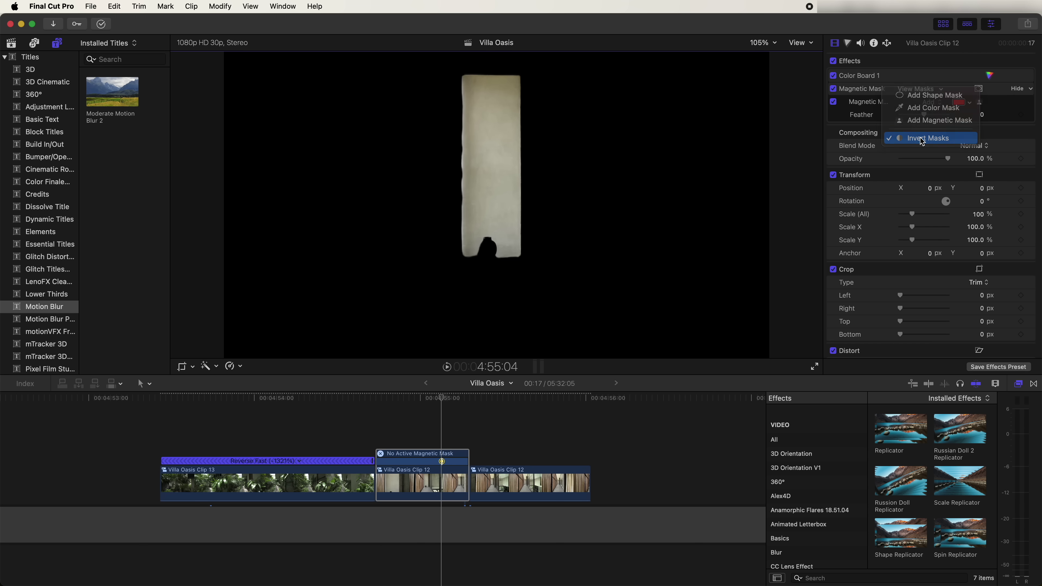
drag(444, 401, 429, 408)
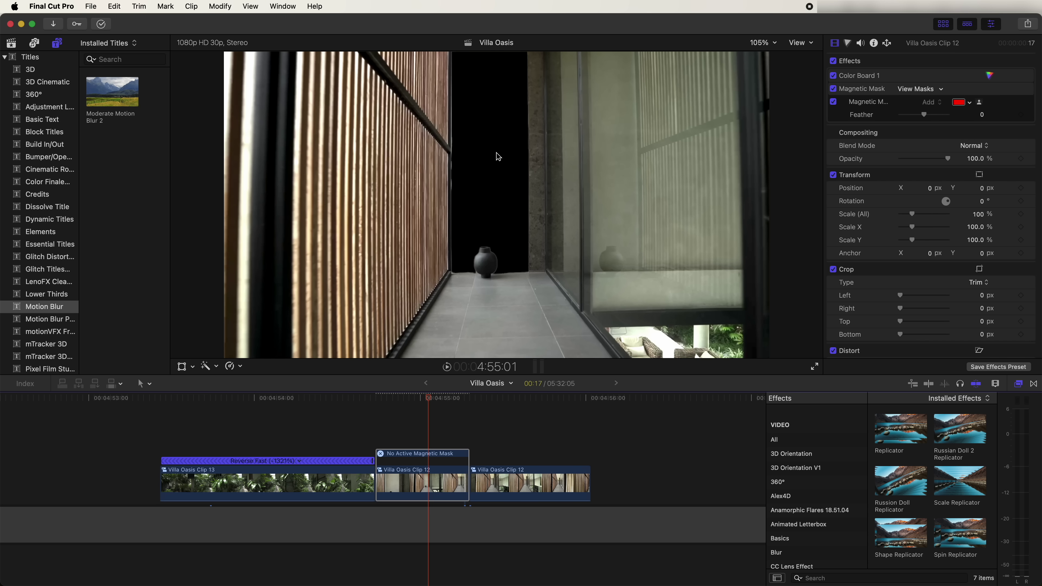
mouse_move(428, 401)
mouse_down()
mouse_move(380, 401)
mouse_move(427, 409)
mouse_move(432, 397)
mouse_up()
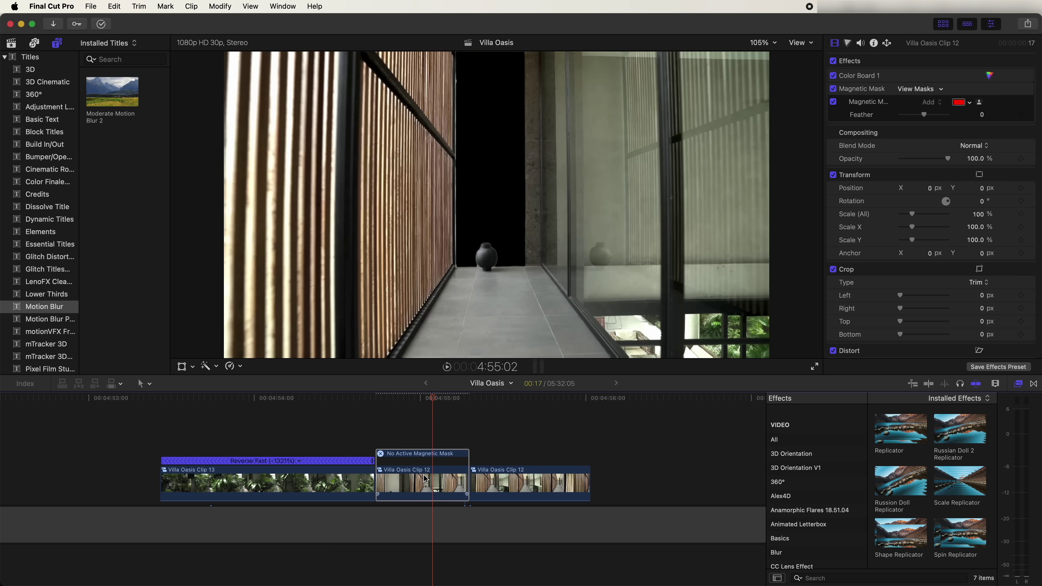
drag(425, 479, 424, 420)
Invert the magnetic mask on the lower Clip 12 piece so only the wall shows
click(417, 485)
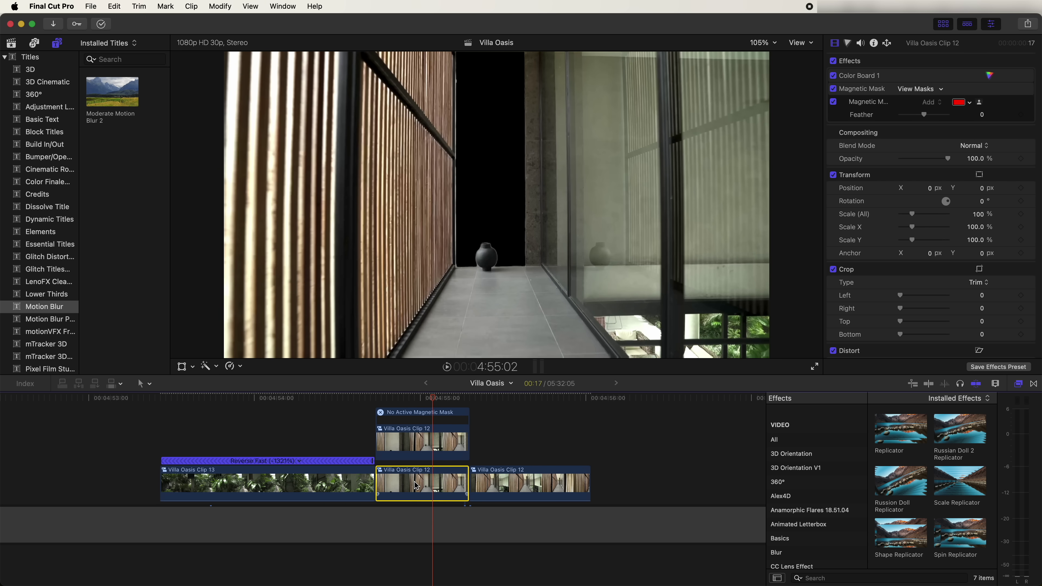
click(419, 399)
click(980, 89)
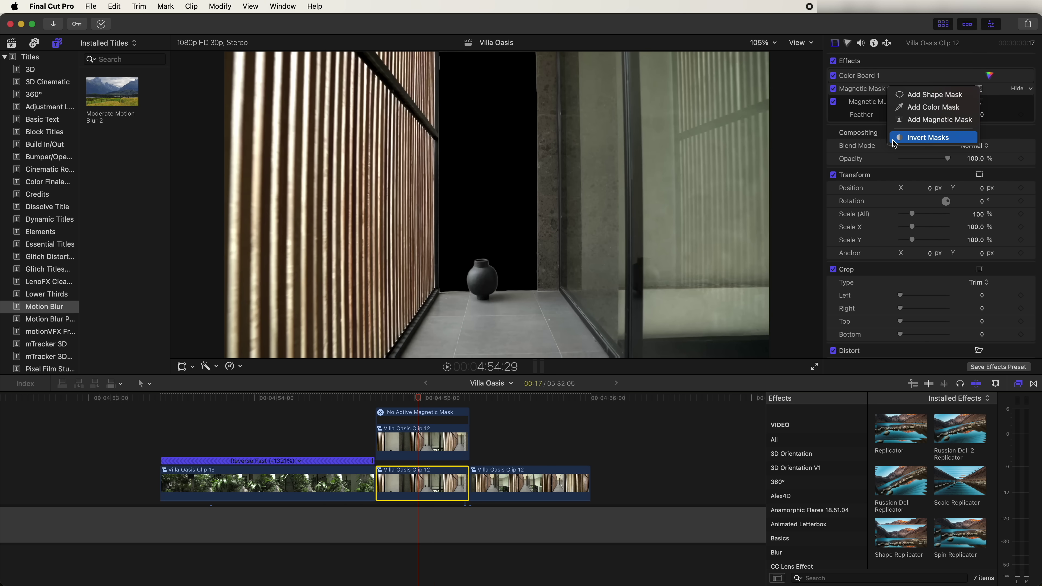
click(923, 138)
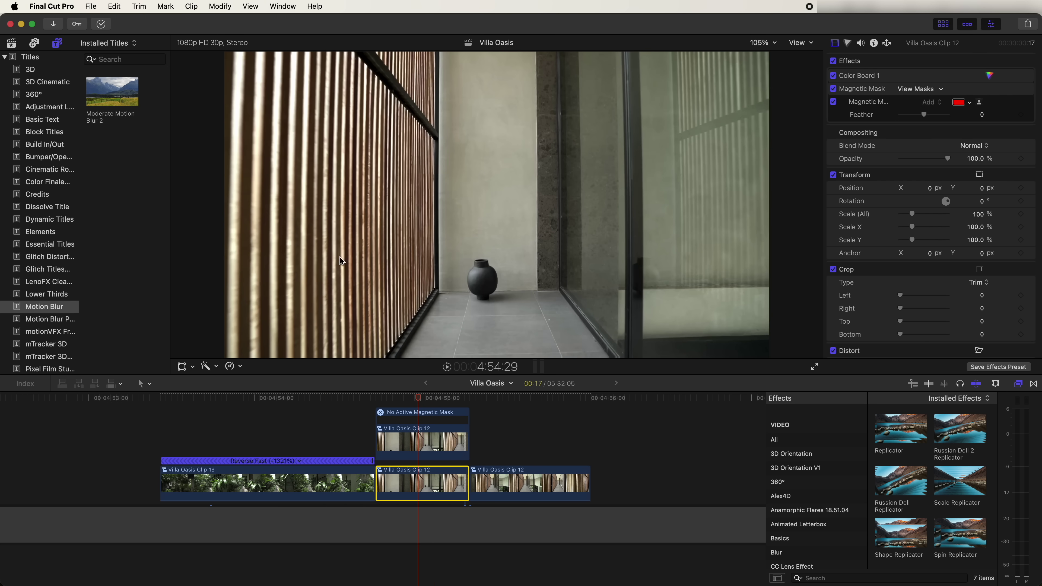
Apply an eased-in Ken Burns crop with swapped framing and the start raised up the wall
click(194, 367)
click(215, 394)
click(524, 346)
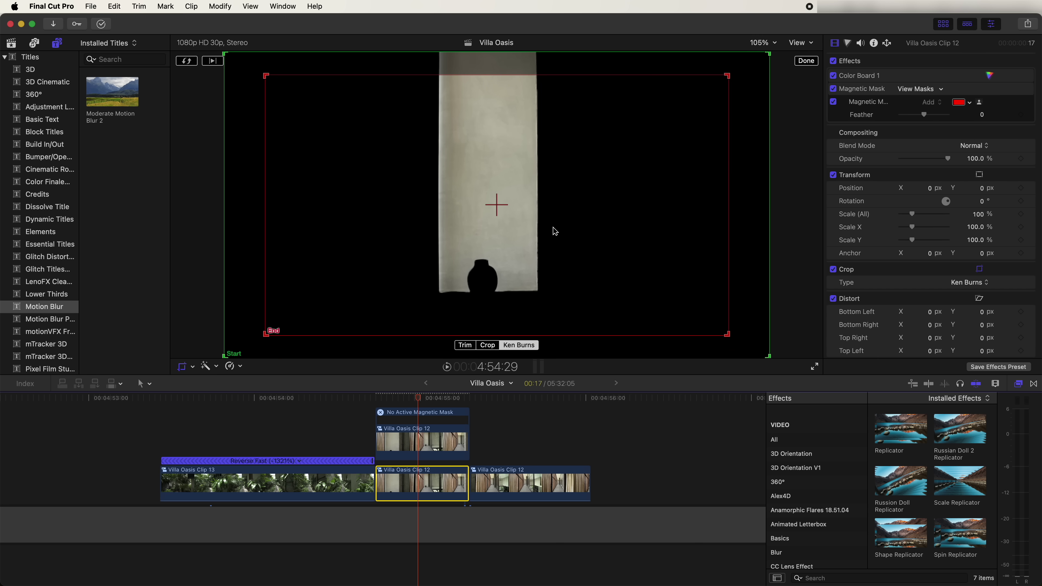
click(186, 61)
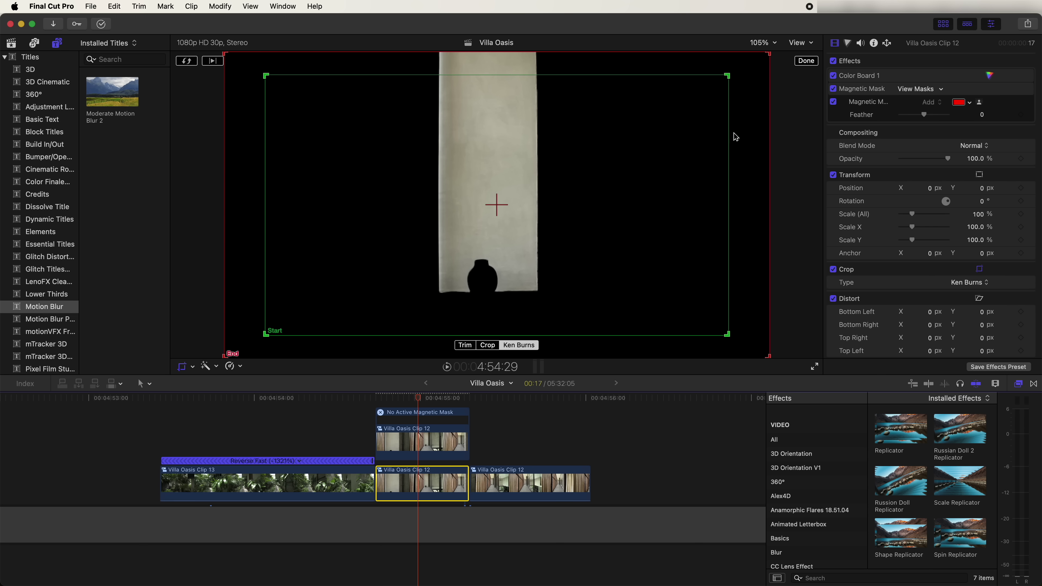
drag(518, 242, 522, 32)
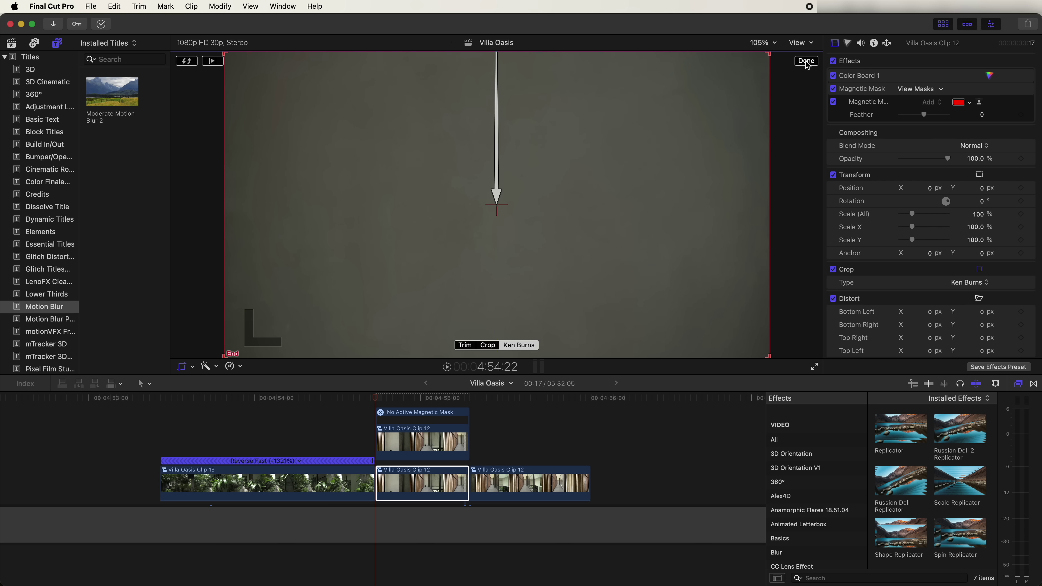
right_click(559, 143)
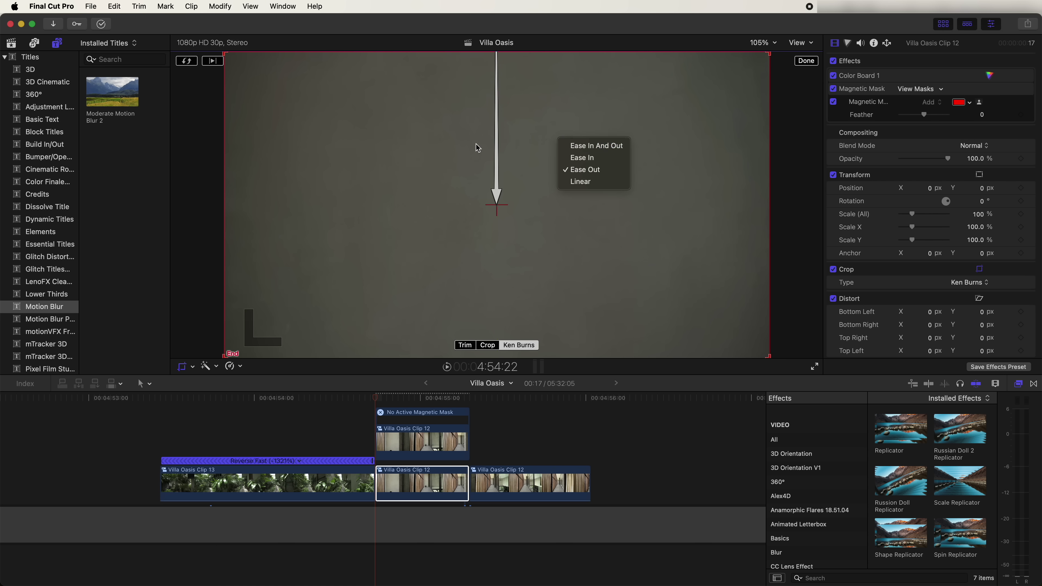
click(592, 158)
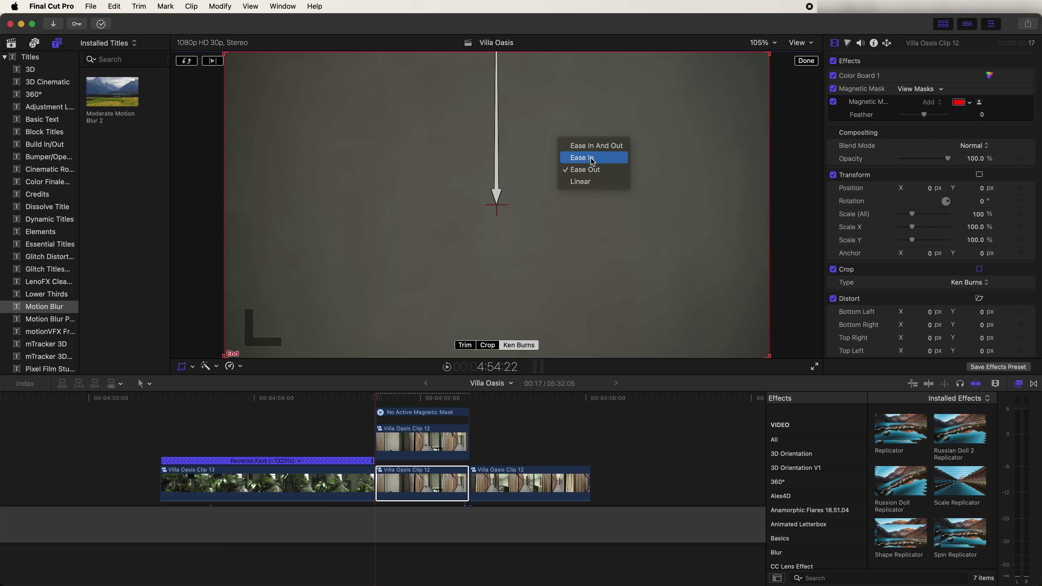
click(805, 61)
Move the three stacked Clip 12 clips left to sit right after Clip 13
click(413, 401)
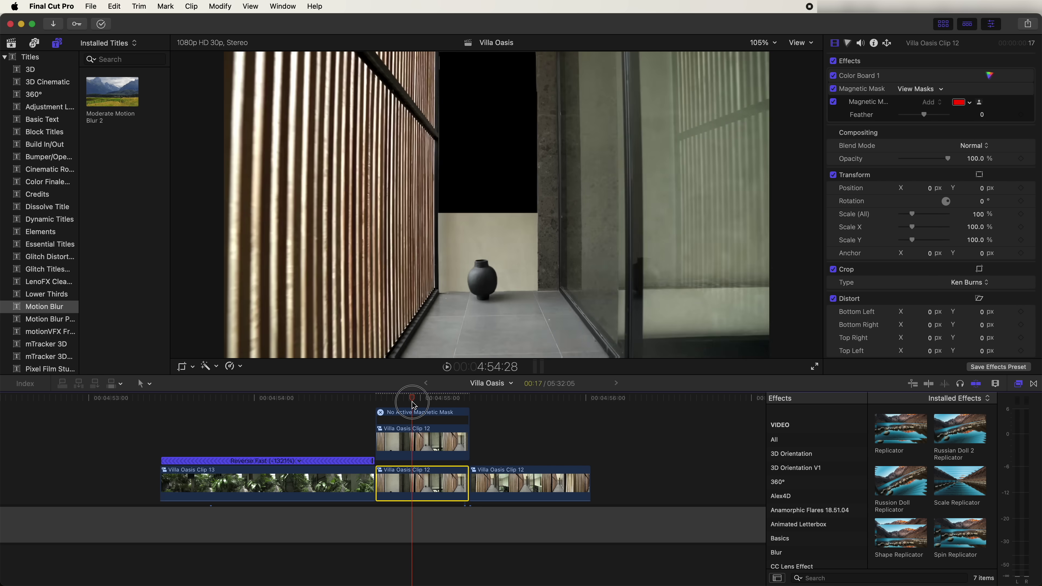
drag(413, 405, 436, 405)
drag(555, 444, 360, 437)
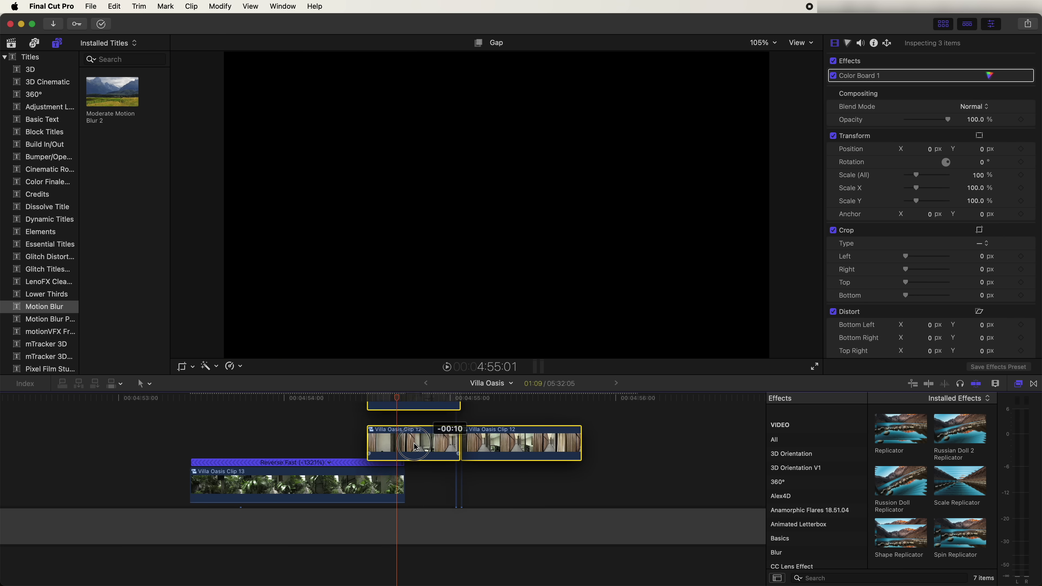
scroll(360, 436, up, 2)
scroll(360, 435, left, 3)
click(359, 399)
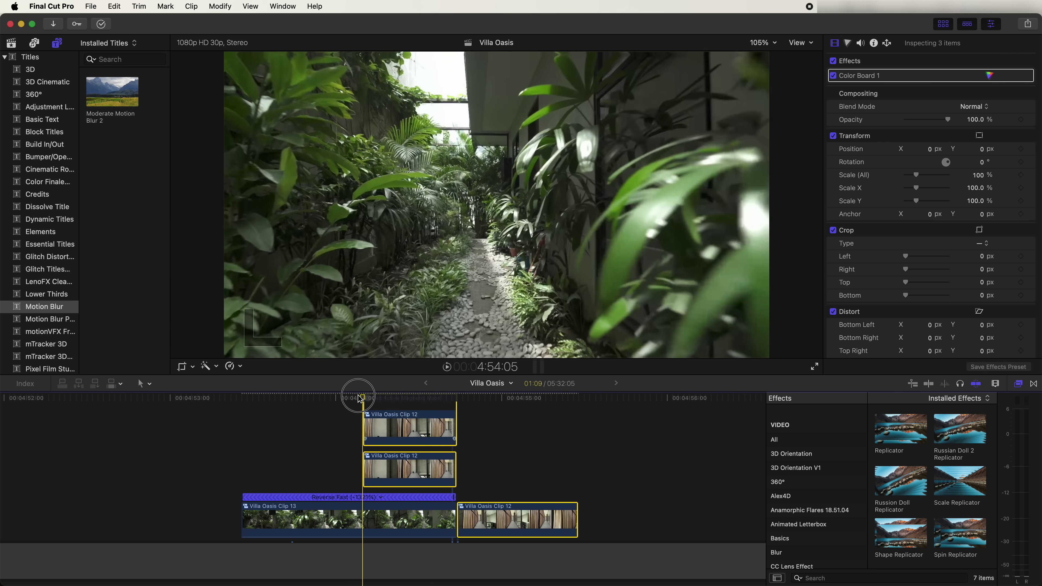
drag(361, 398, 288, 407)
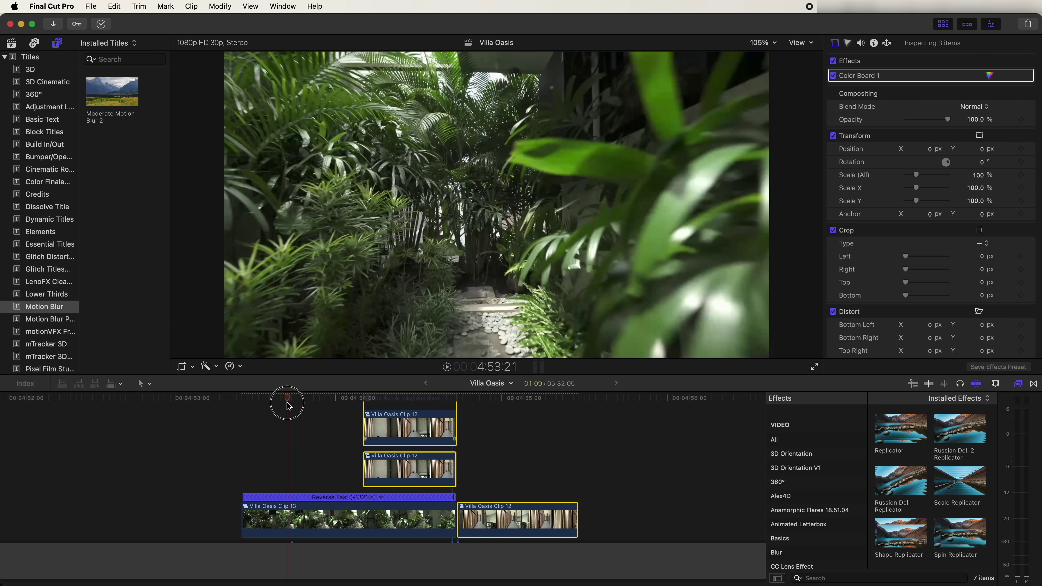
Play the edit and stretch Clip 13's end into a 55% slow section
key(space)
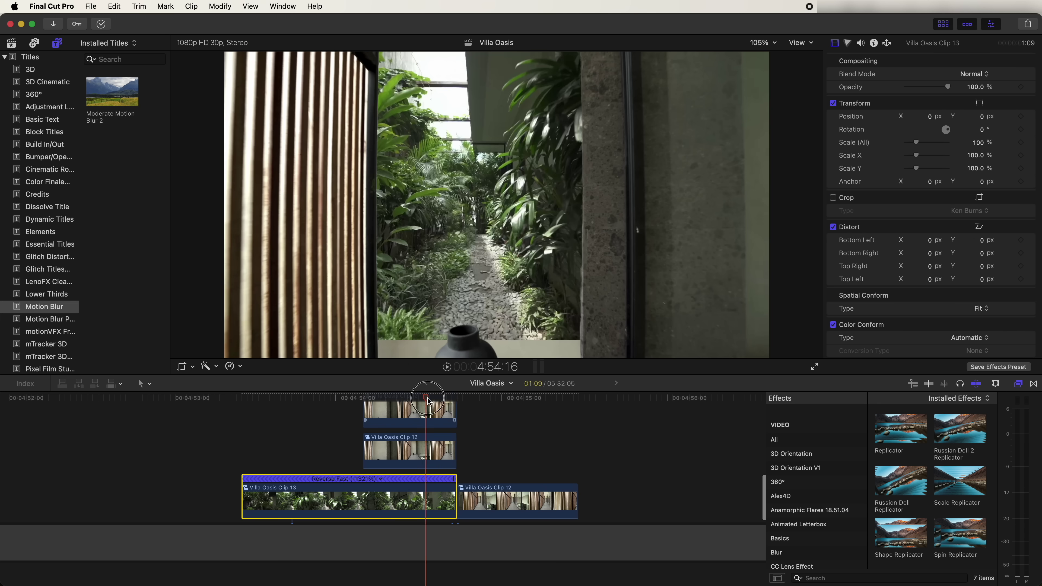
drag(426, 397, 446, 397)
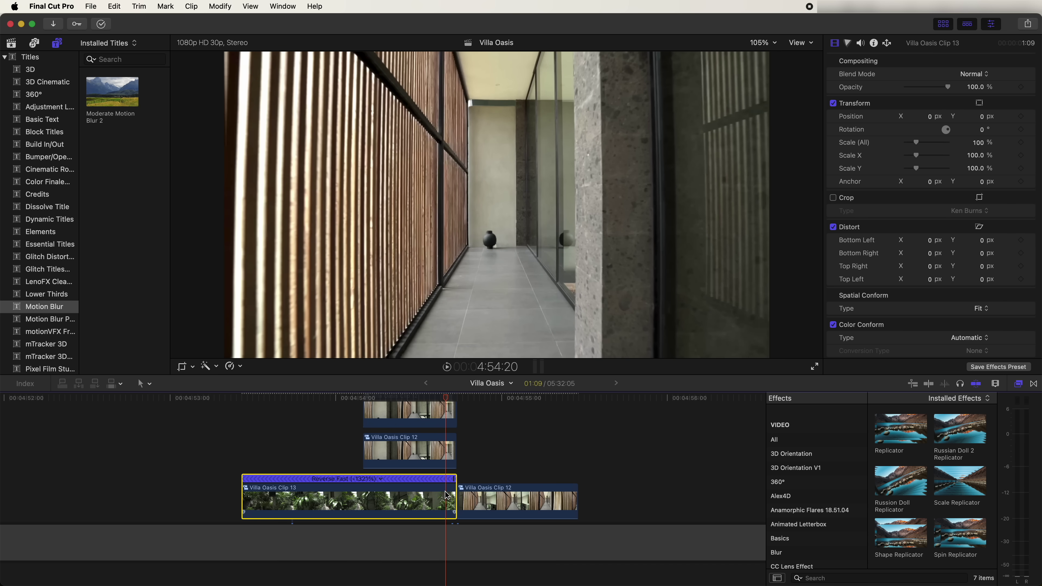
scroll(447, 495, down, 1)
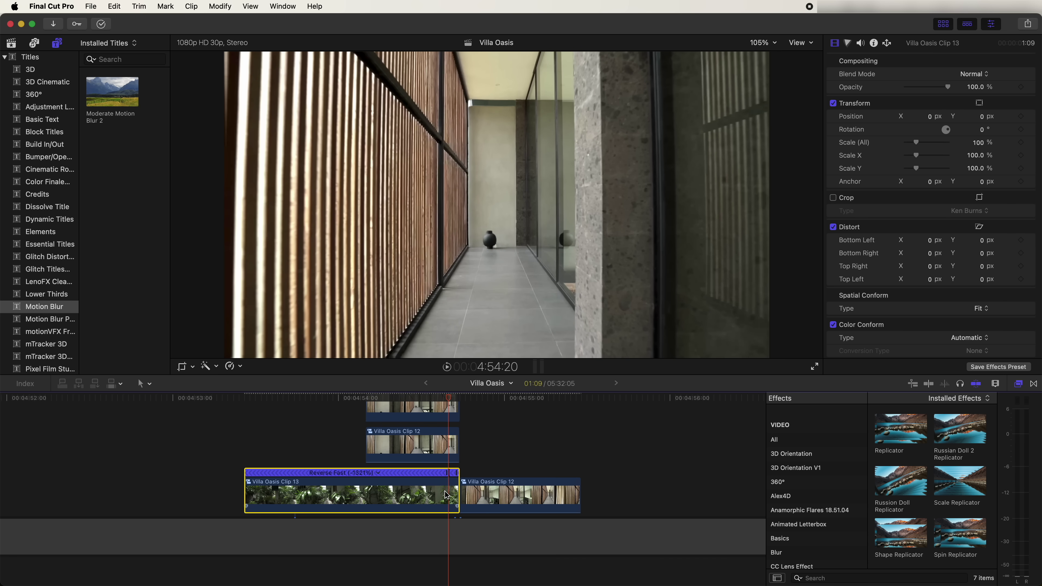
drag(457, 476, 527, 476)
Shift the three Clip 12 clips 5 frames right and play the speed ramp into the corridor
drag(607, 451, 436, 429)
scroll(426, 491, down, 3)
drag(421, 477, 488, 479)
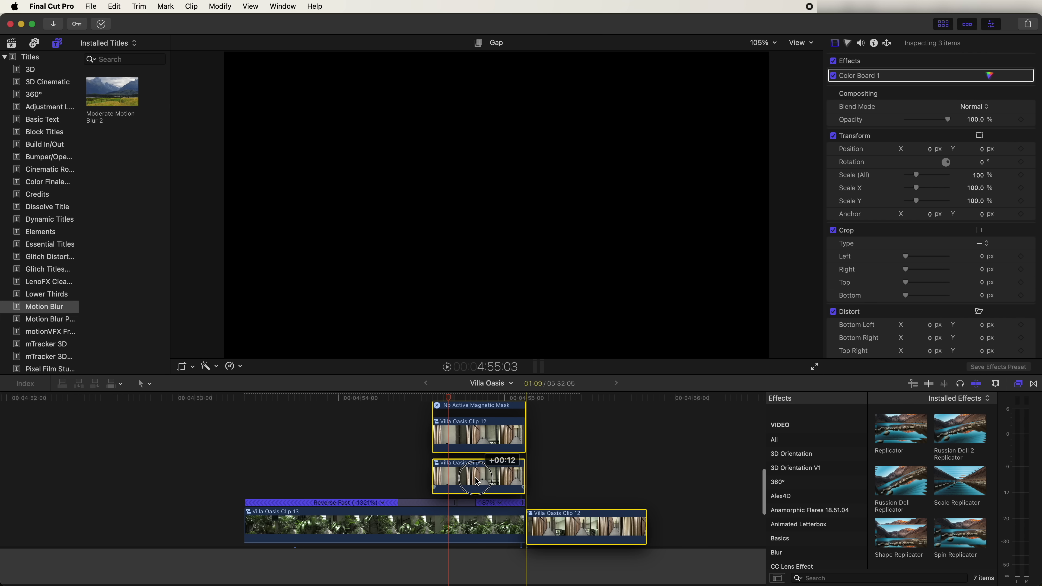
click(342, 397)
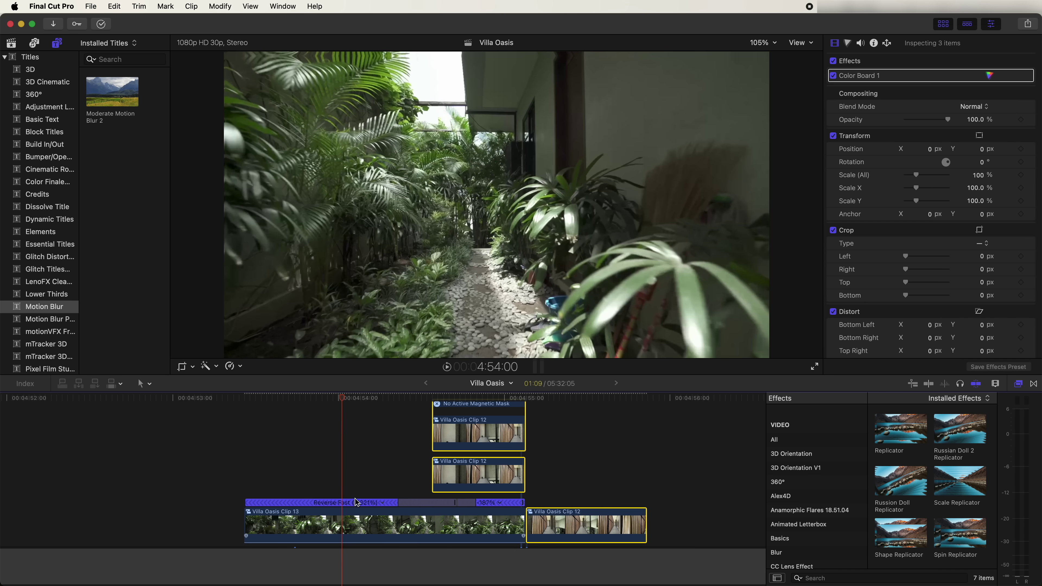
key(space)
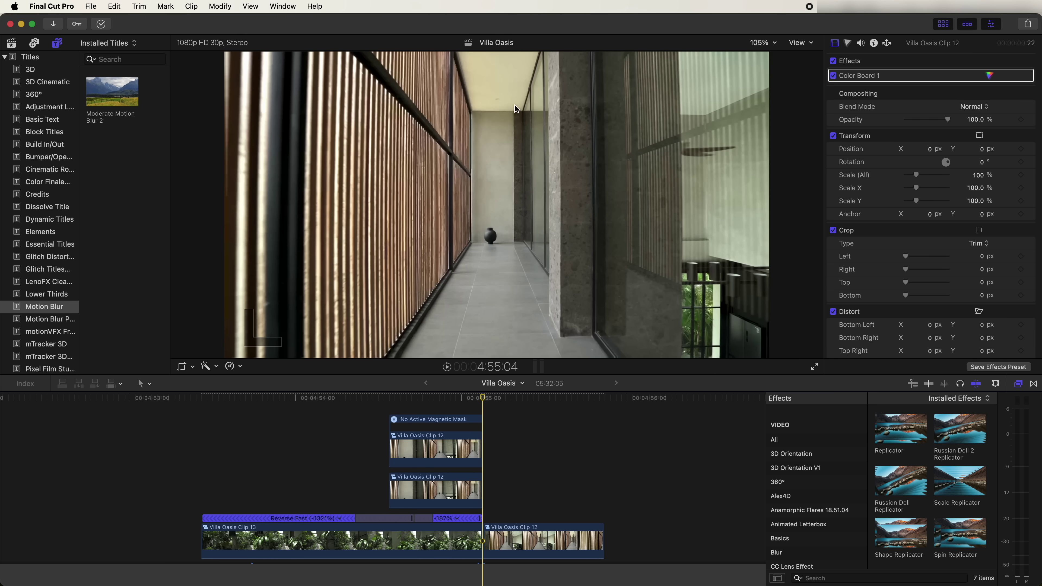
Place Aerial Dust Burst 3 above Clip 12, raise it, and keyframe its scale at 74%
click(12, 42)
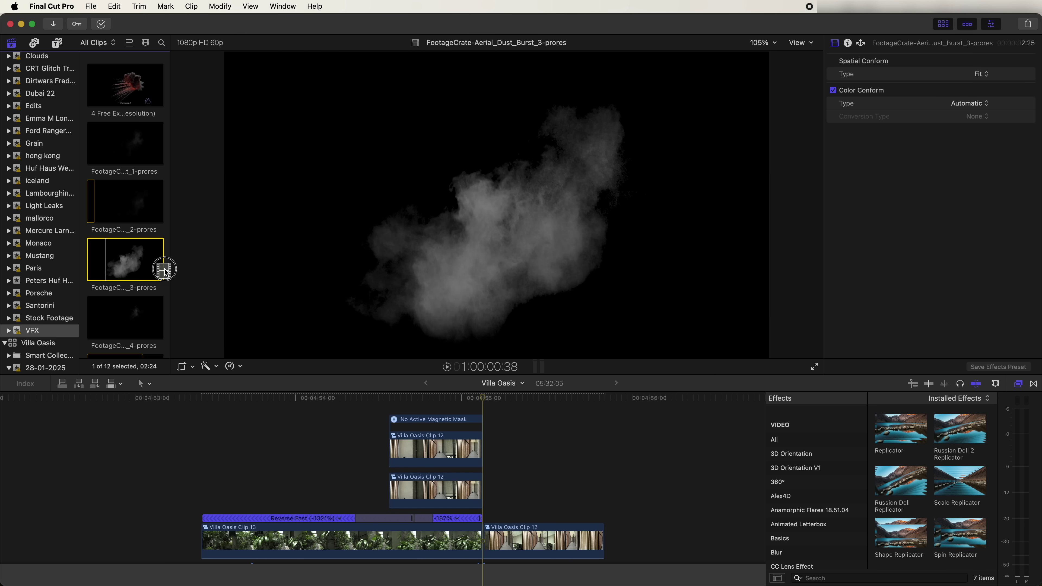
drag(156, 267, 470, 448)
scroll(468, 446, down, 2)
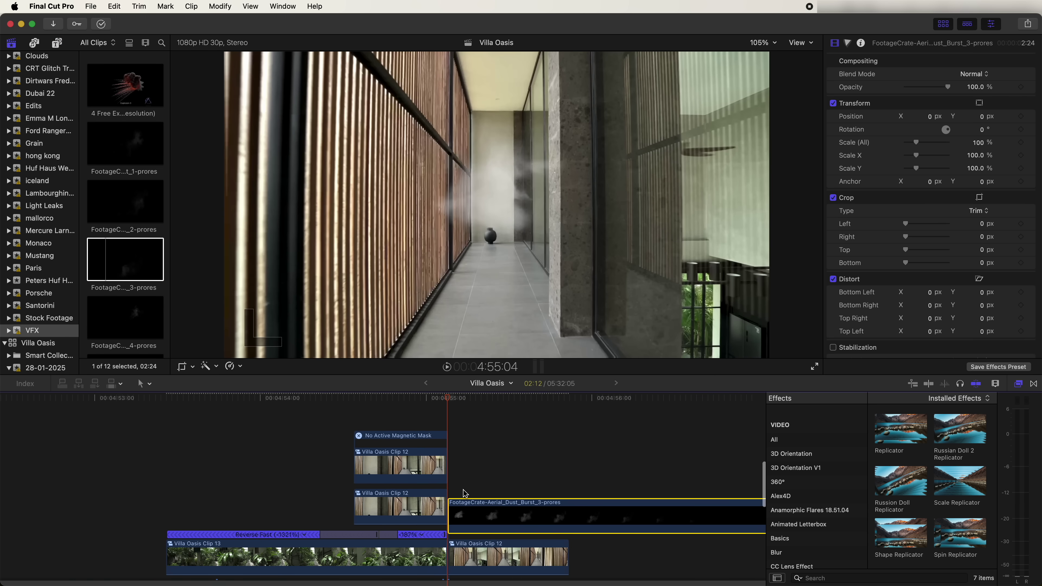
click(182, 366)
drag(620, 287, 623, 207)
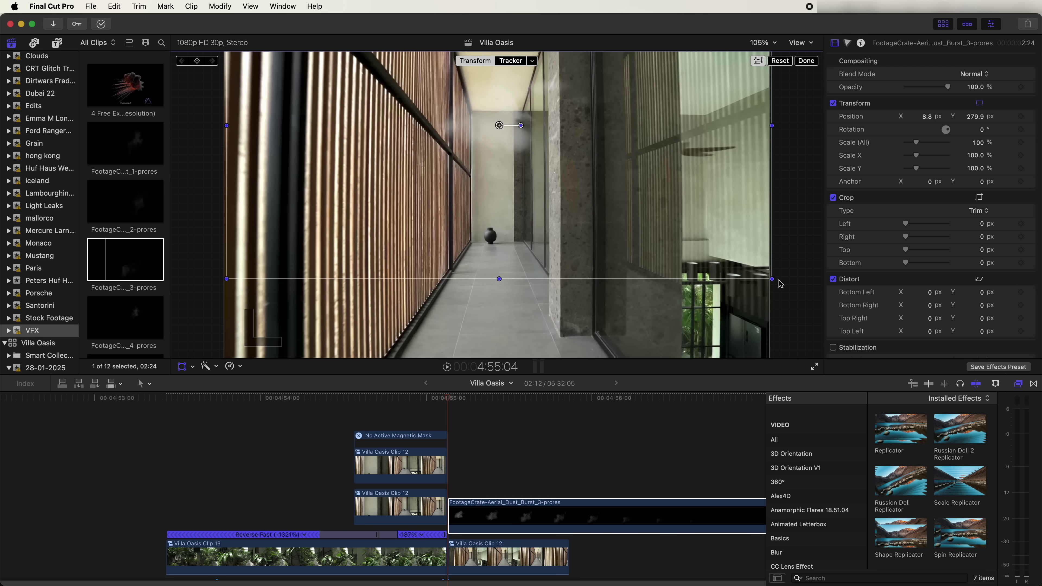
drag(781, 284, 709, 238)
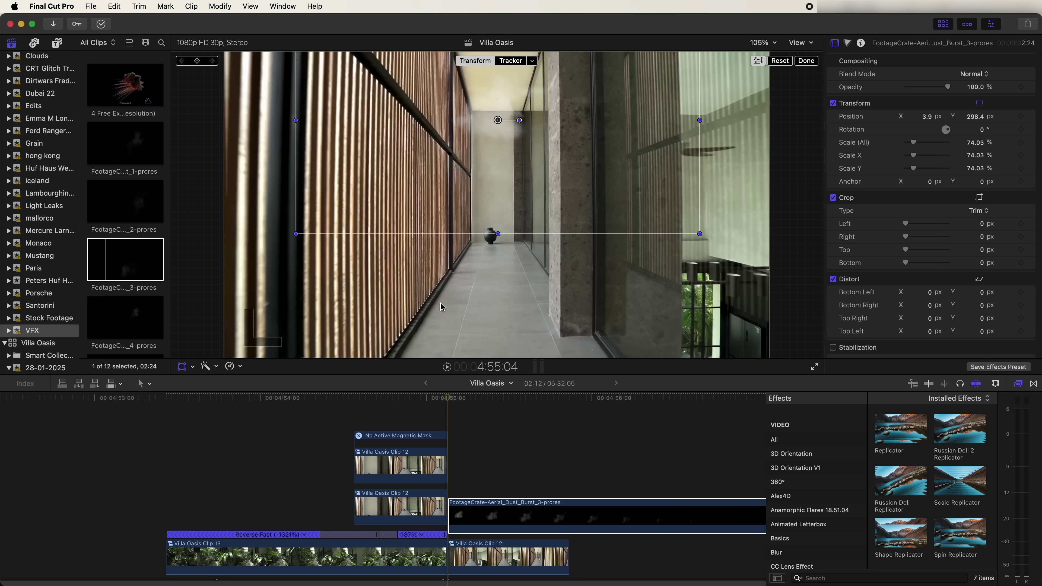
click(1021, 143)
Animate the dust burst to 33% scale and Y 208.9, trim its end, and add a cross dissolve
drag(447, 398, 512, 398)
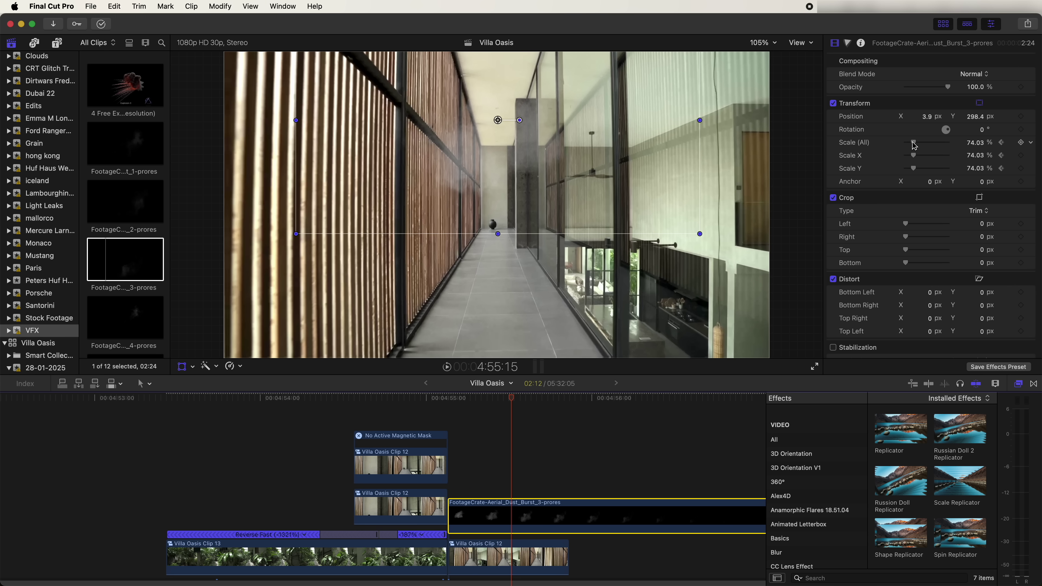
drag(914, 145, 911, 143)
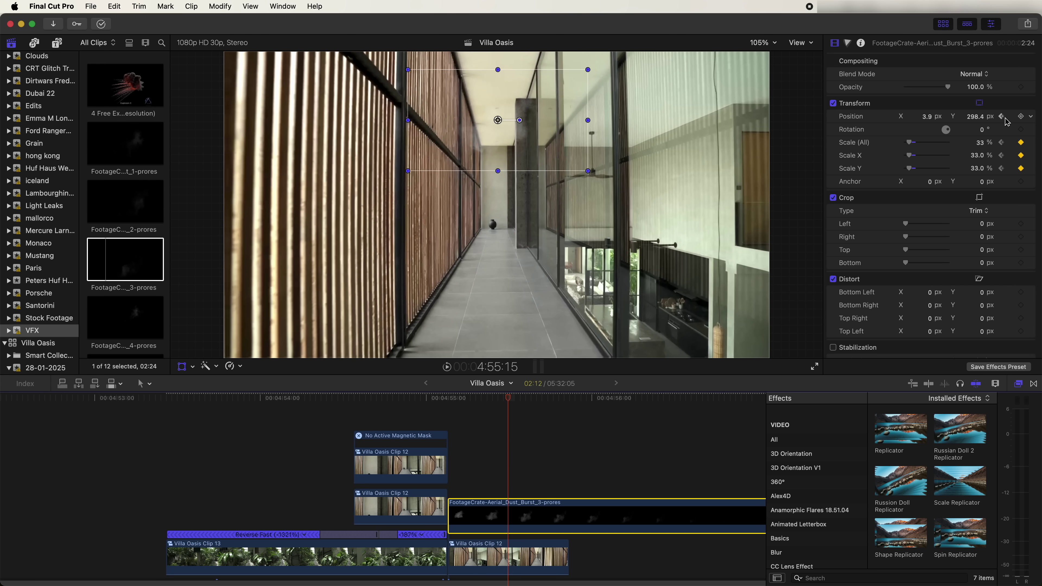
drag(976, 117, 975, 138)
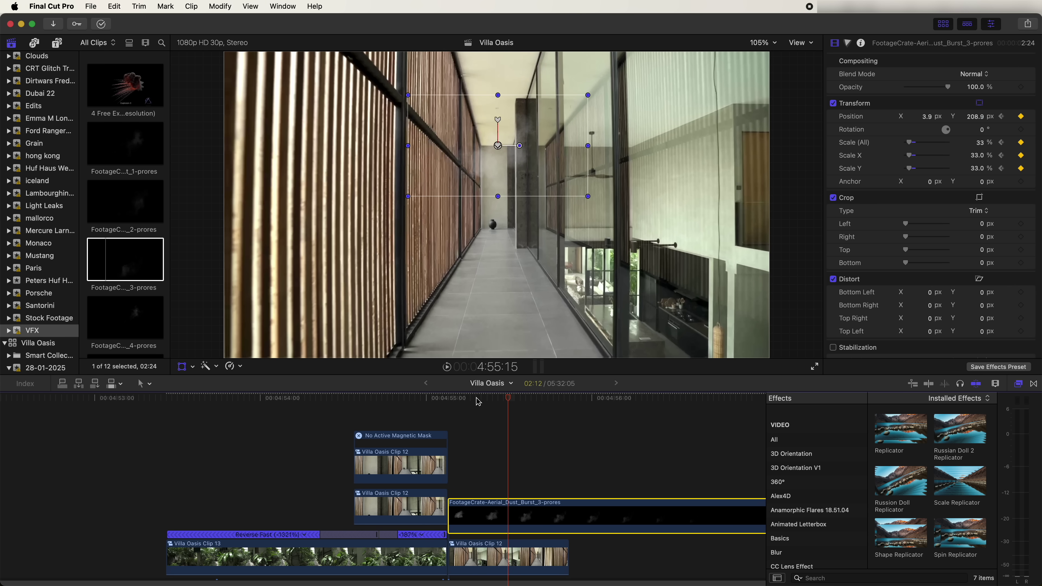
drag(765, 516, 529, 508)
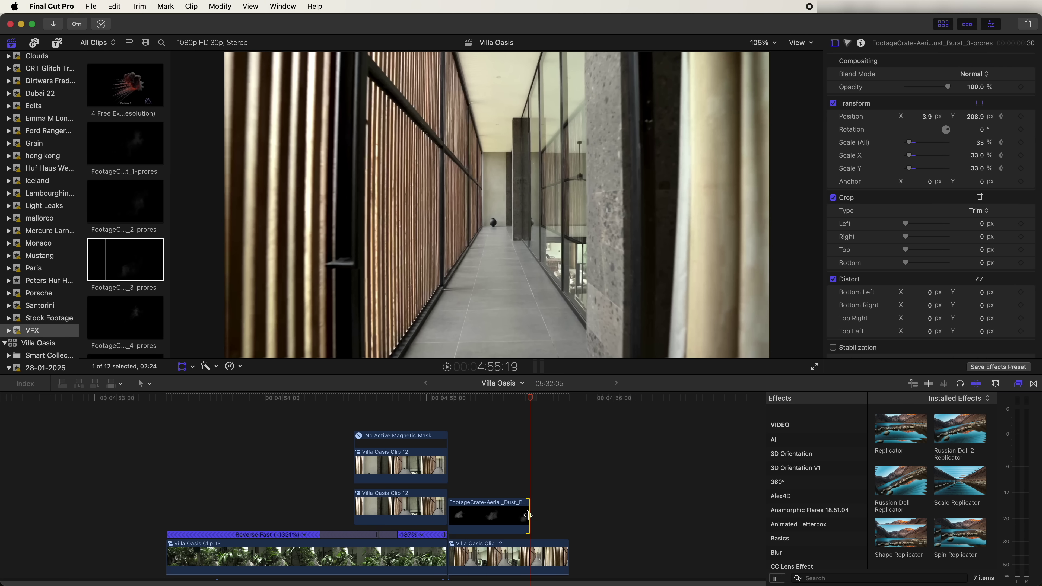
key(super+t)
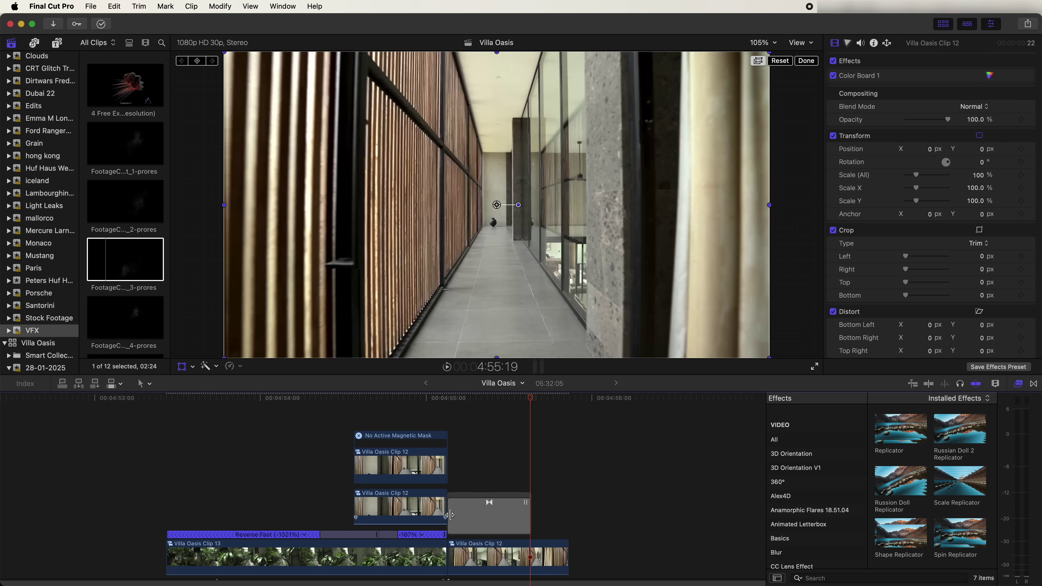
click(451, 515)
click(525, 401)
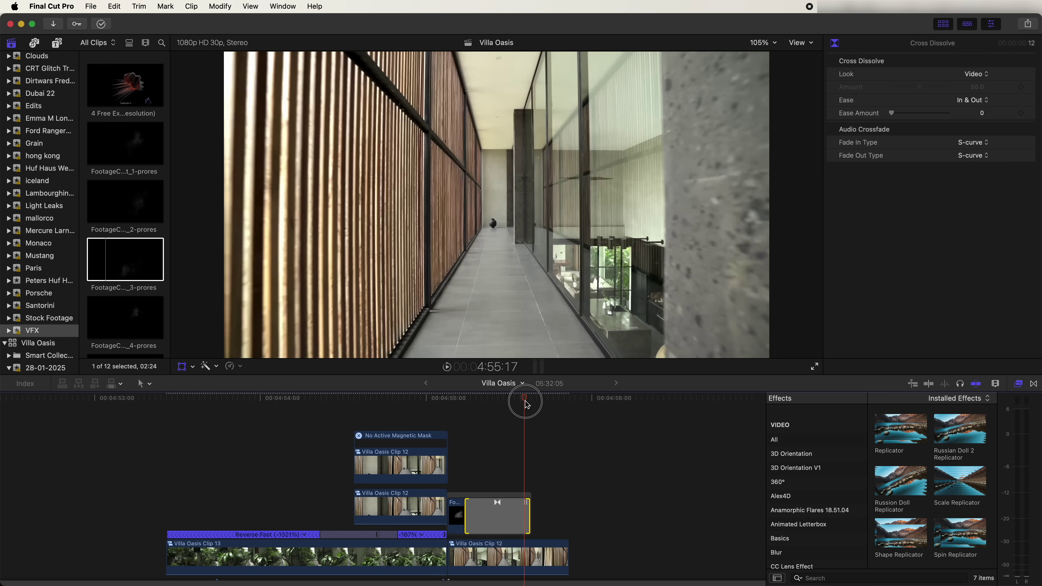
drag(526, 404, 465, 408)
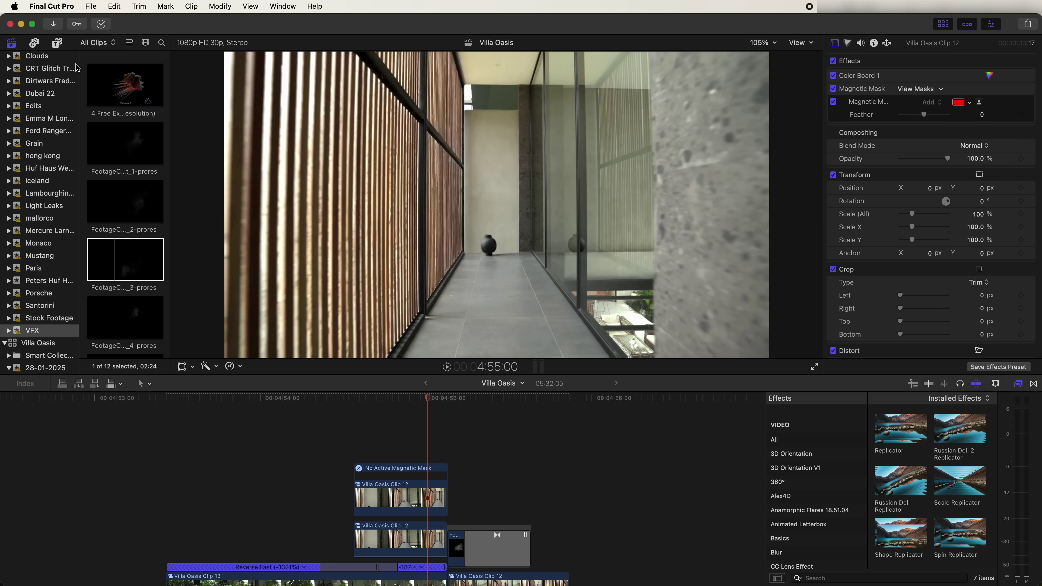
Add a Short adjustment layer above the dust clip, trimmed to 26 frames
click(57, 42)
click(54, 110)
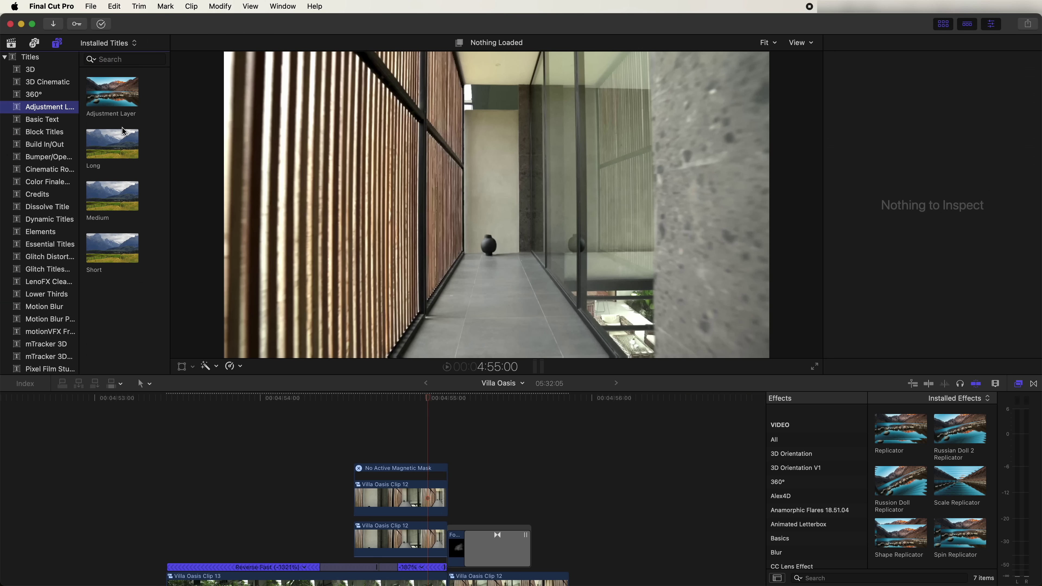
drag(112, 263, 439, 444)
drag(706, 452, 569, 456)
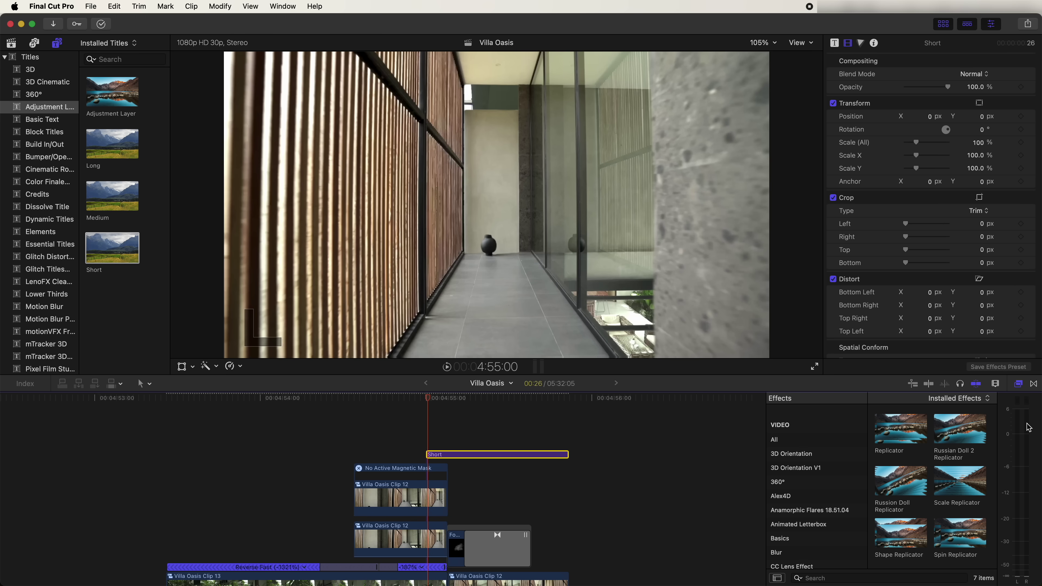
Apply RN Shake Rumble to the layer with Amount keyframed from 30 px down to 0
scroll(825, 467, down, 20)
click(808, 505)
drag(893, 456, 449, 455)
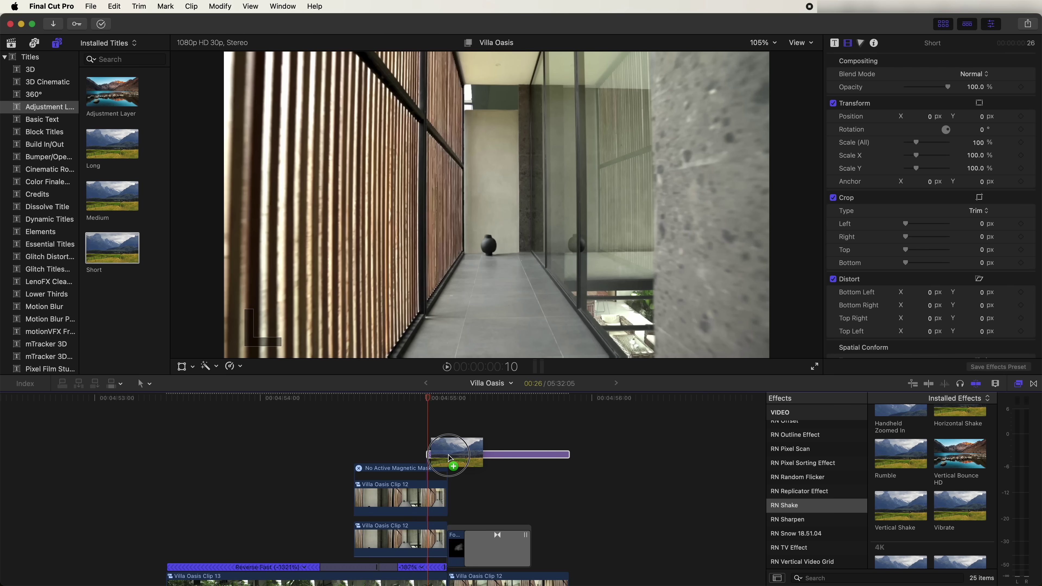
drag(430, 397, 409, 398)
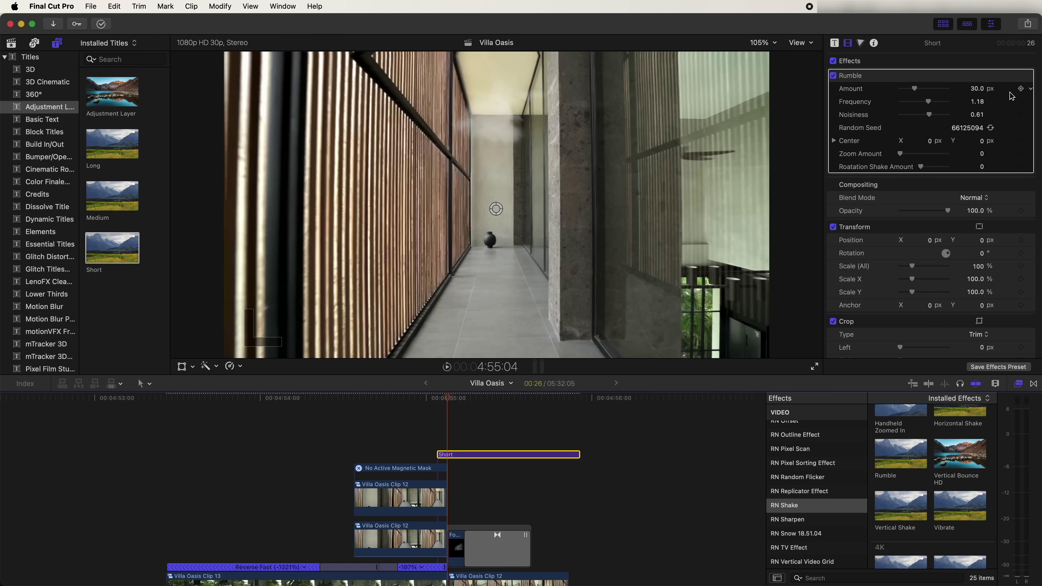
click(1021, 88)
drag(451, 401, 507, 399)
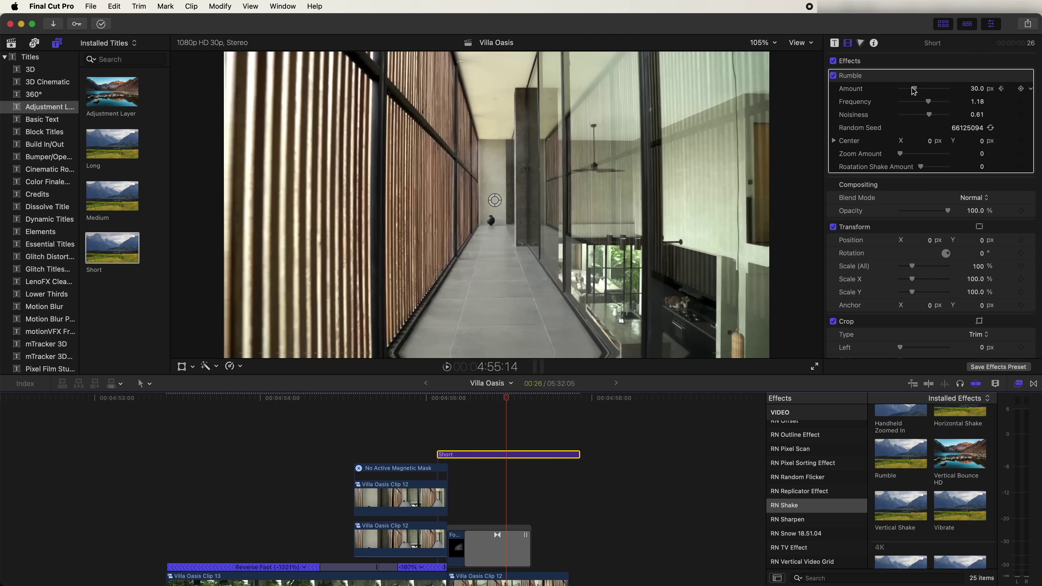
drag(912, 88, 887, 89)
drag(504, 401, 453, 401)
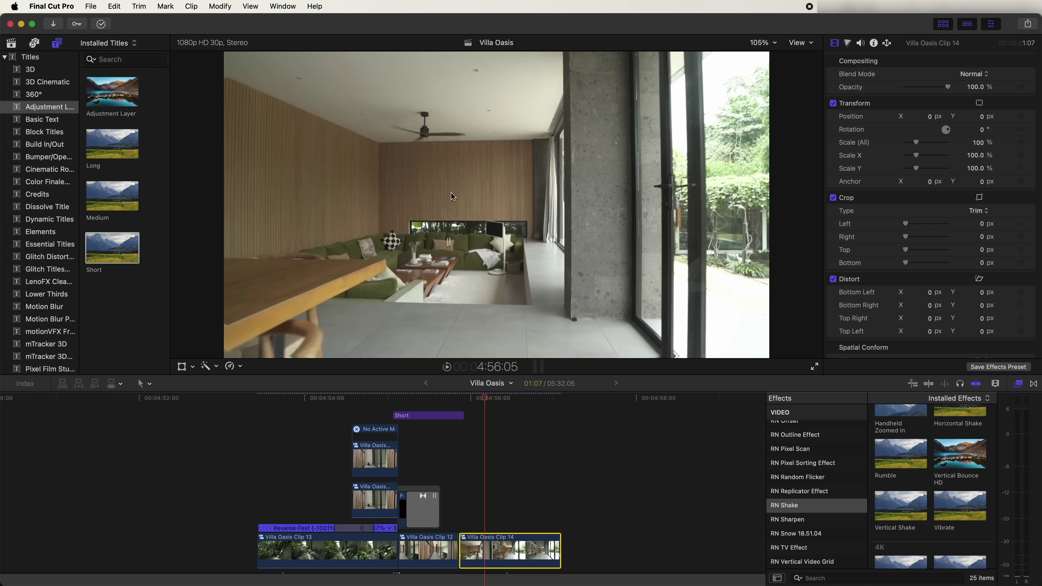
Place the Cinematic Rotate Custom title over the jungle-to-corridor cut with Rotation Amount 100
click(47, 170)
drag(78, 60, 93, 62)
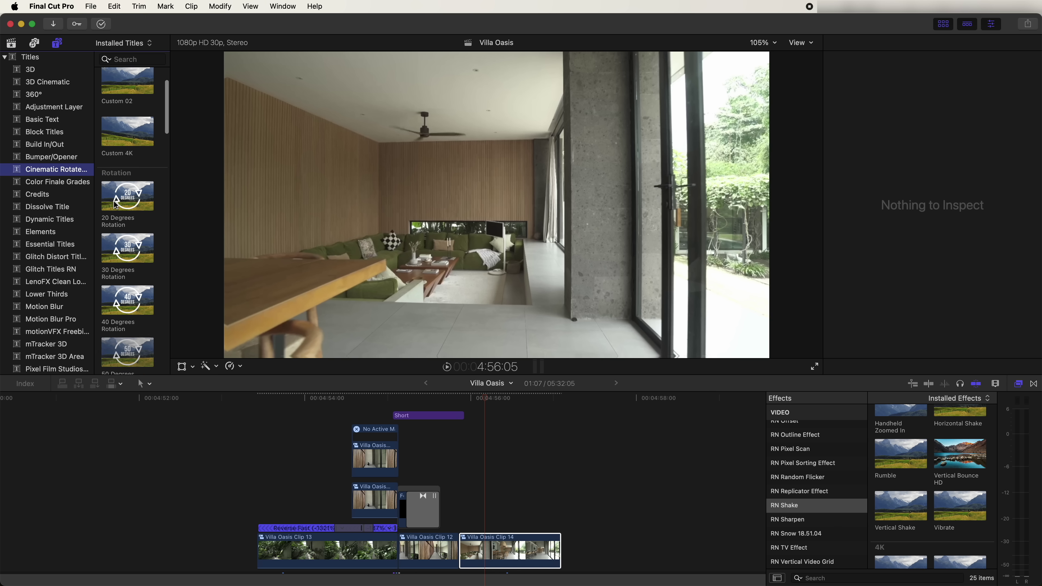
drag(128, 91, 345, 438)
click(835, 43)
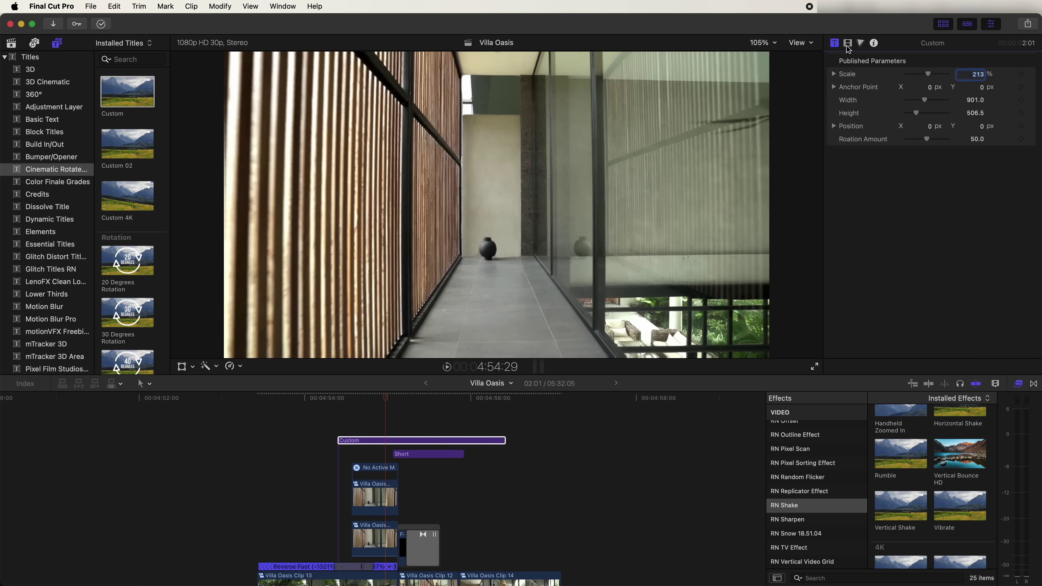
drag(927, 138, 948, 139)
Play back the rotate transition twice to review it
click(324, 402)
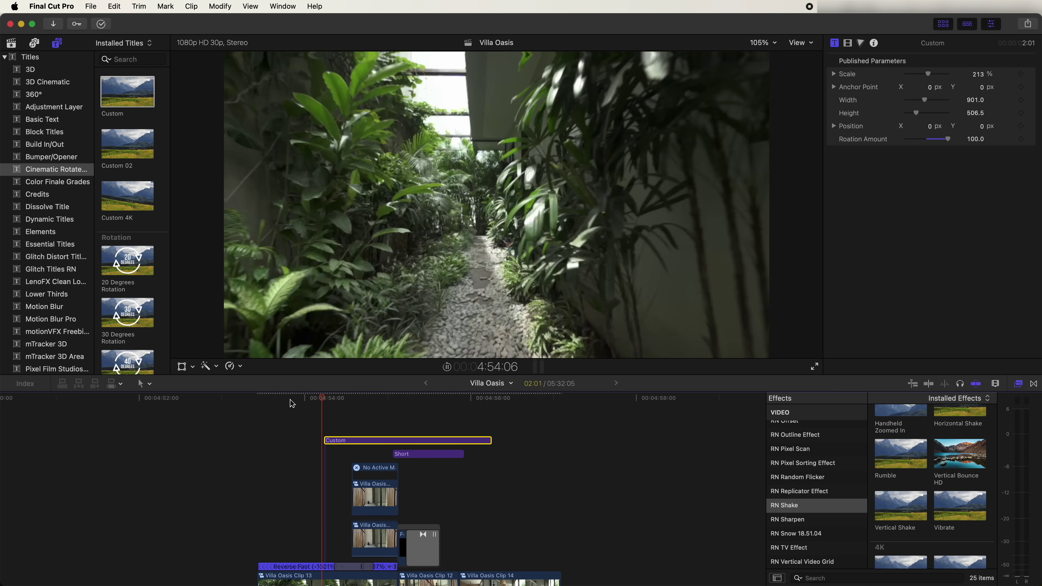
key(space)
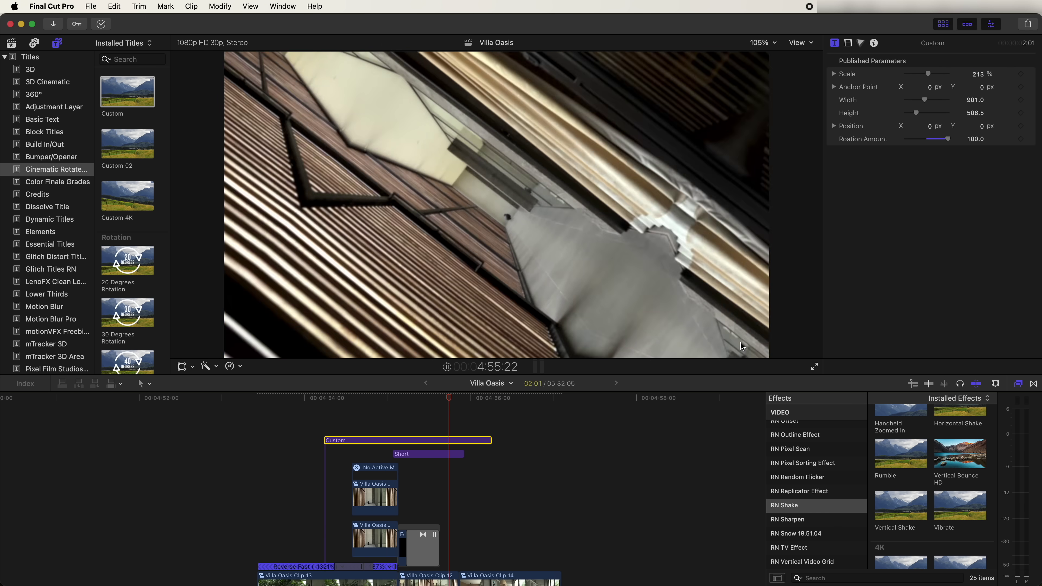
key(space)
click(287, 403)
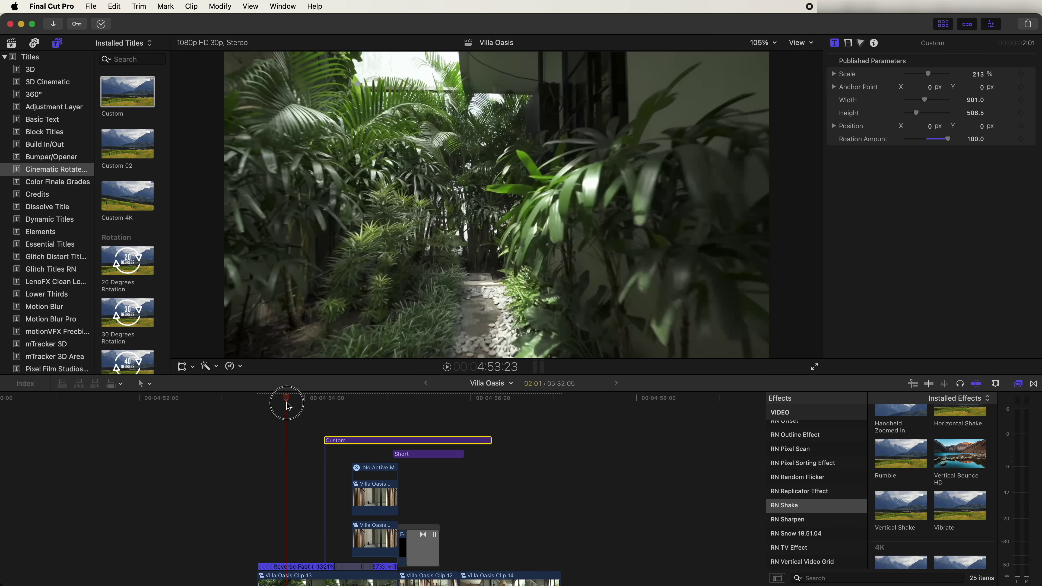
key(space)
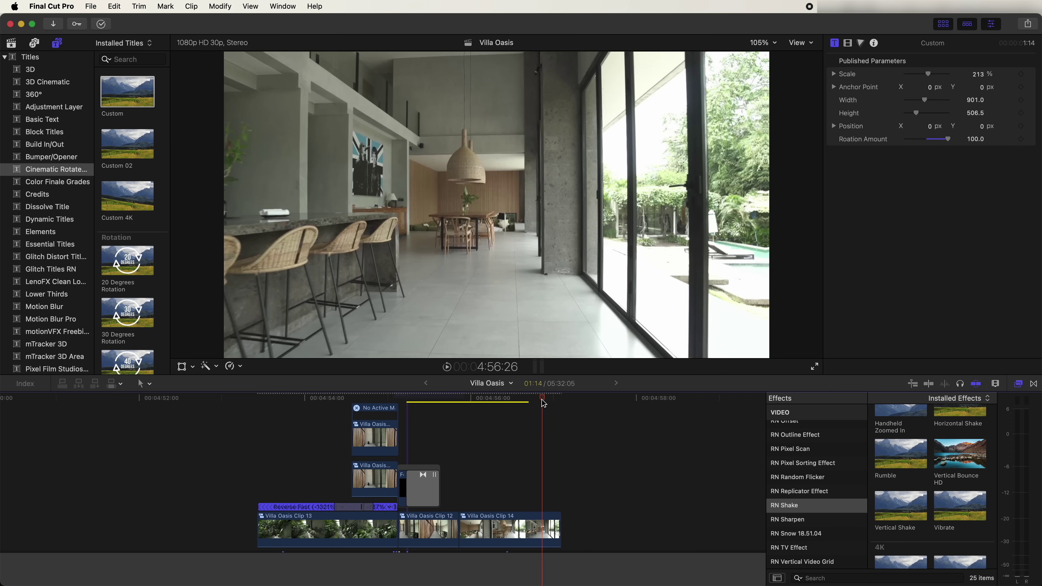